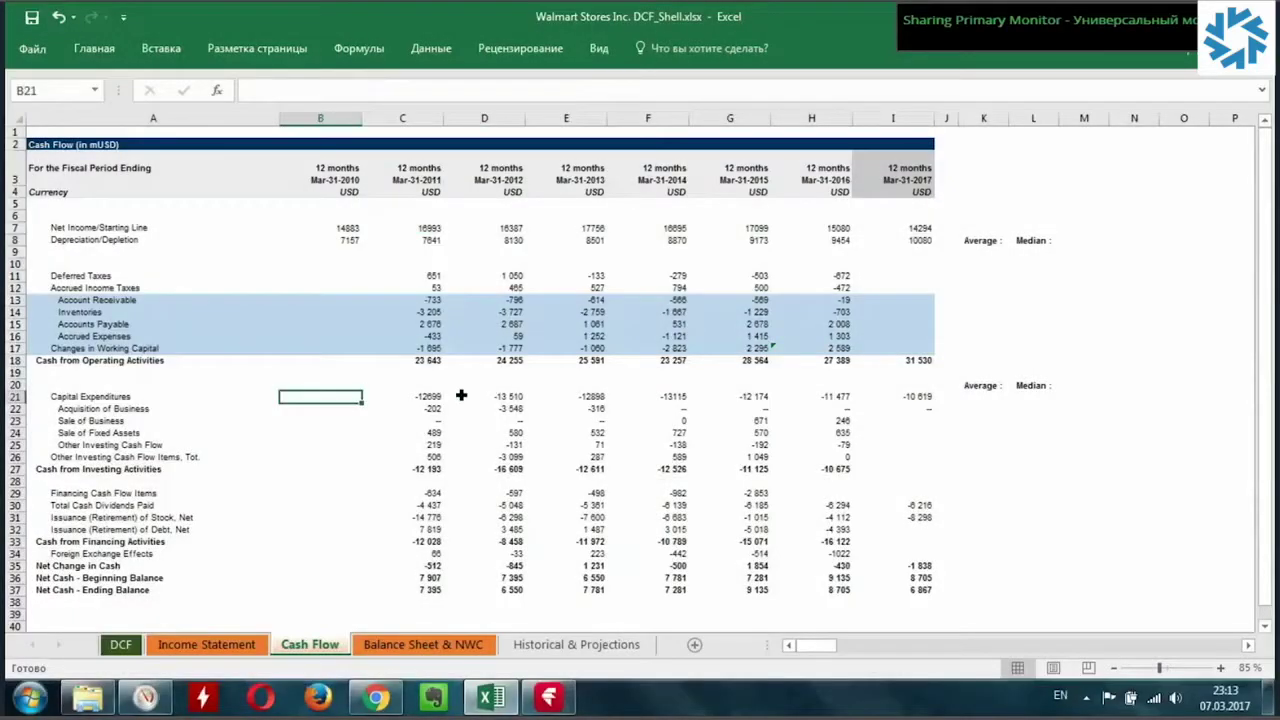
- Enter =B8/'Income Statement'!B7 in B9 as the 2010 depreciation-to-revenue ratio
click(357, 254)
text(=)
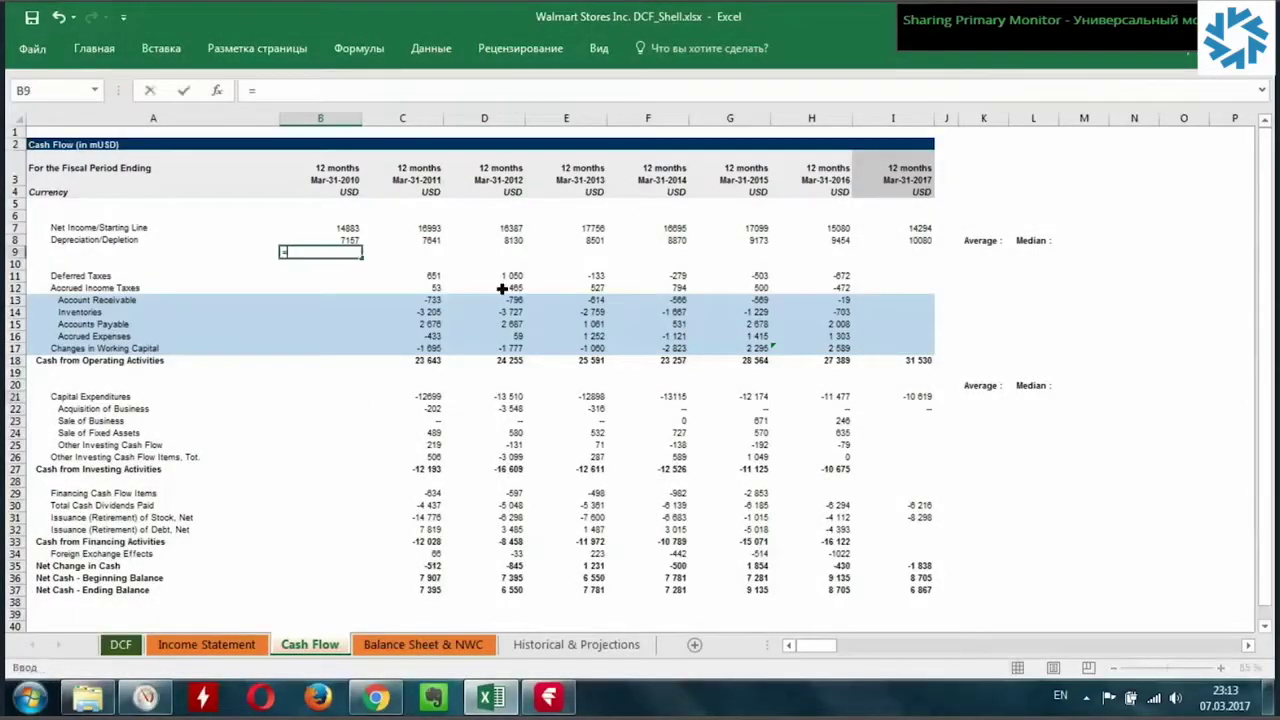
key(Up)
text(/)
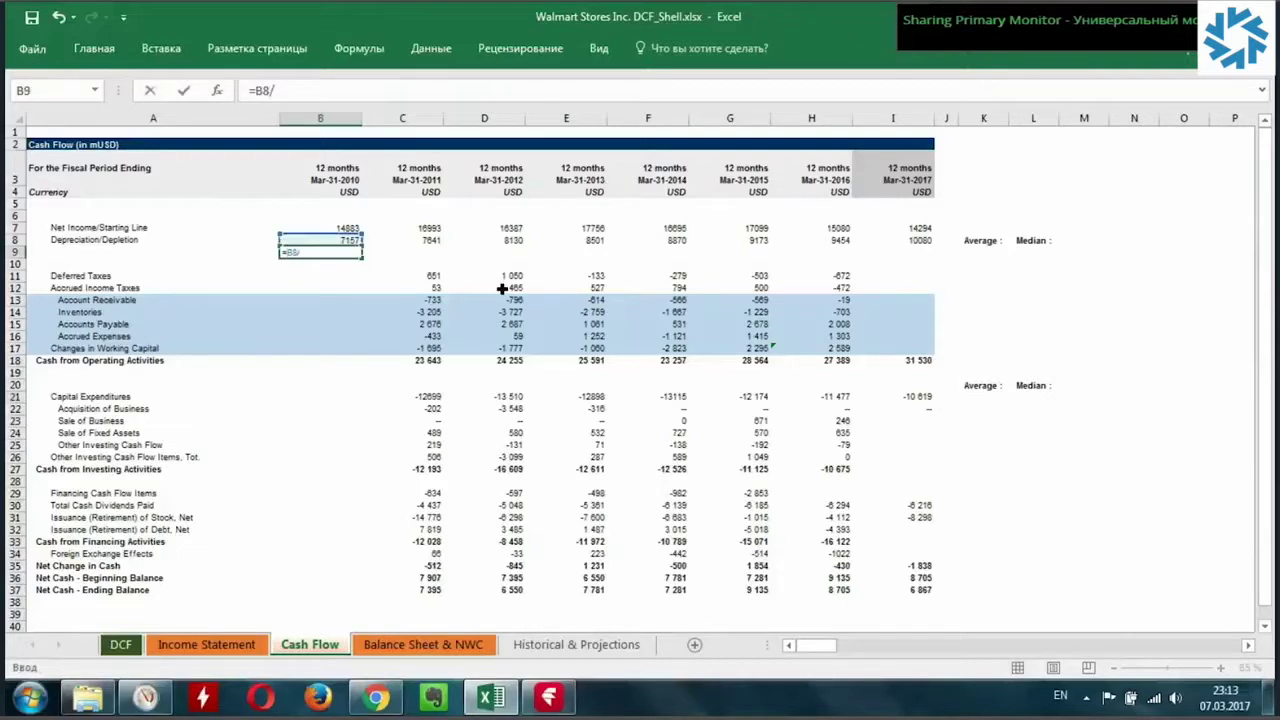
click(206, 644)
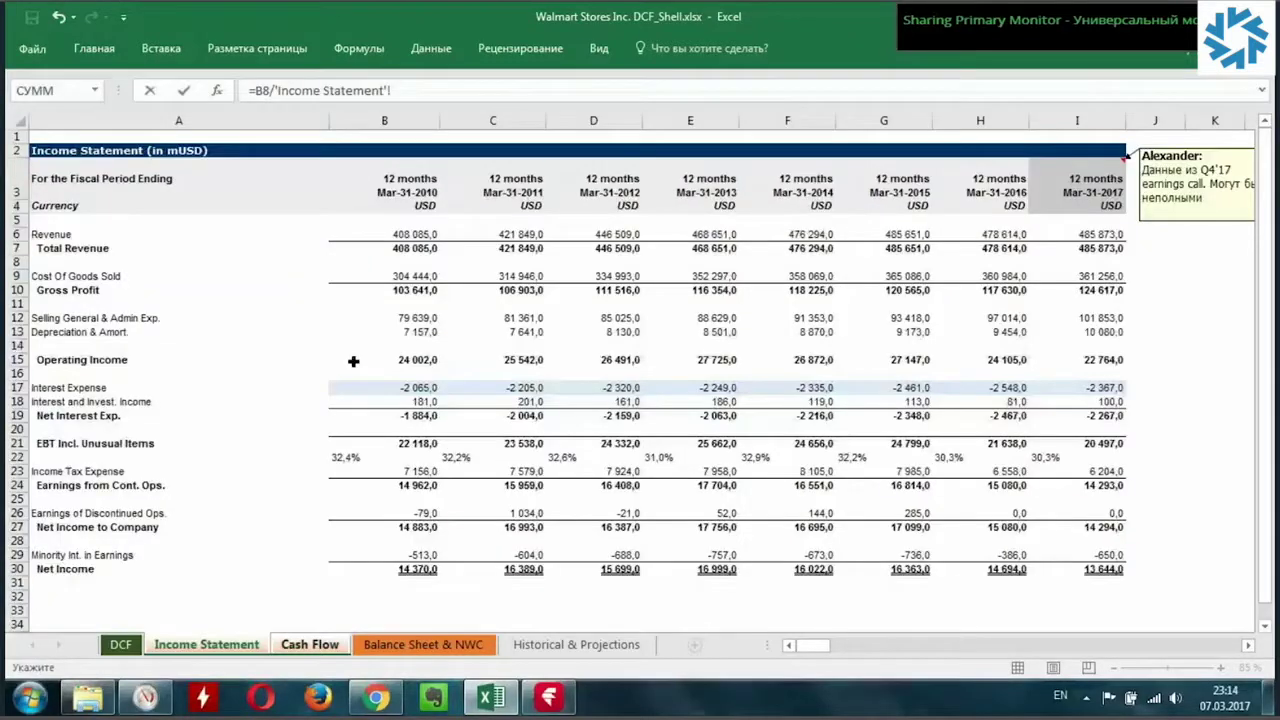
click(418, 250)
key(Return)
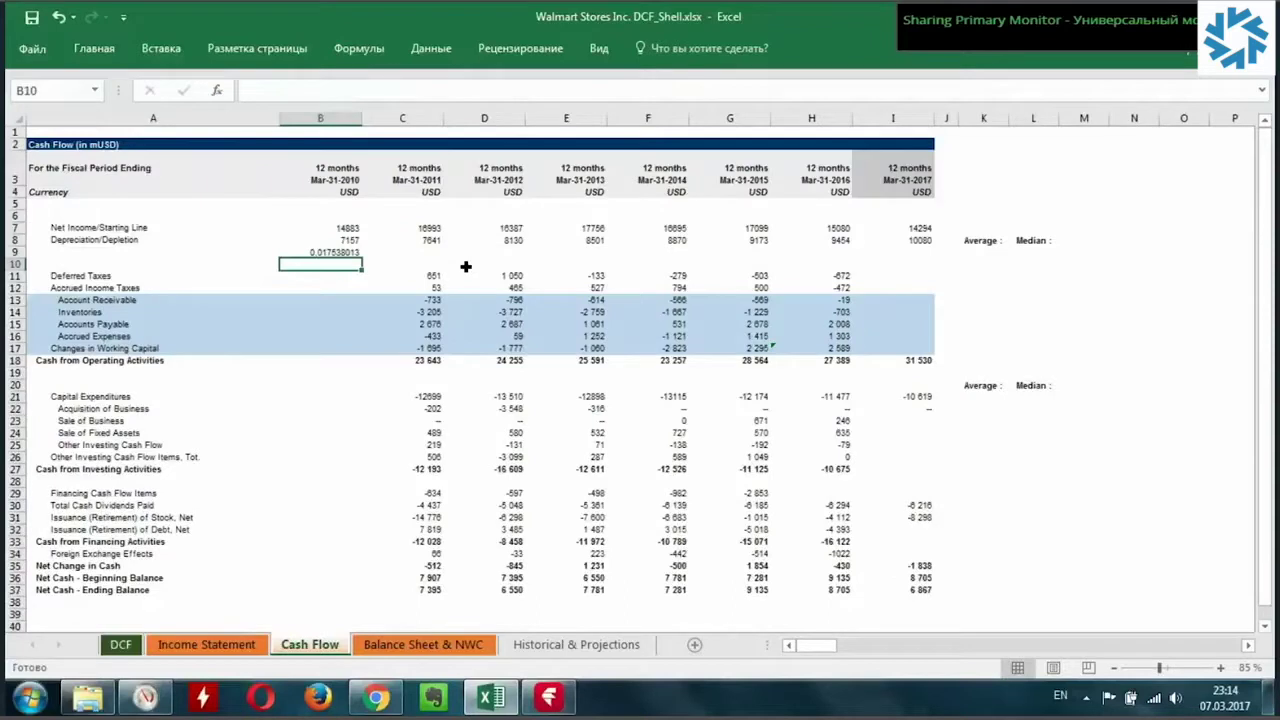
- Fill the ratio formula across B9:I9 and set the sheet zoom to 100%
key(Up)
key(shift+Right)
key(shift+Right)
key(shift+Right)
key(shift+Right)
key(shift+Right)
key(shift+Right)
key(ctrl+r)
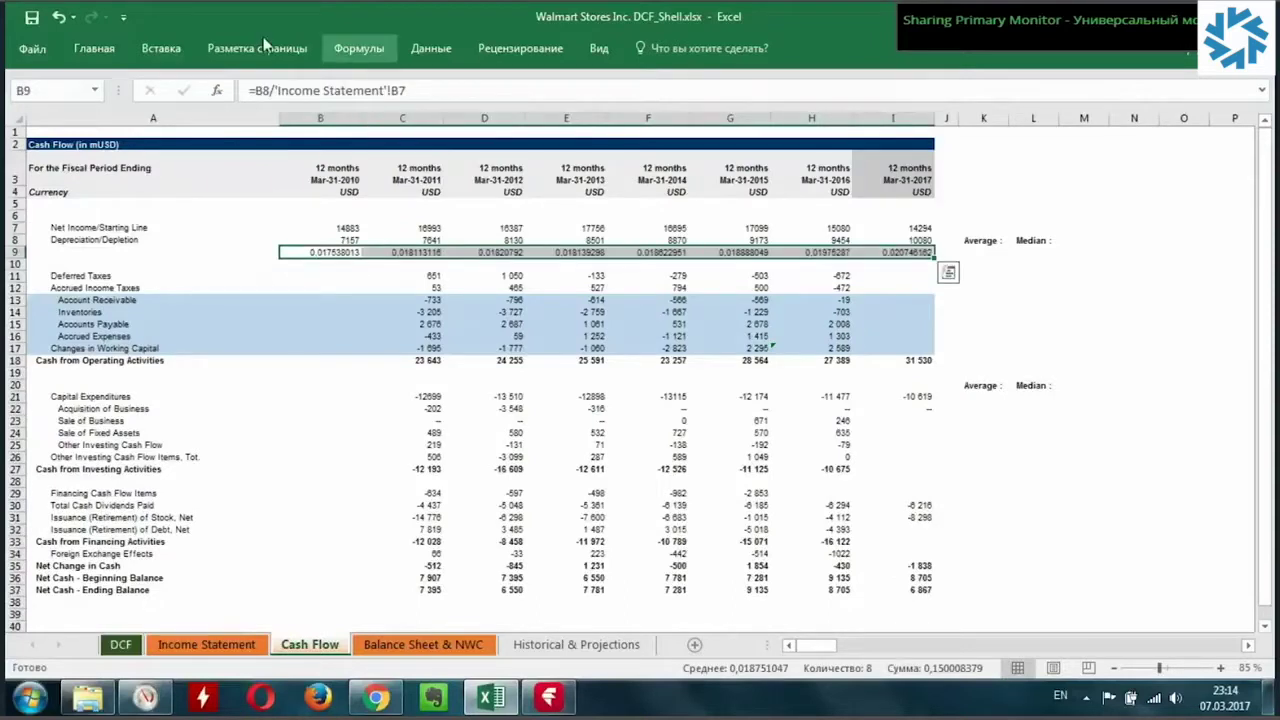
click(598, 48)
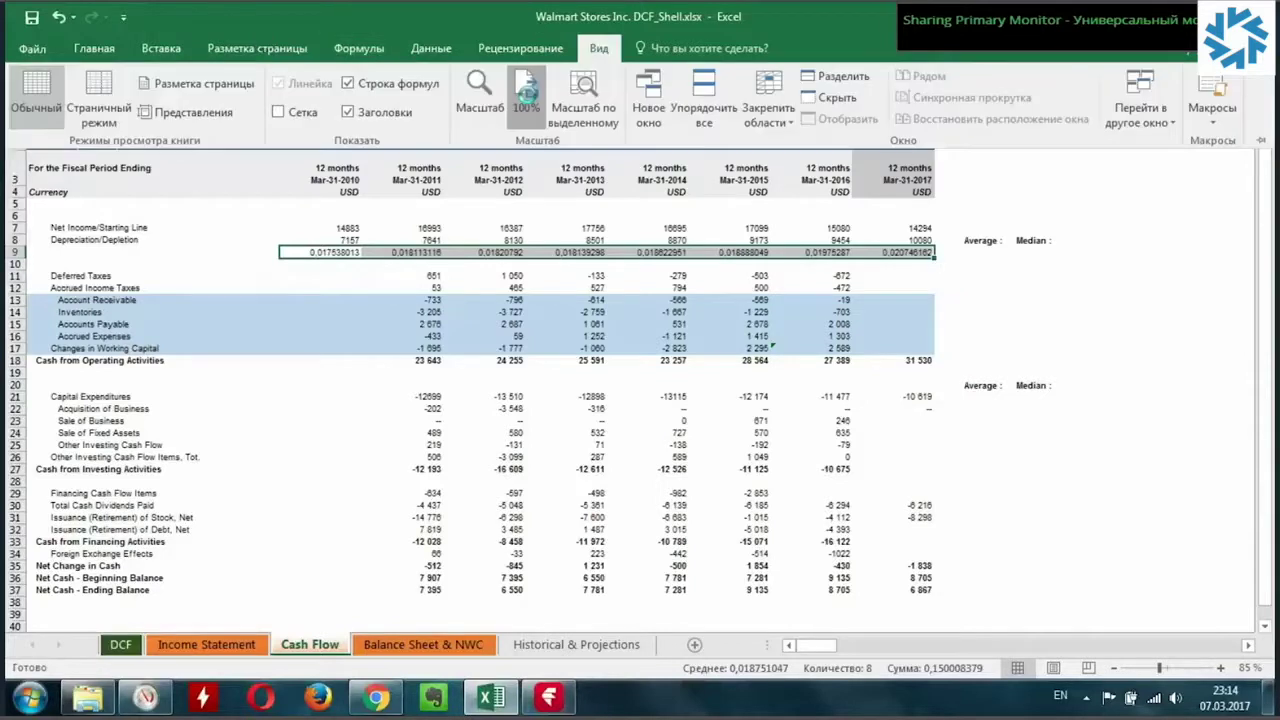
click(527, 93)
click(417, 290)
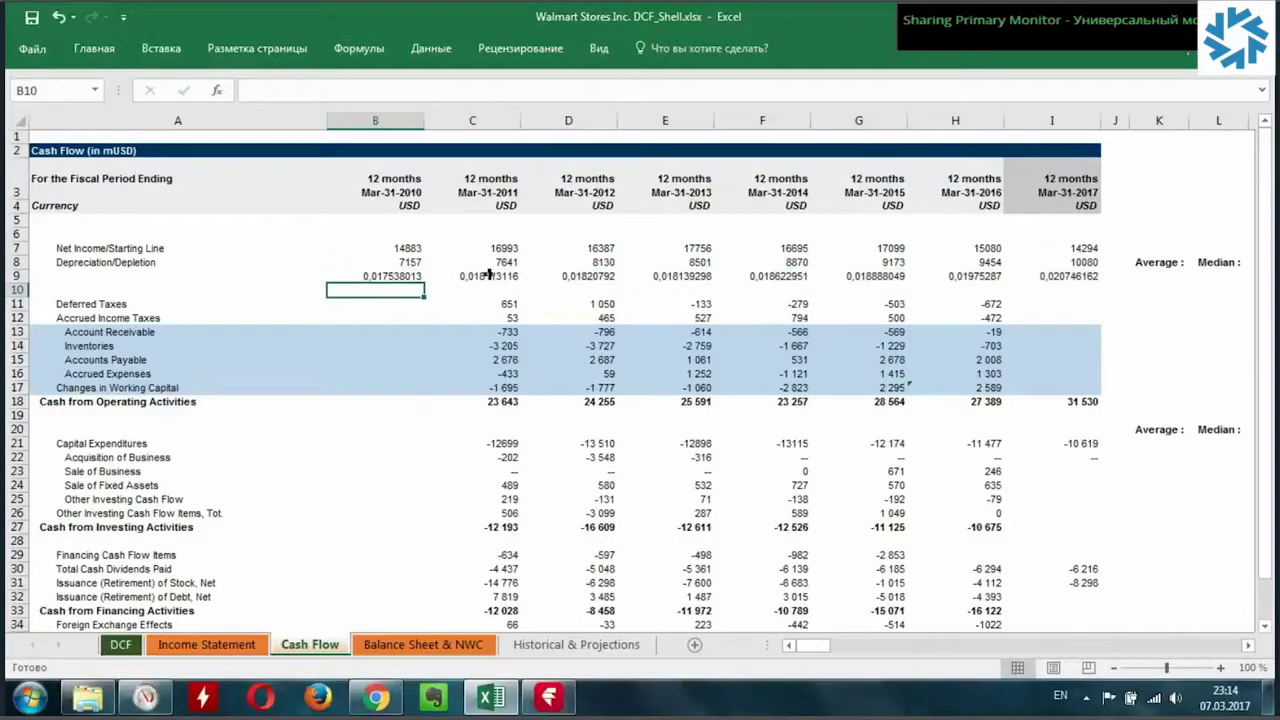
- Format the B9:I9 ratios as one-decimal percentages, showing 1.8% to 2.1%
key(Up)
key(ctrl+shift+Right)
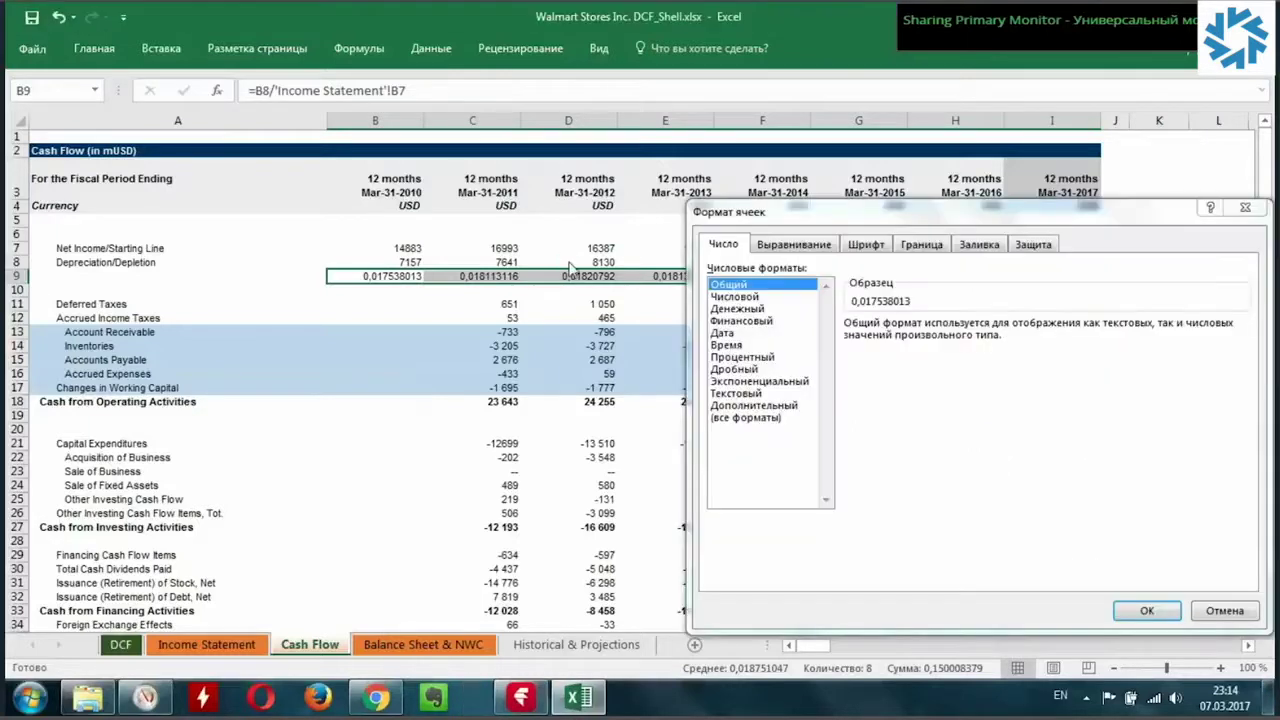
click(745, 357)
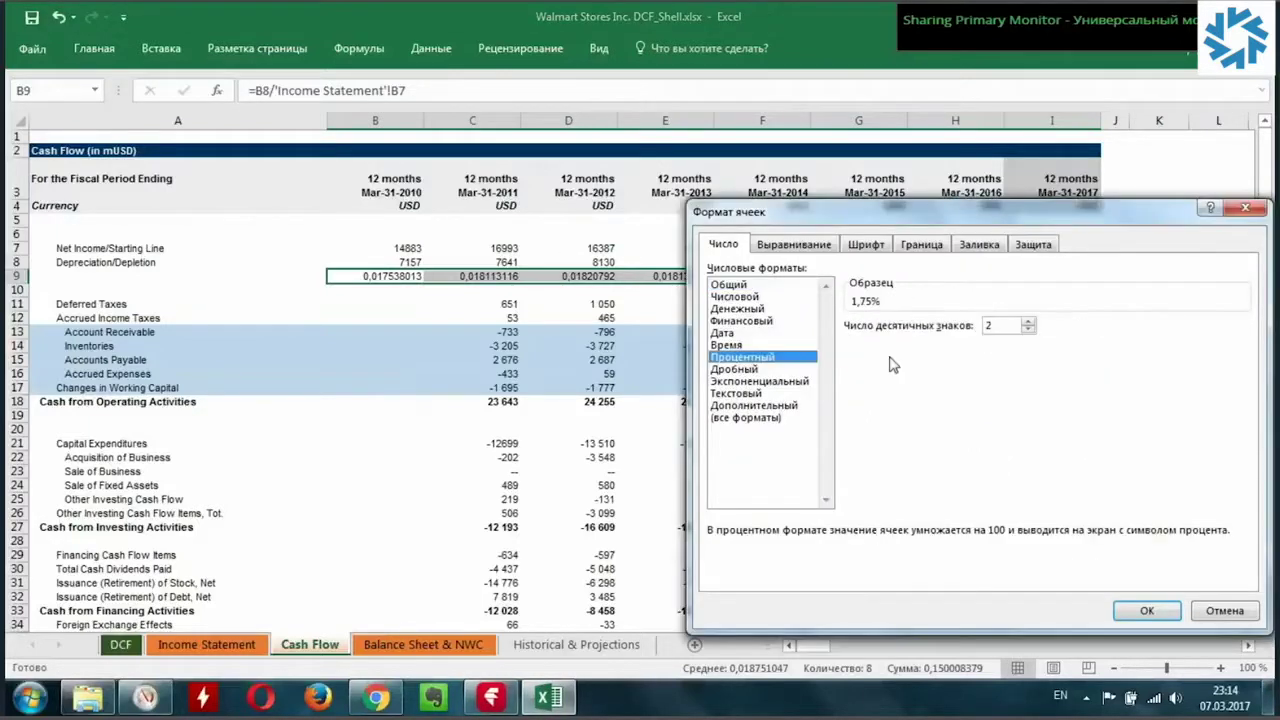
click(1028, 329)
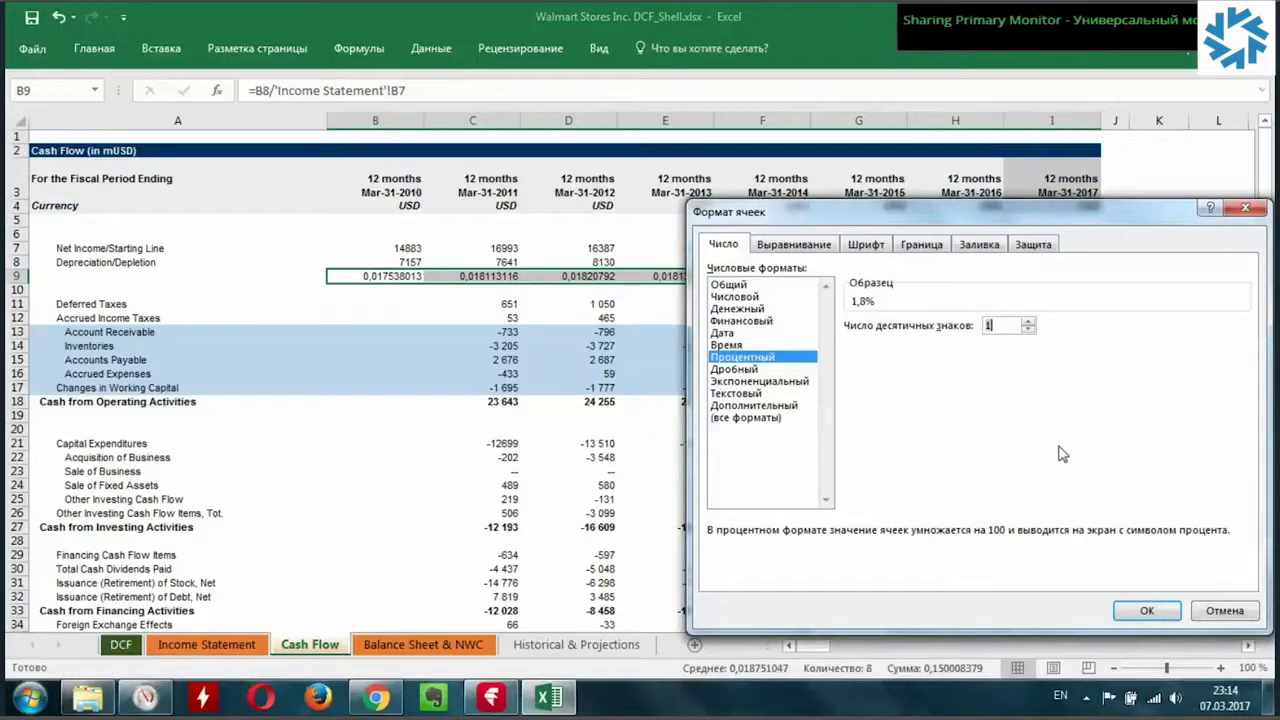
click(1147, 612)
key(Right)
key(Right)
key(Right)
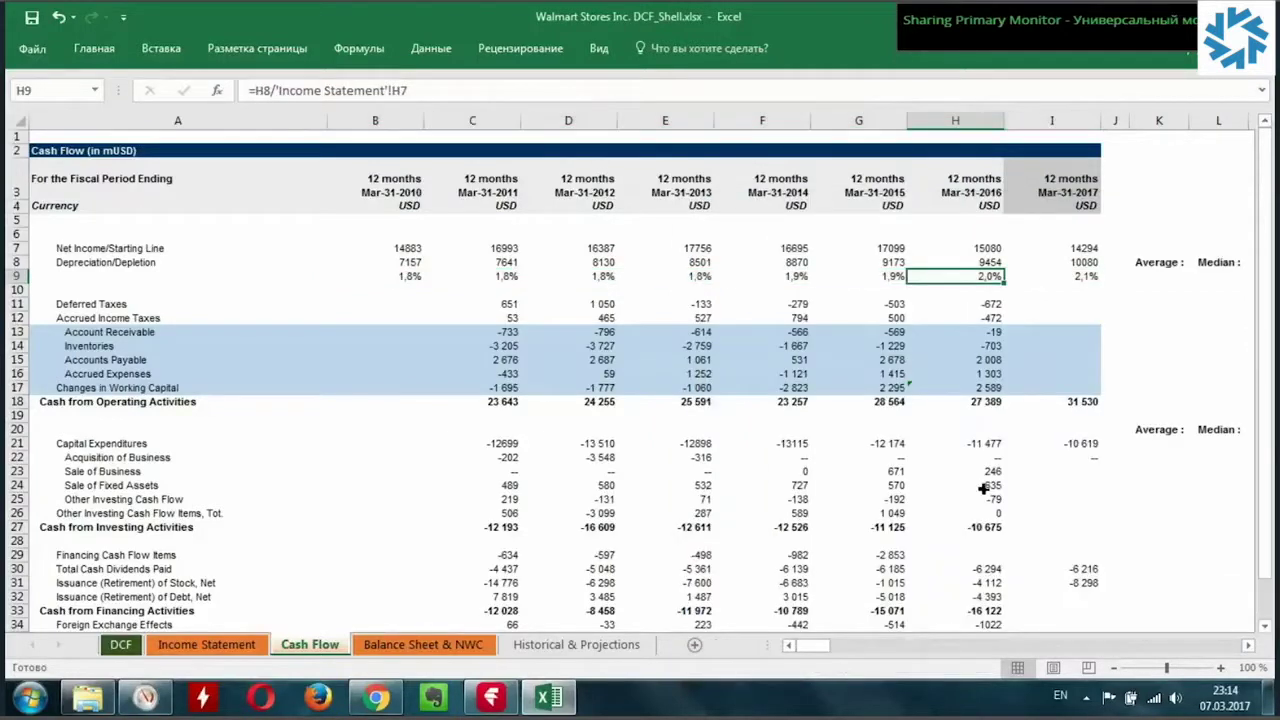
key(Right)
key(Right)
key(Right)
key(Right)
key(Left)
key(Left)
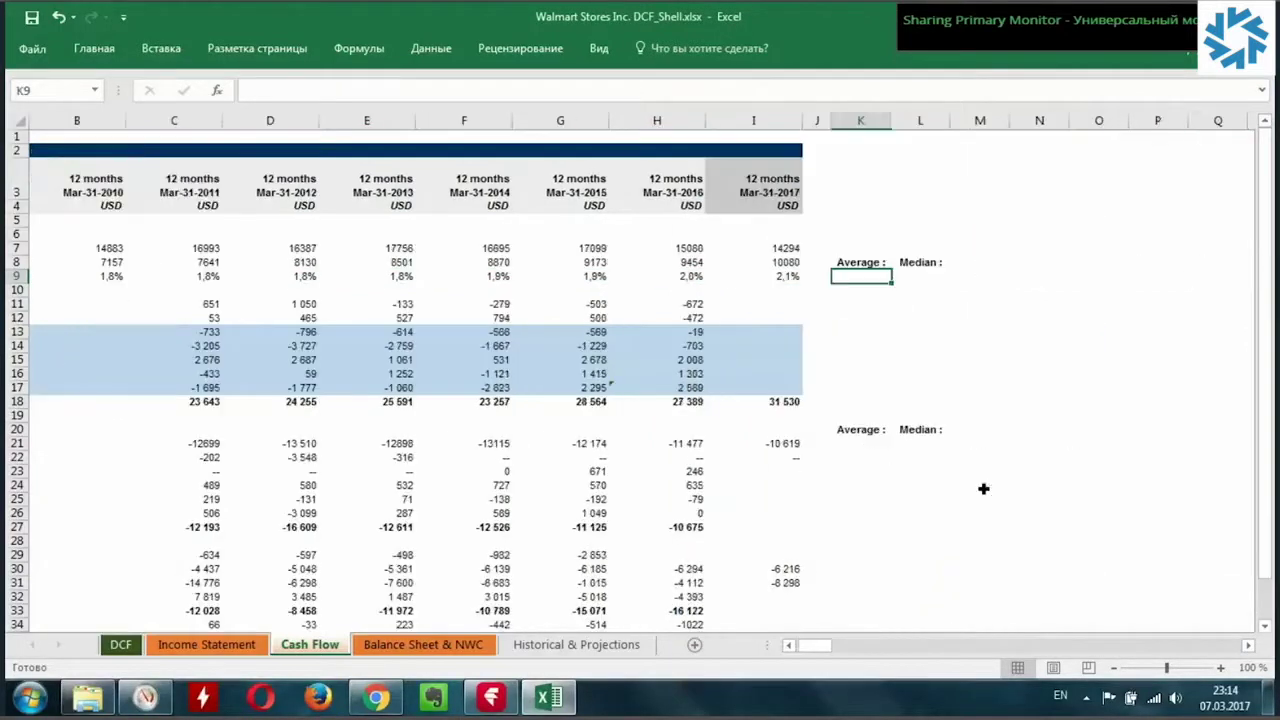
- Enter =СРЗНАЧ(B9:I9) in K9 for the average depreciation ratio (1.9%)
text(=)
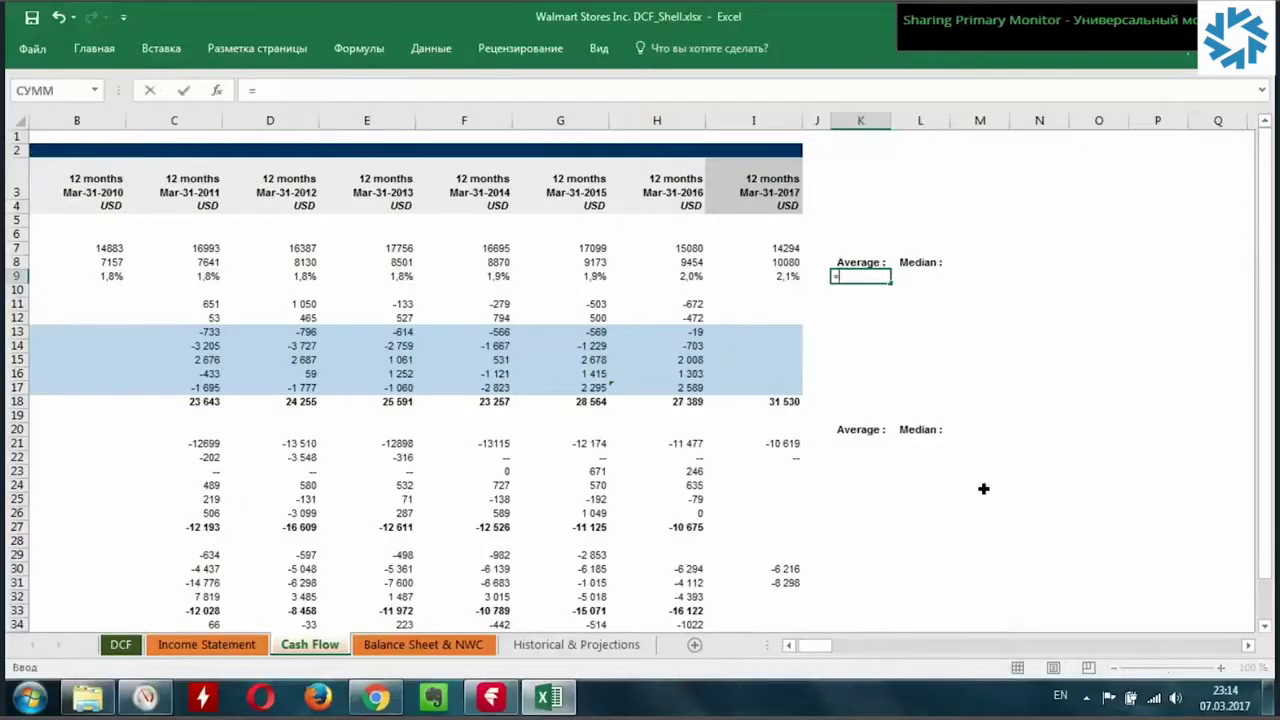
key(alt+shift)
text(срзна)
key(Tab)
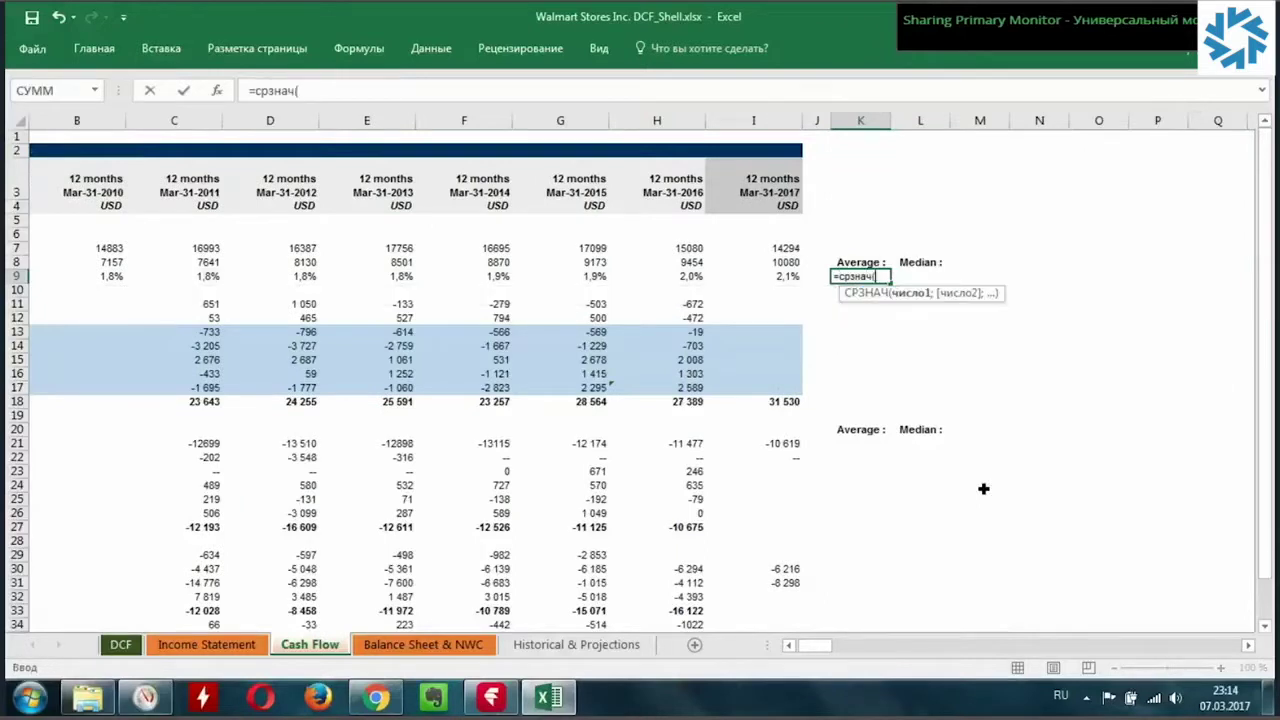
key(Left)
key(Left)
key(ctrl+shift+Left)
key(Tab)
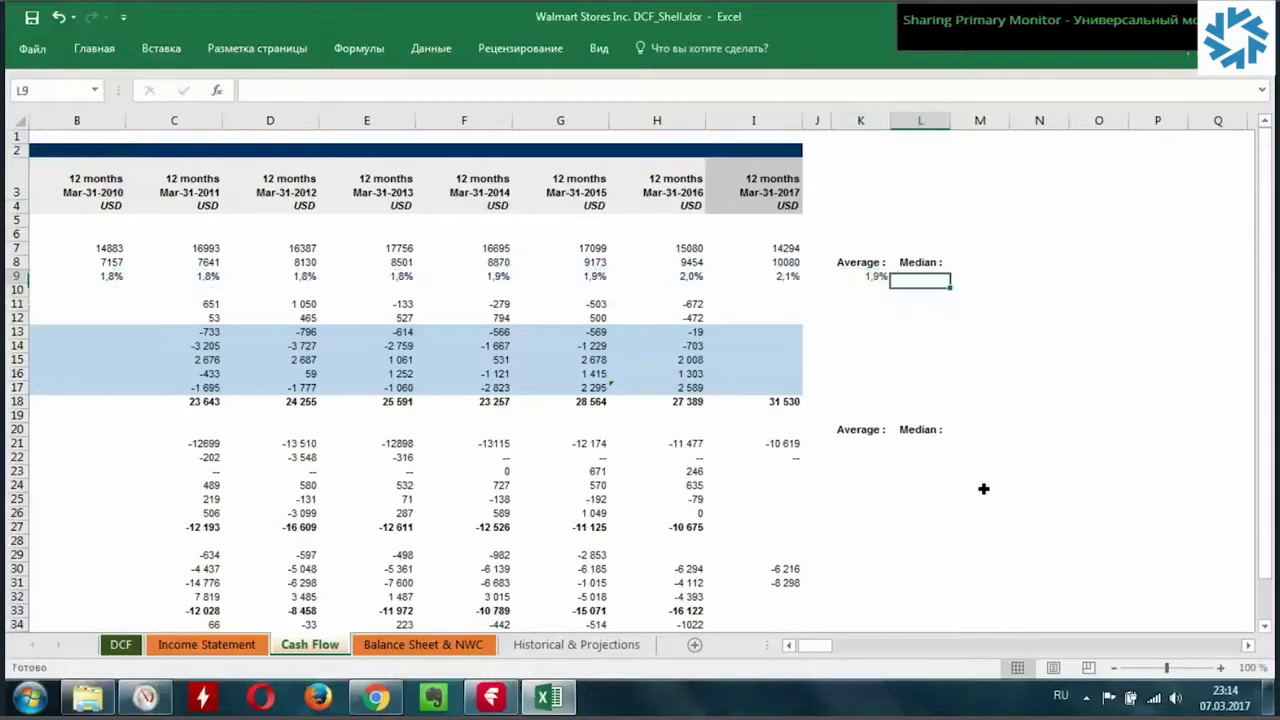
- Enter the МЕДИАНА of the row 9 ratios in L9, giving 1.8%
text(=мед)
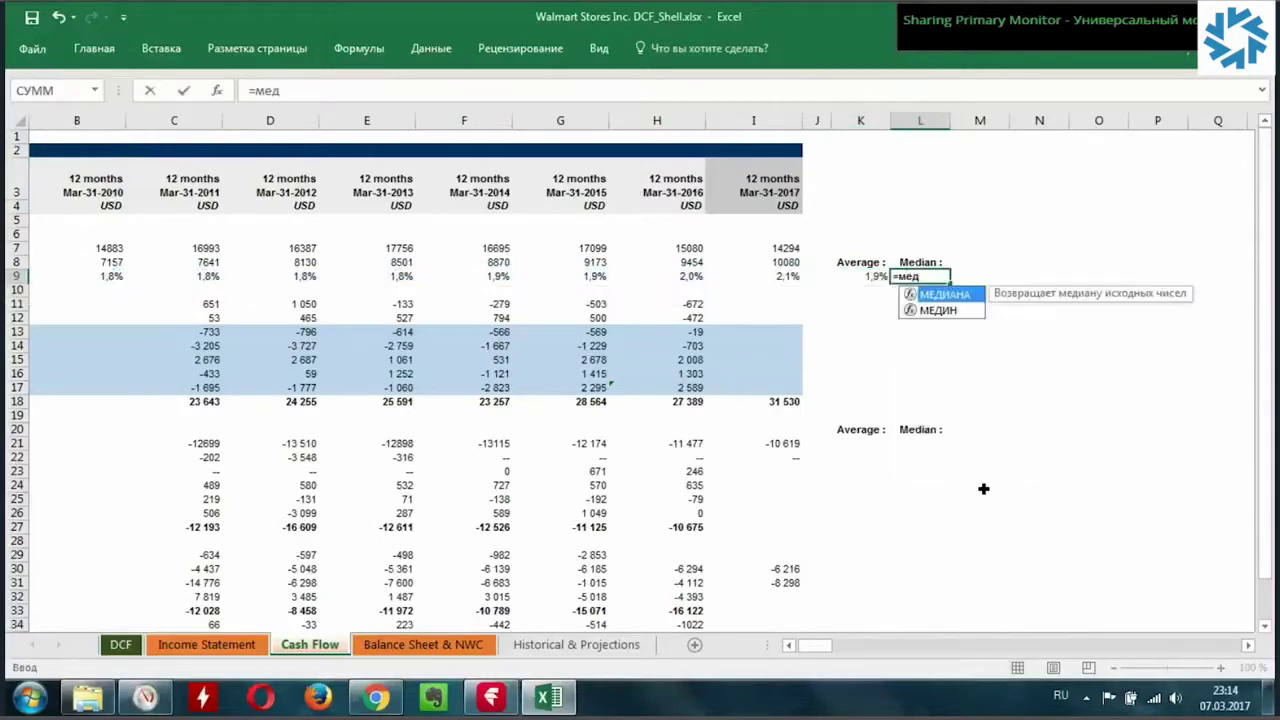
double_click(945, 297)
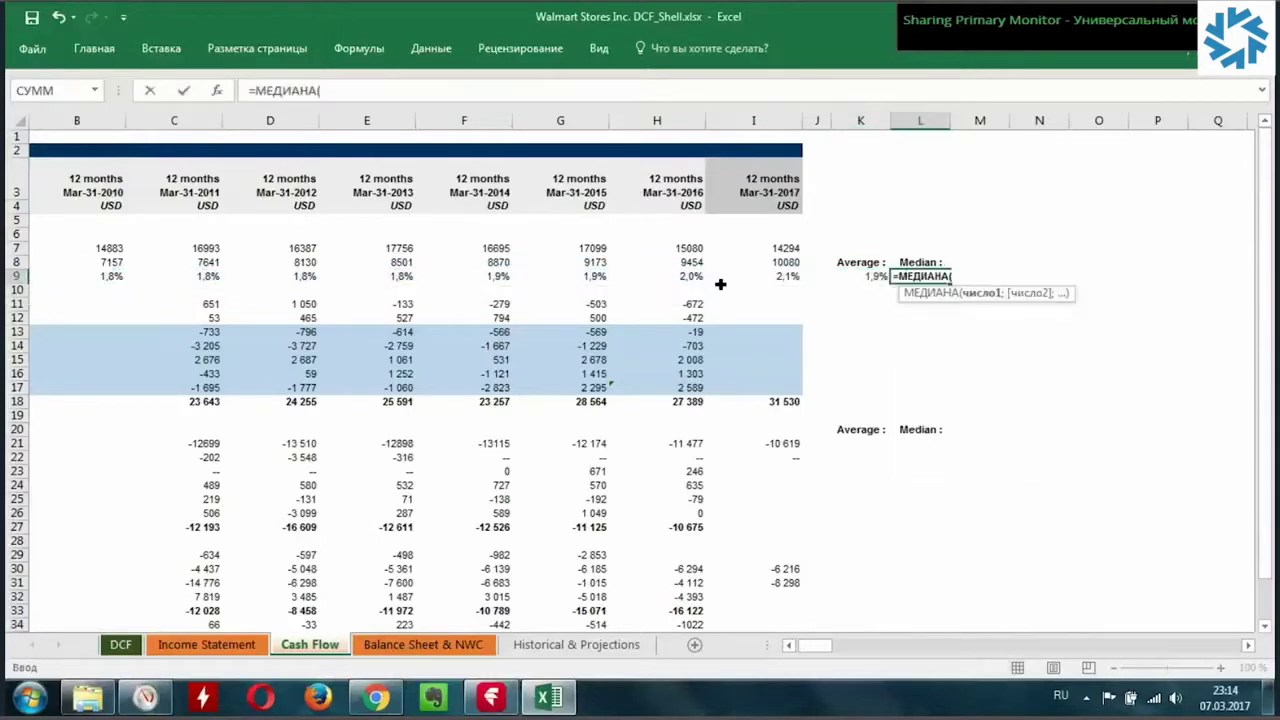
click(783, 276)
key(Return)
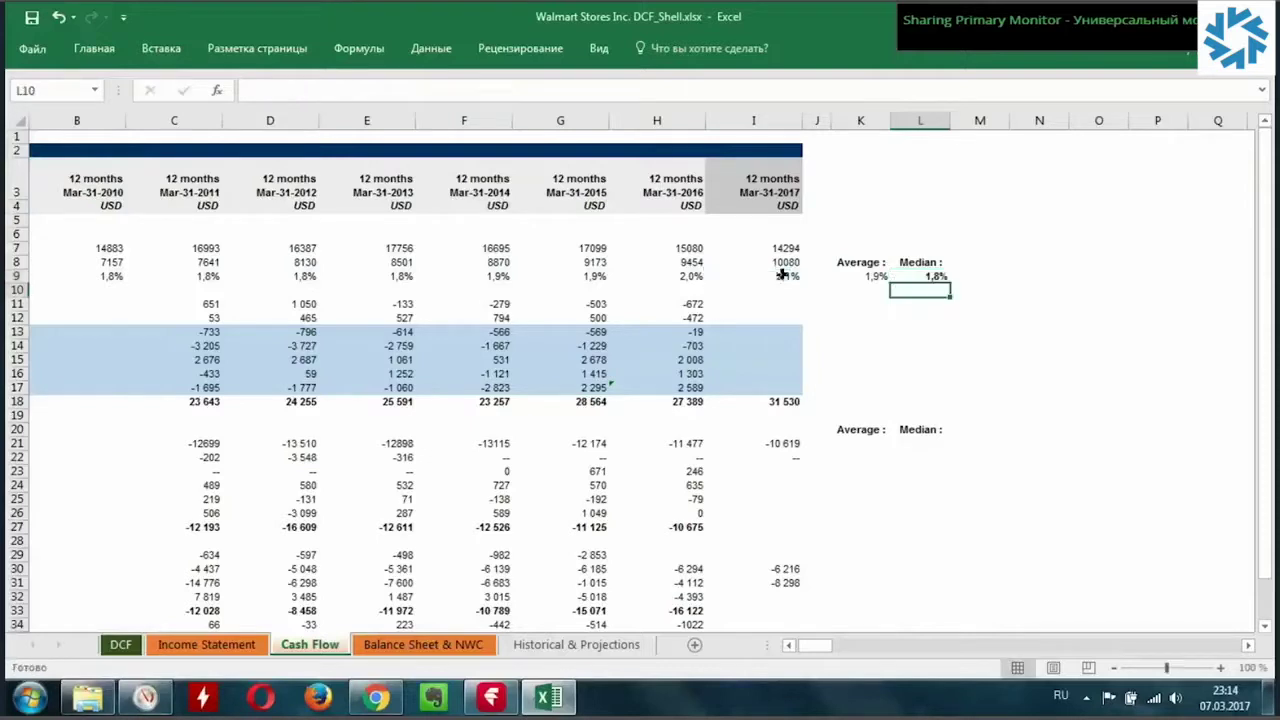
key(Left)
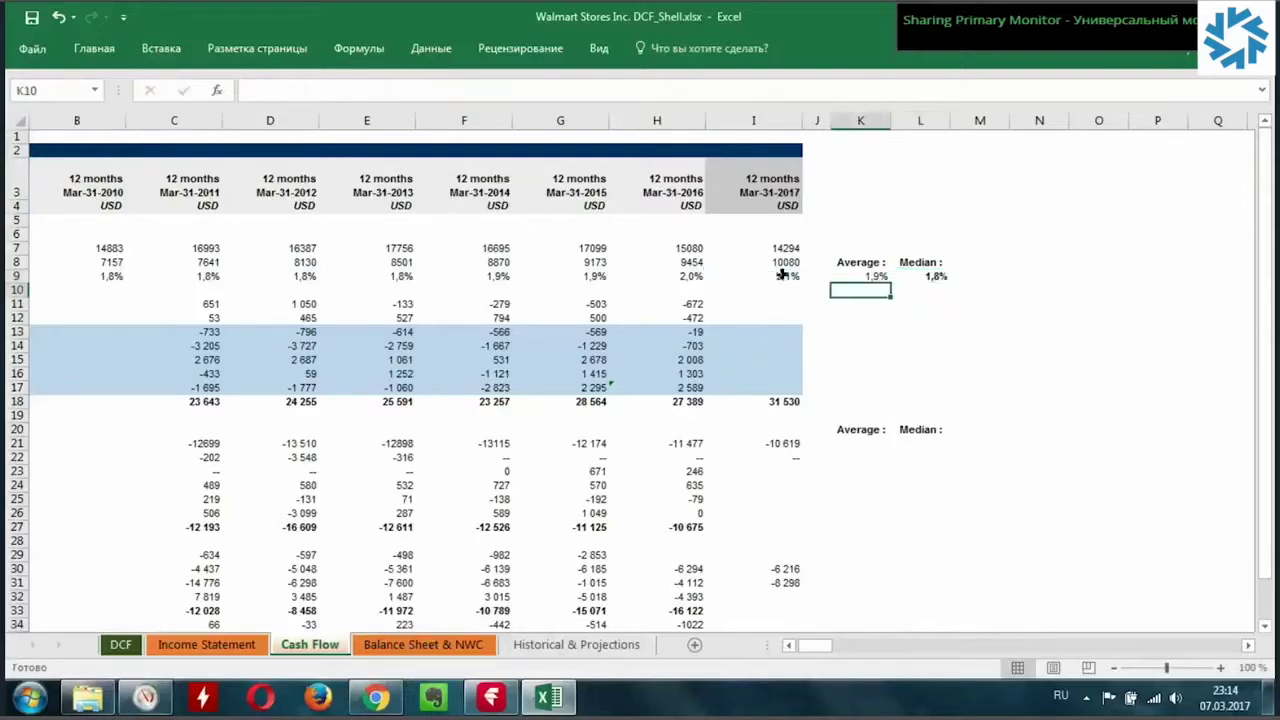
key(Home)
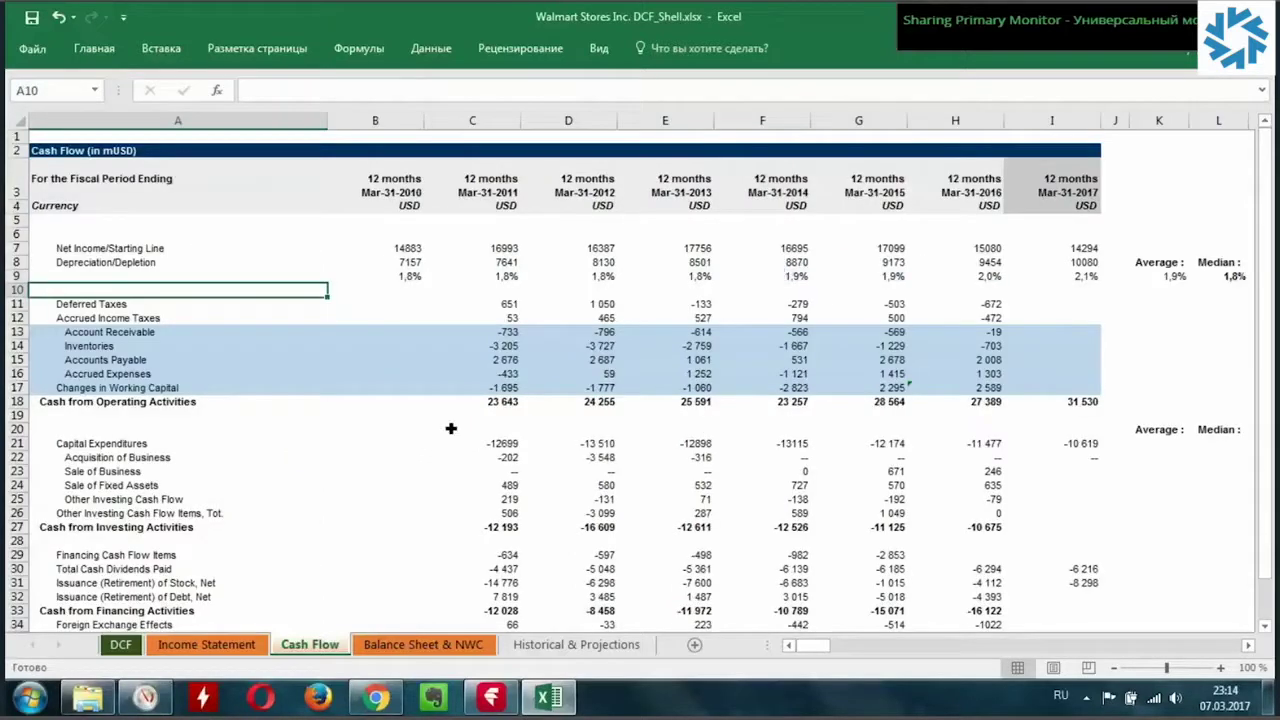
click(378, 443)
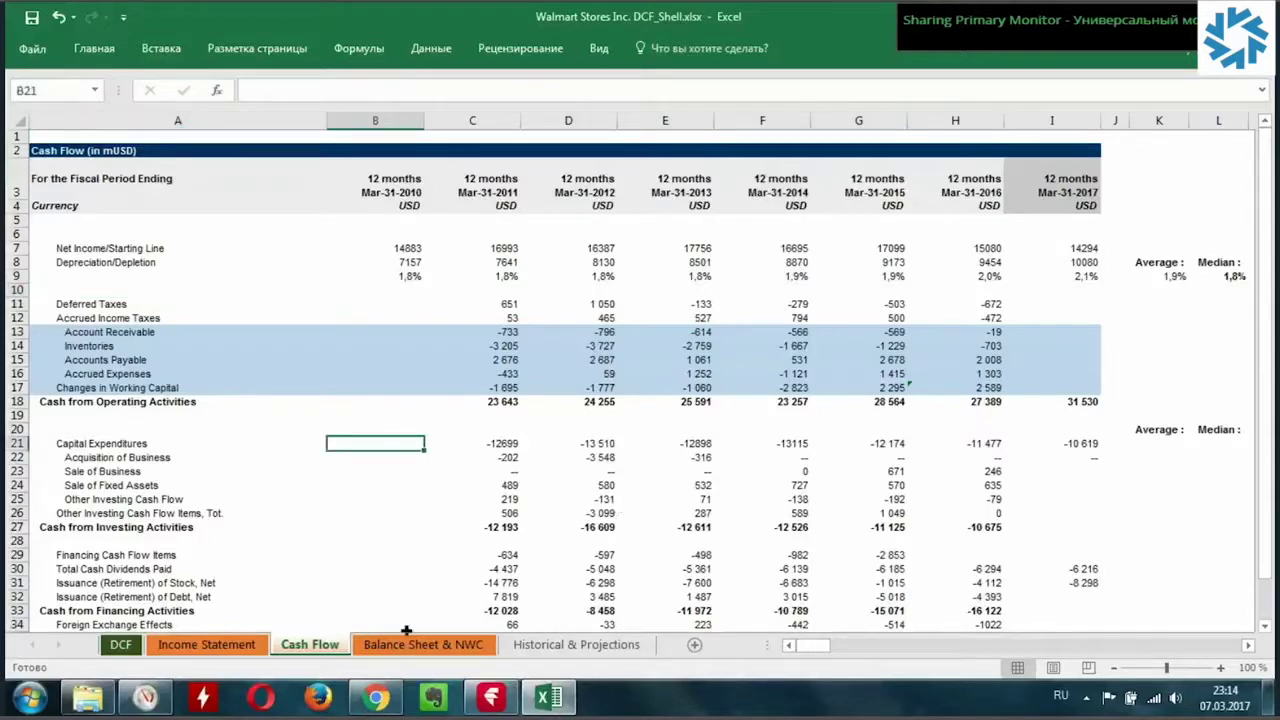
- Go to the Annual Reports & Proxies page on Walmart's Investor Relations site
click(376, 697)
key(ctrl+1)
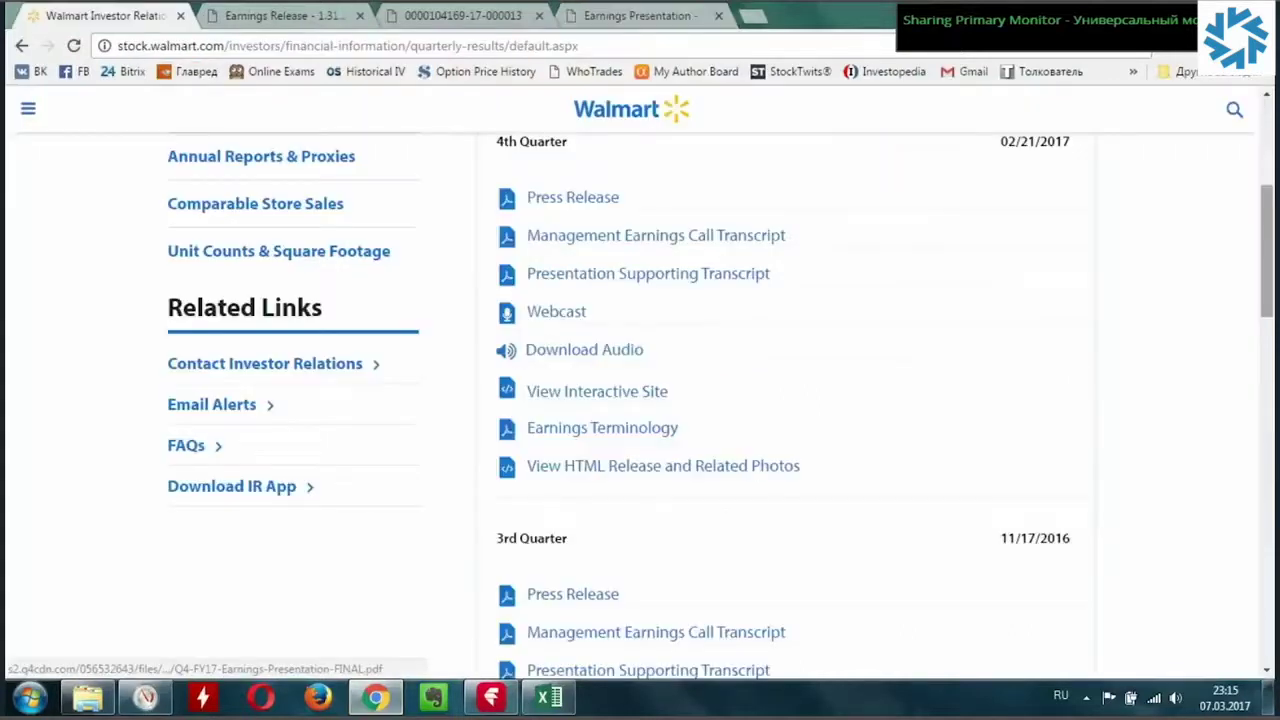
scroll(640, 400, up, 3)
scroll(826, 177, down, 1)
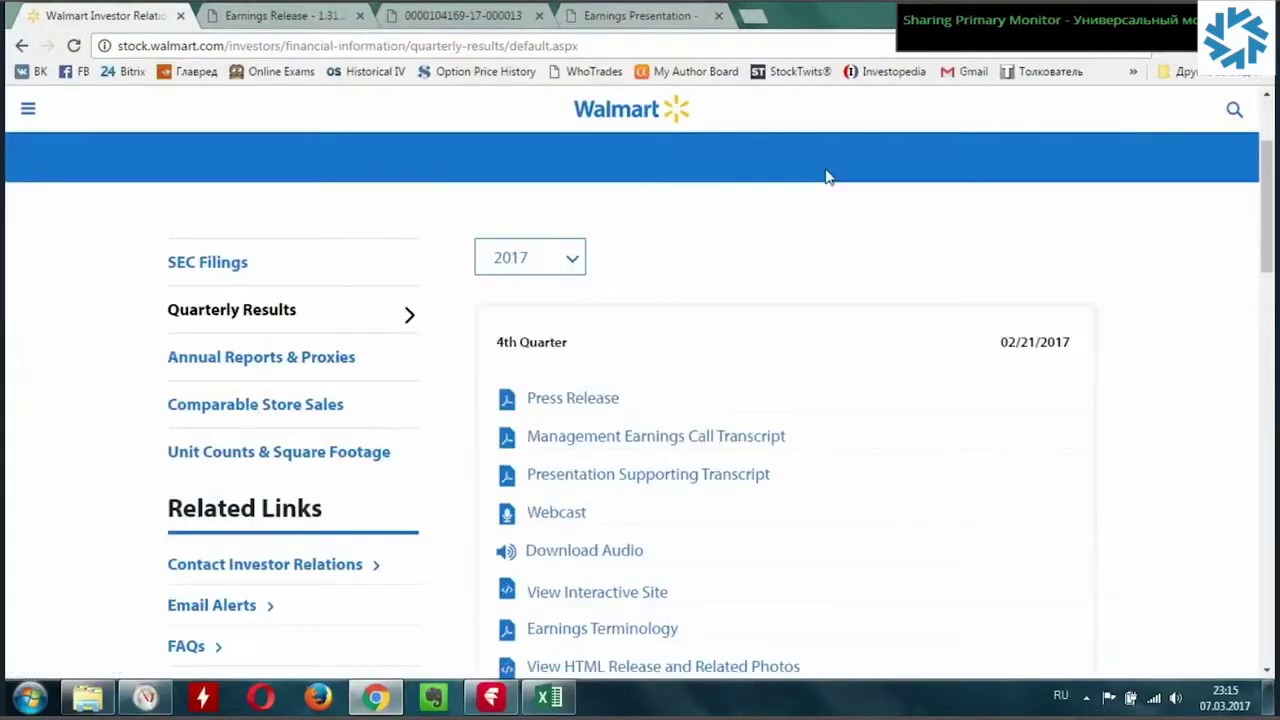
click(313, 378)
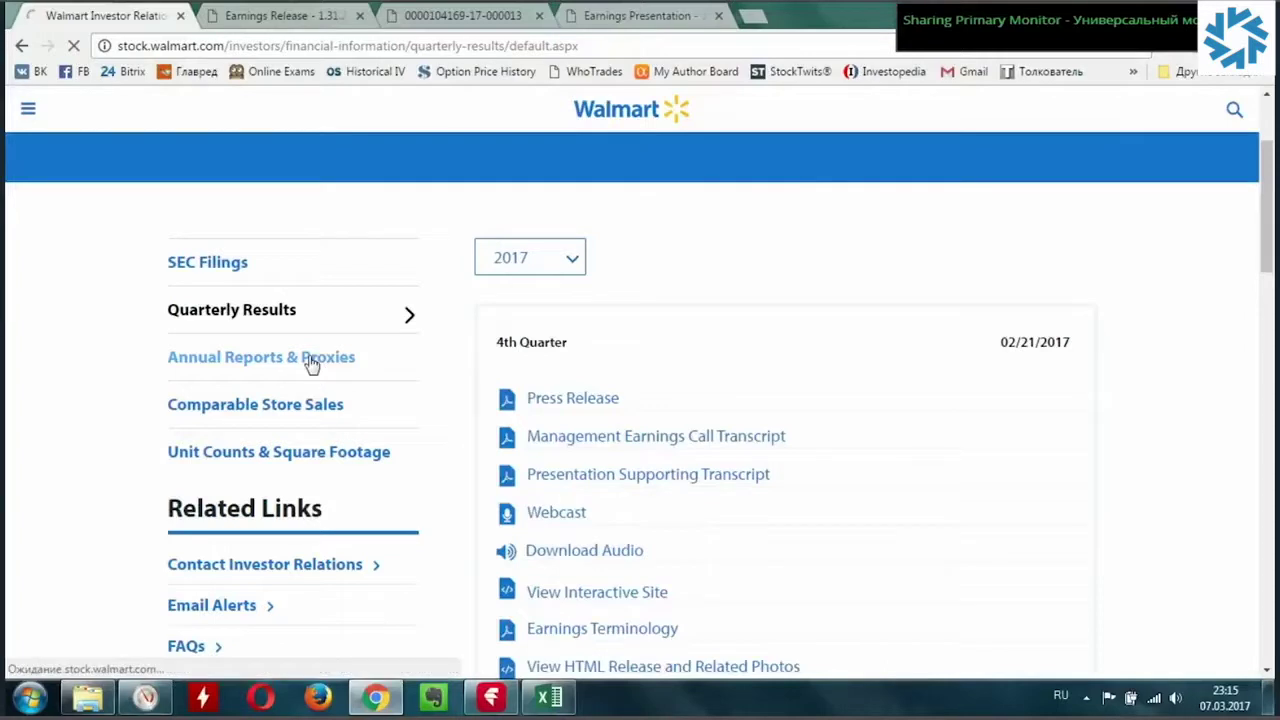
- Choose 2010 from the Archive year dropdown
scroll(313, 365, down, 3)
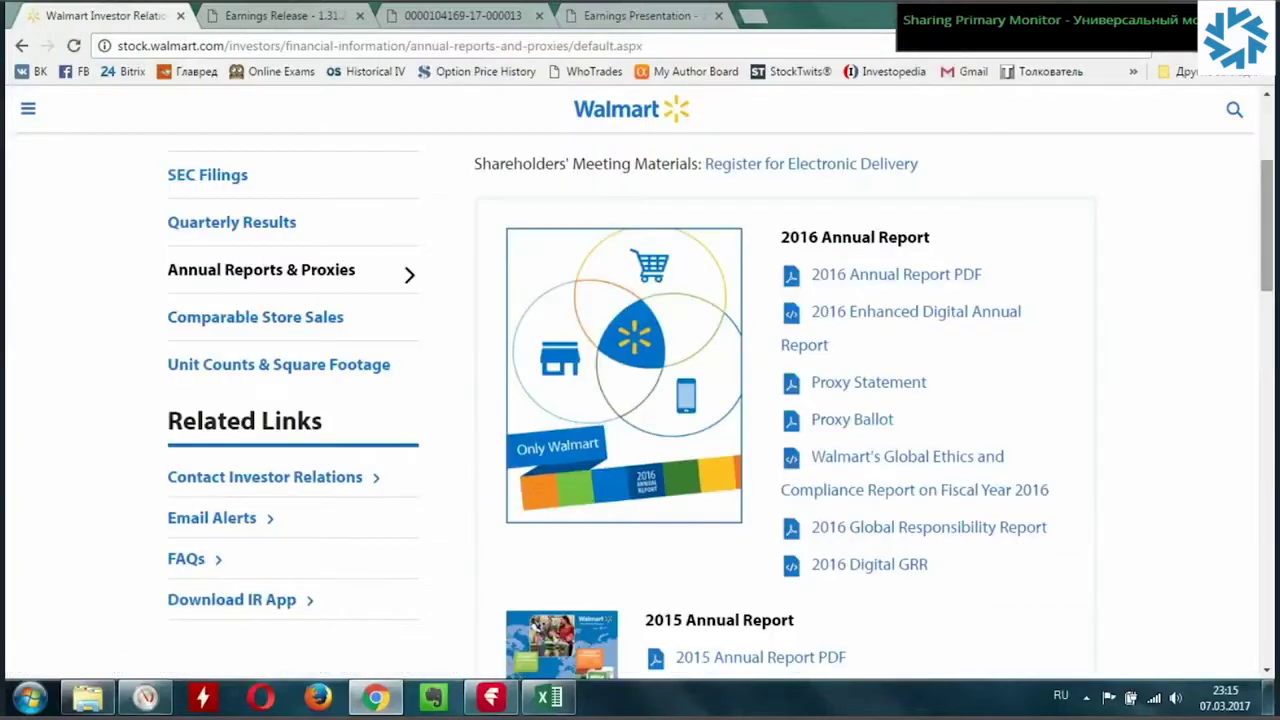
scroll(640, 400, down, 5)
scroll(640, 400, down, 4)
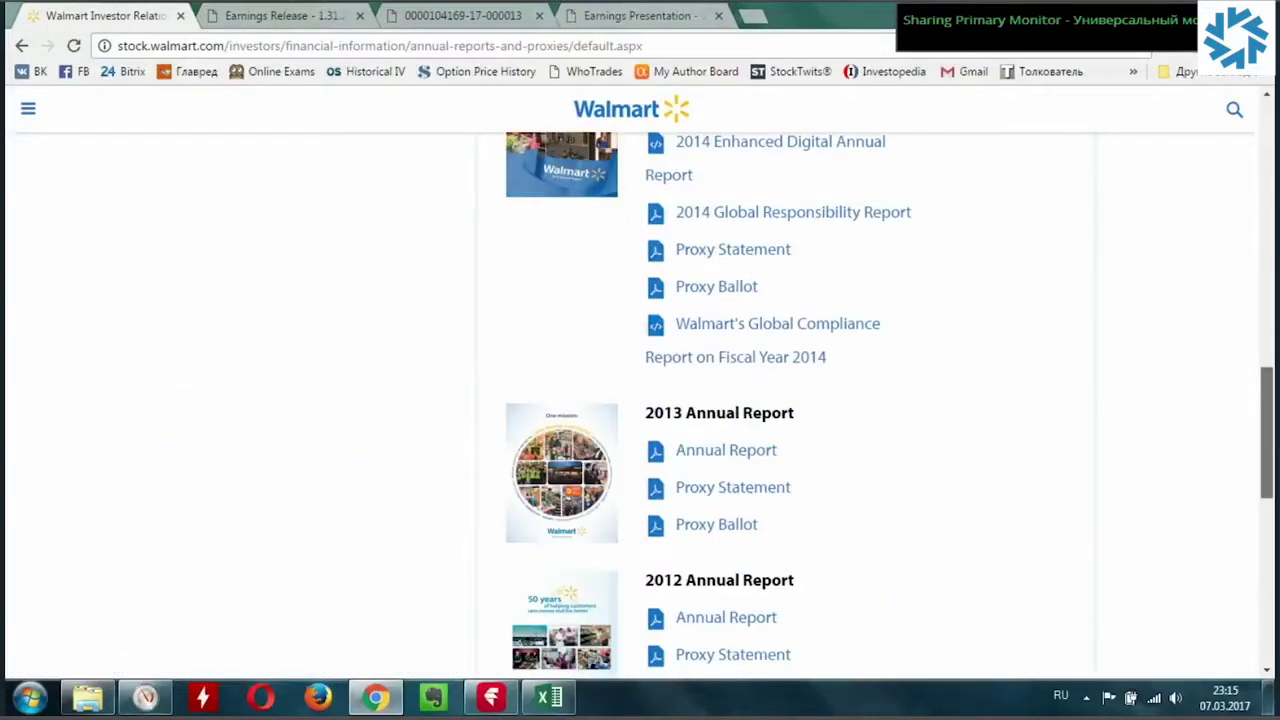
scroll(620, 539, down, 4)
click(620, 425)
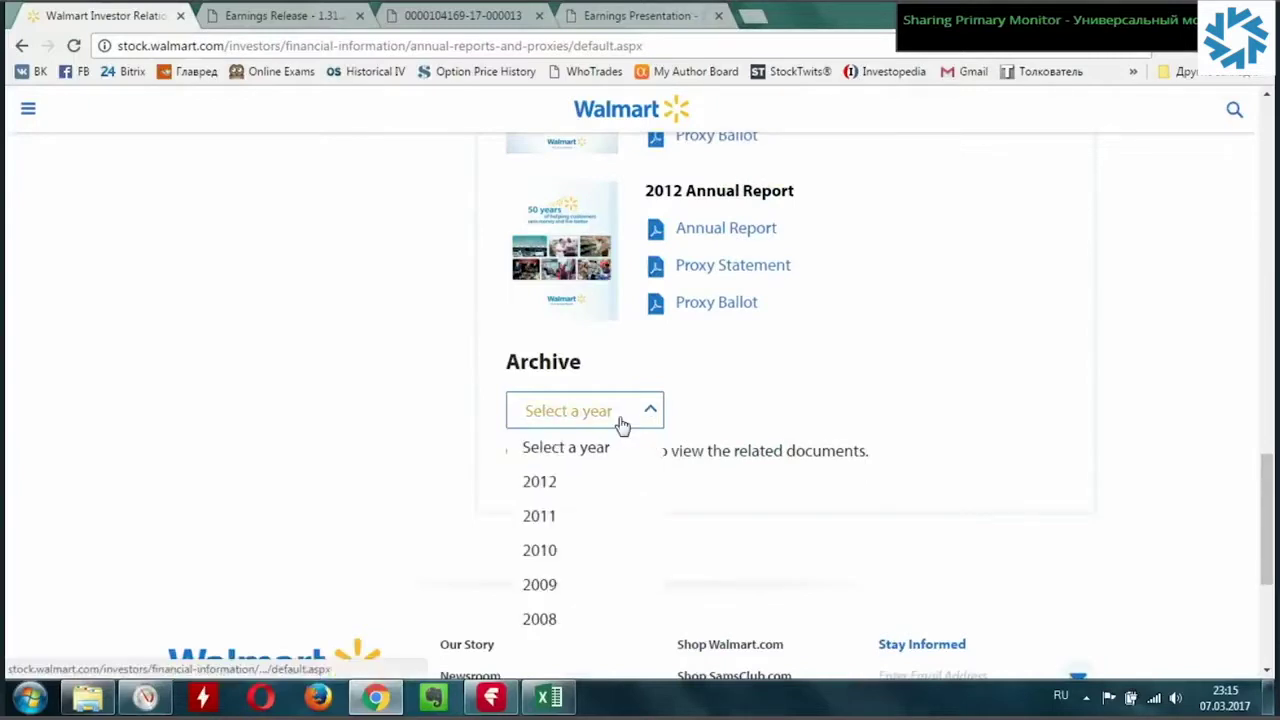
click(579, 551)
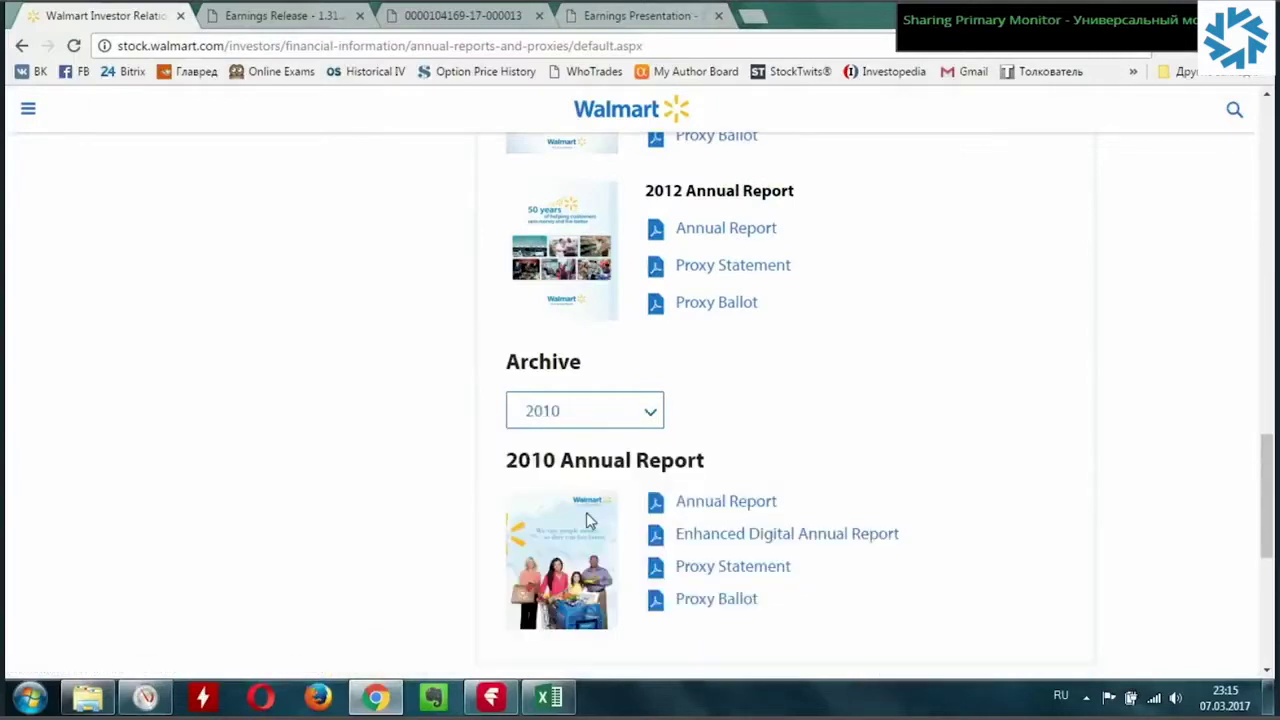
- Open the 2010 Annual Report PDF and find the cash flow statement showing capex (12,184)
click(700, 506)
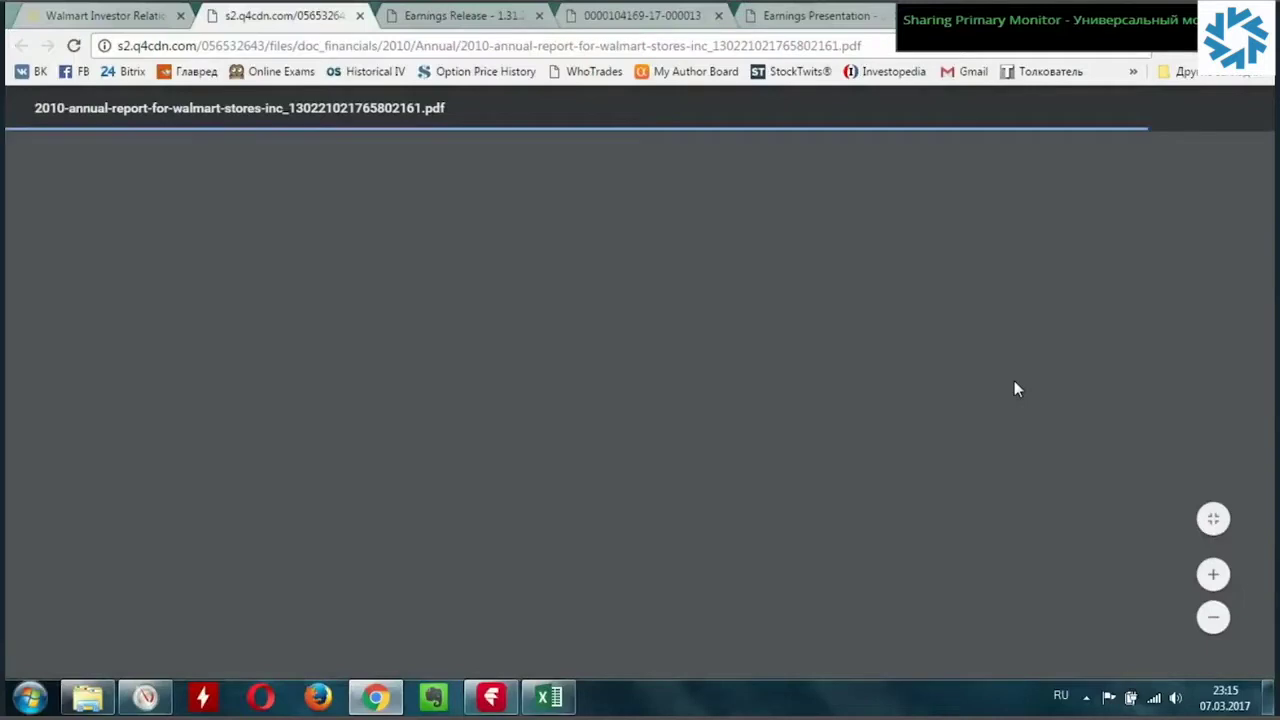
scroll(1212, 180, down, 1)
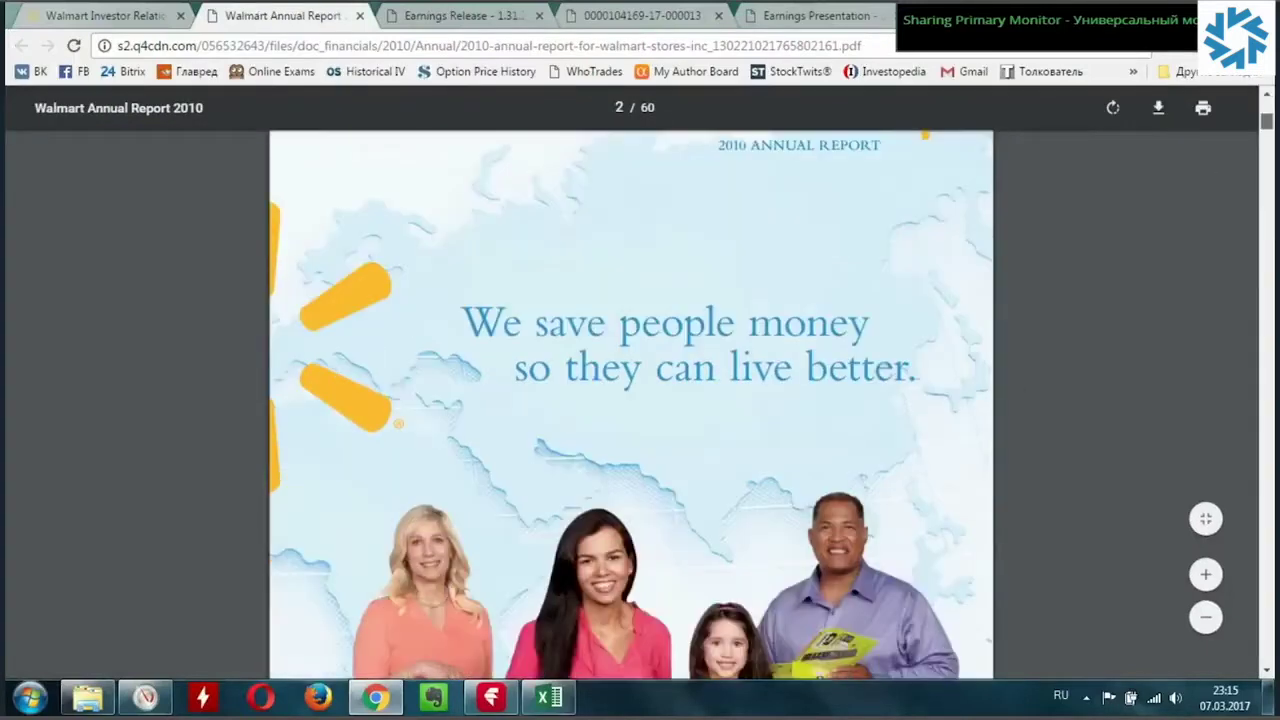
scroll(640, 380, down, 10)
scroll(640, 380, down, 5)
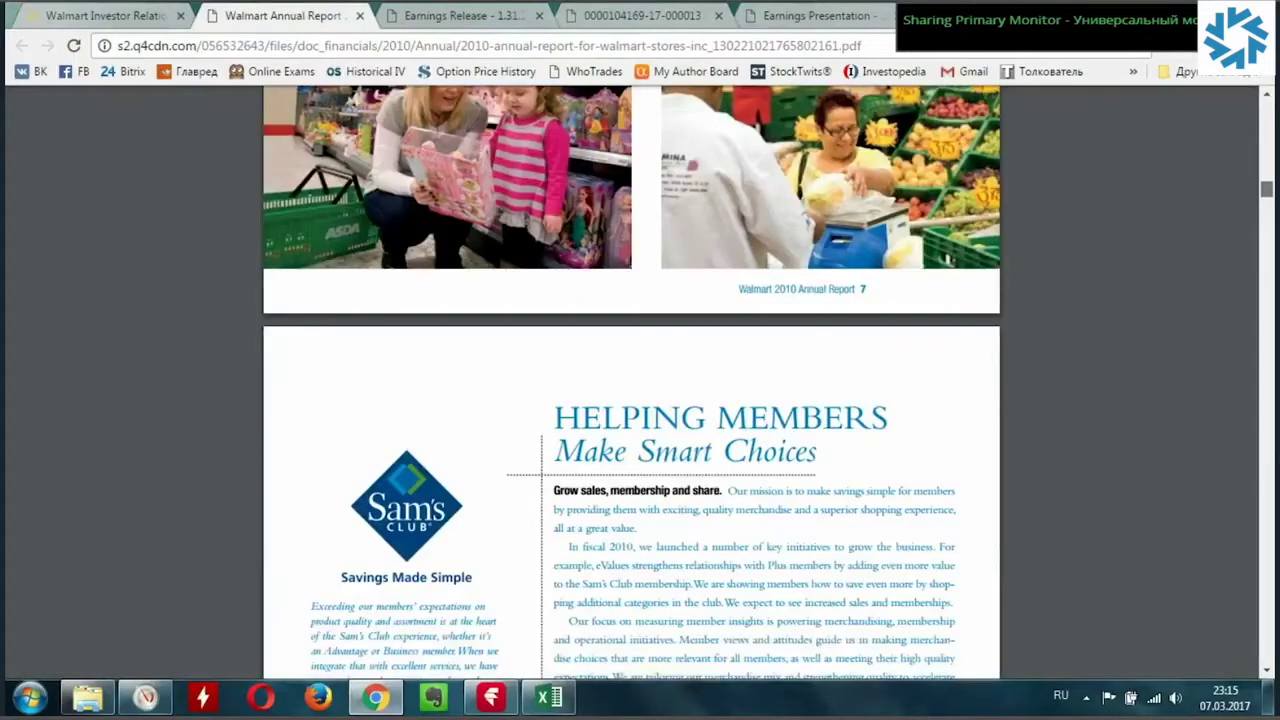
scroll(640, 380, down, 5)
scroll(640, 380, down, 5)
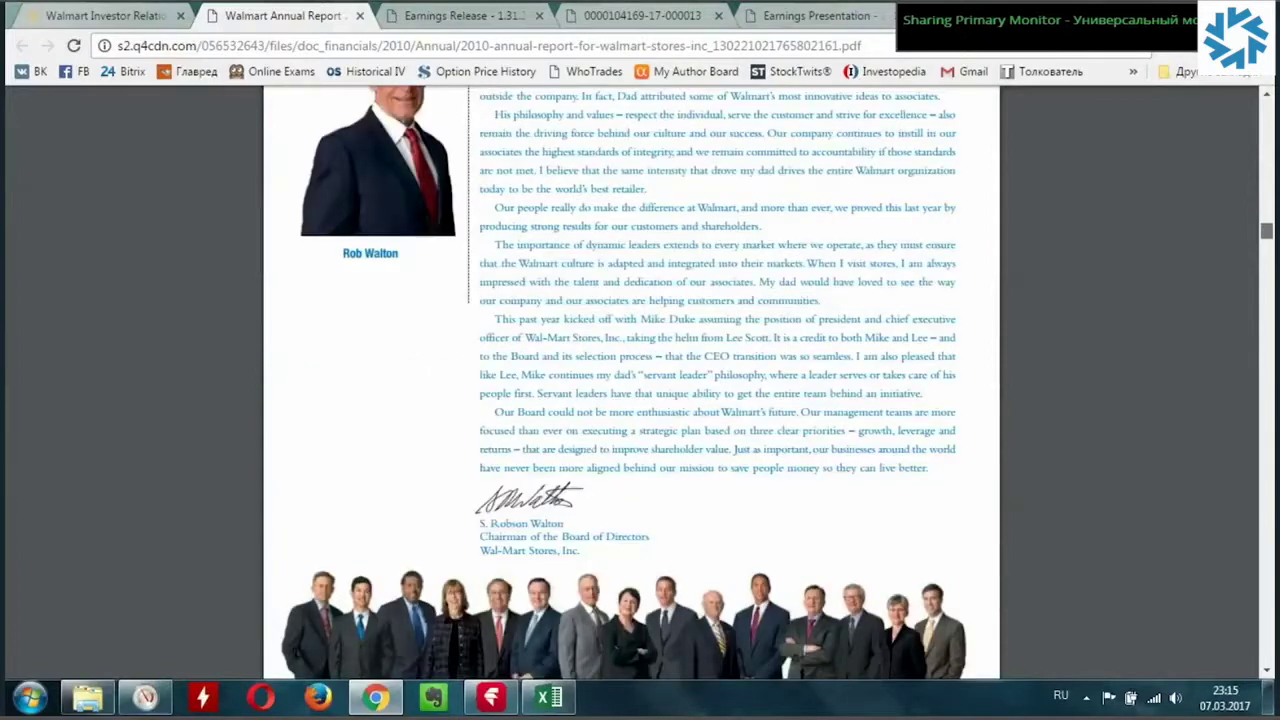
scroll(640, 380, down, 10)
scroll(640, 380, up, 9)
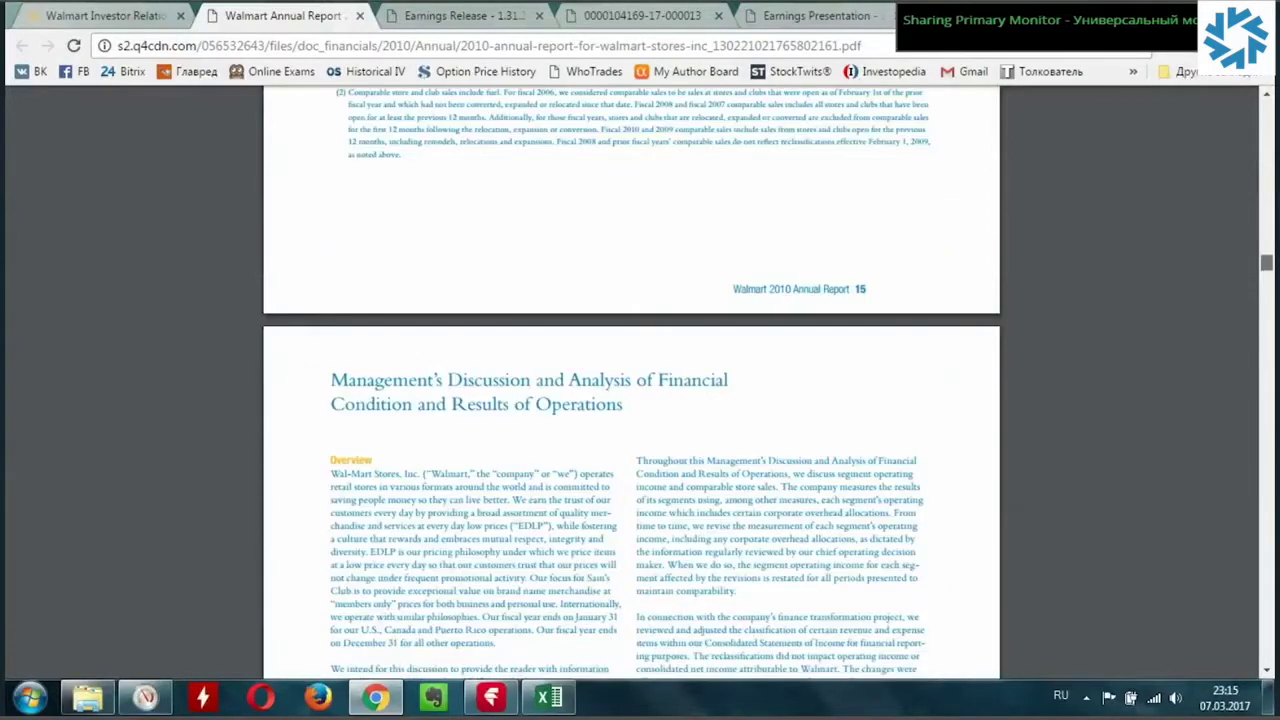
scroll(640, 380, up, 8)
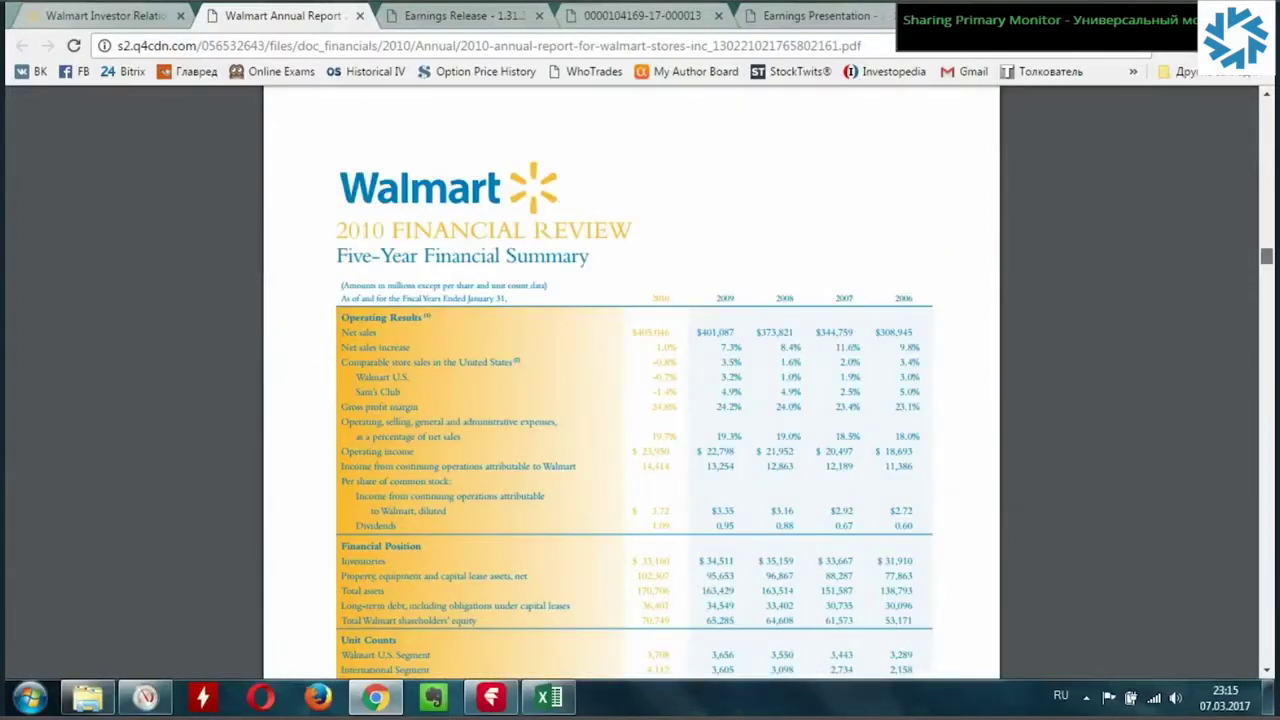
scroll(640, 380, down, 10)
scroll(640, 380, down, 9)
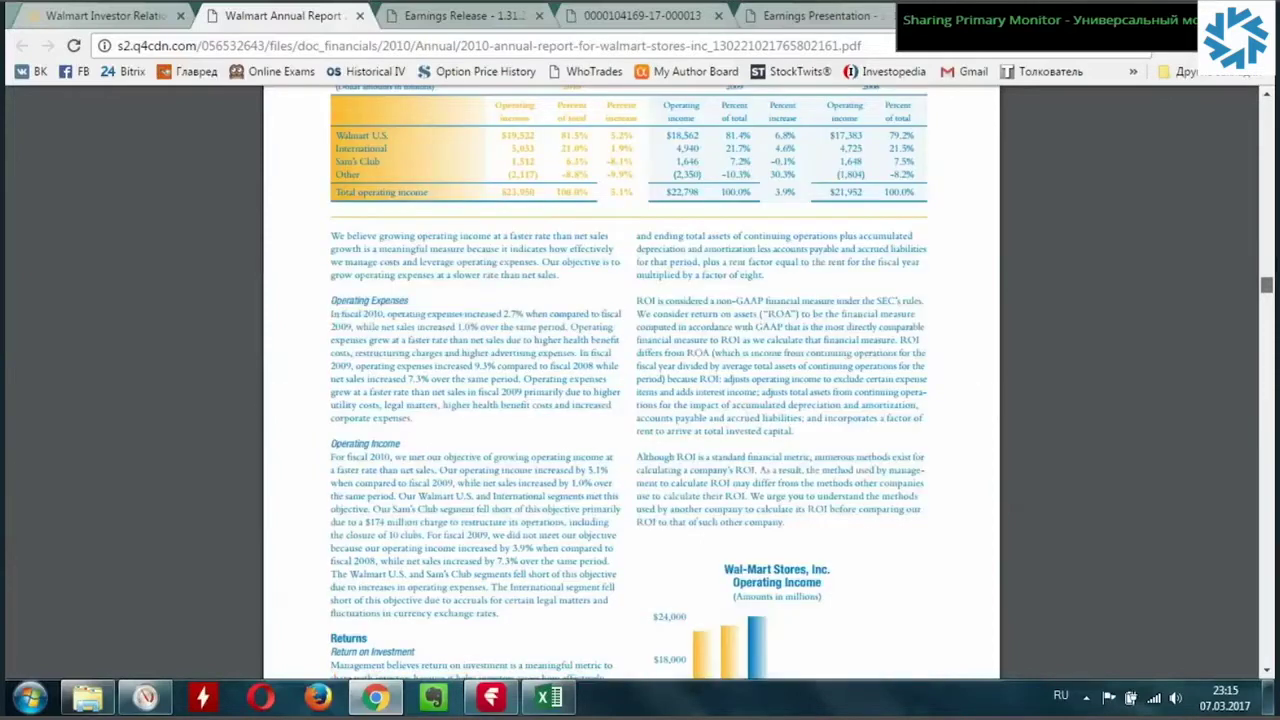
scroll(640, 380, down, 15)
scroll(640, 380, up, 7)
scroll(640, 380, down, 20)
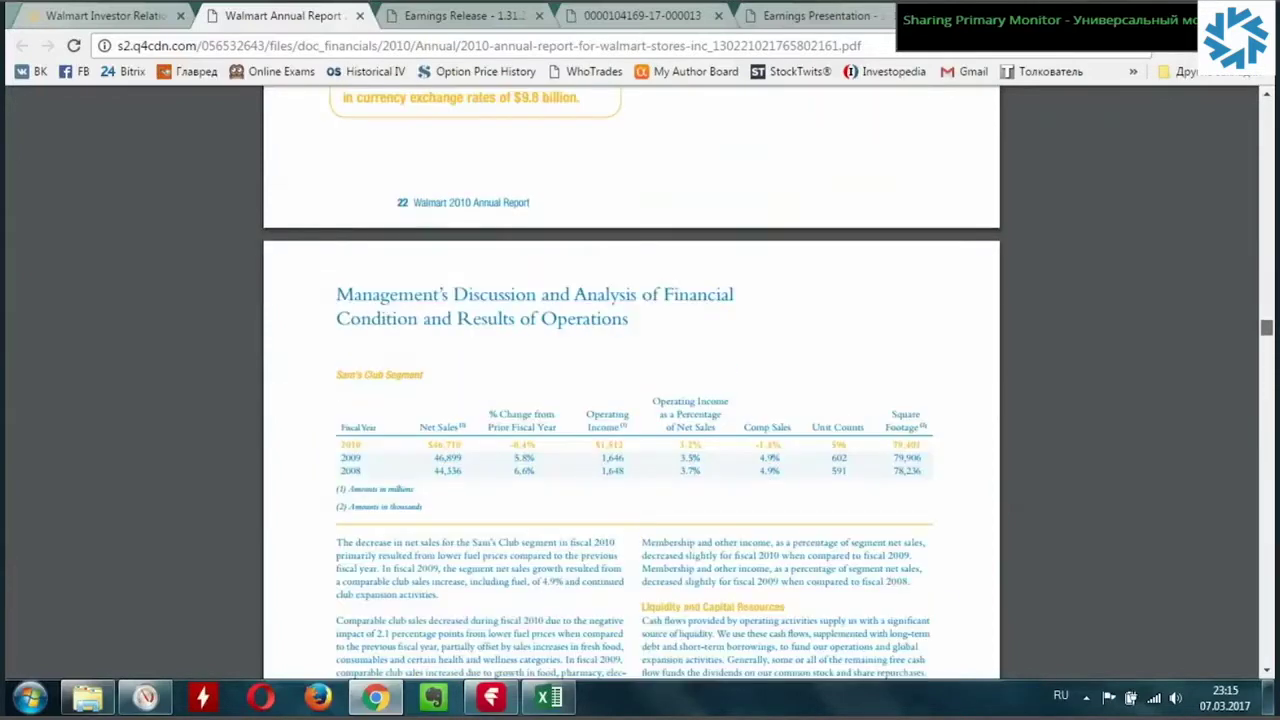
scroll(640, 380, down, 19)
scroll(640, 380, down, 13)
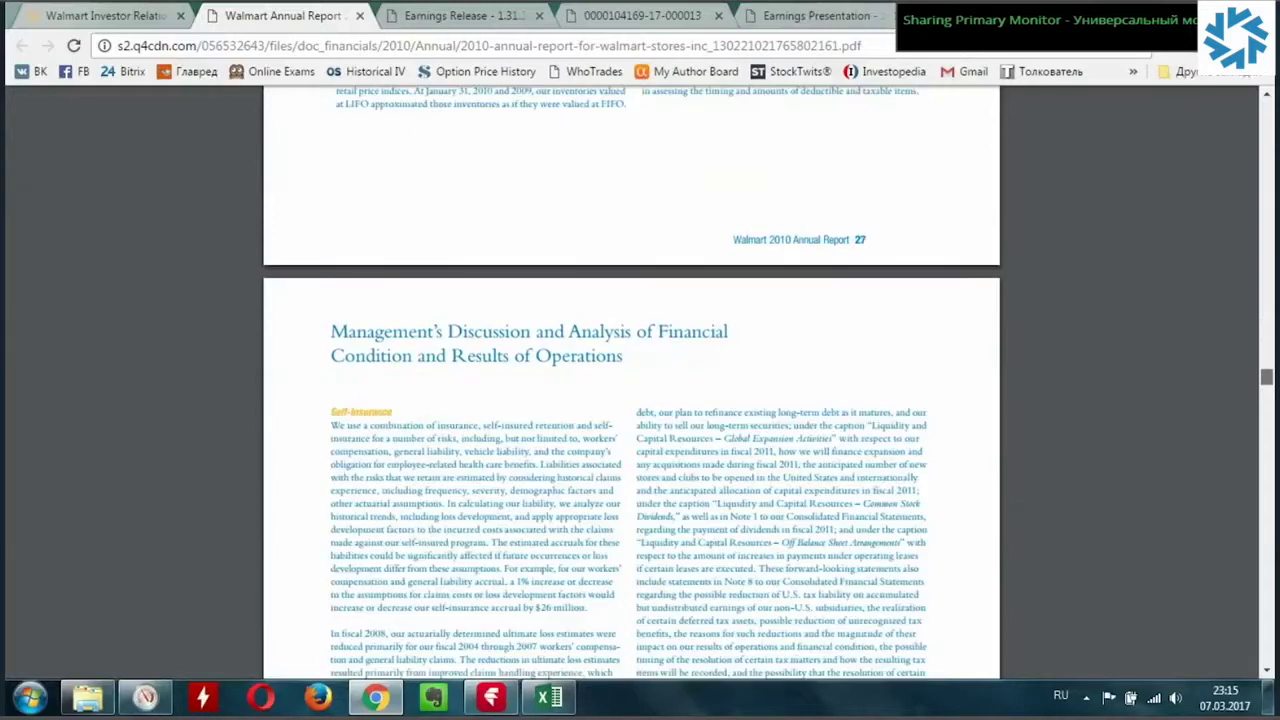
scroll(640, 380, down, 19)
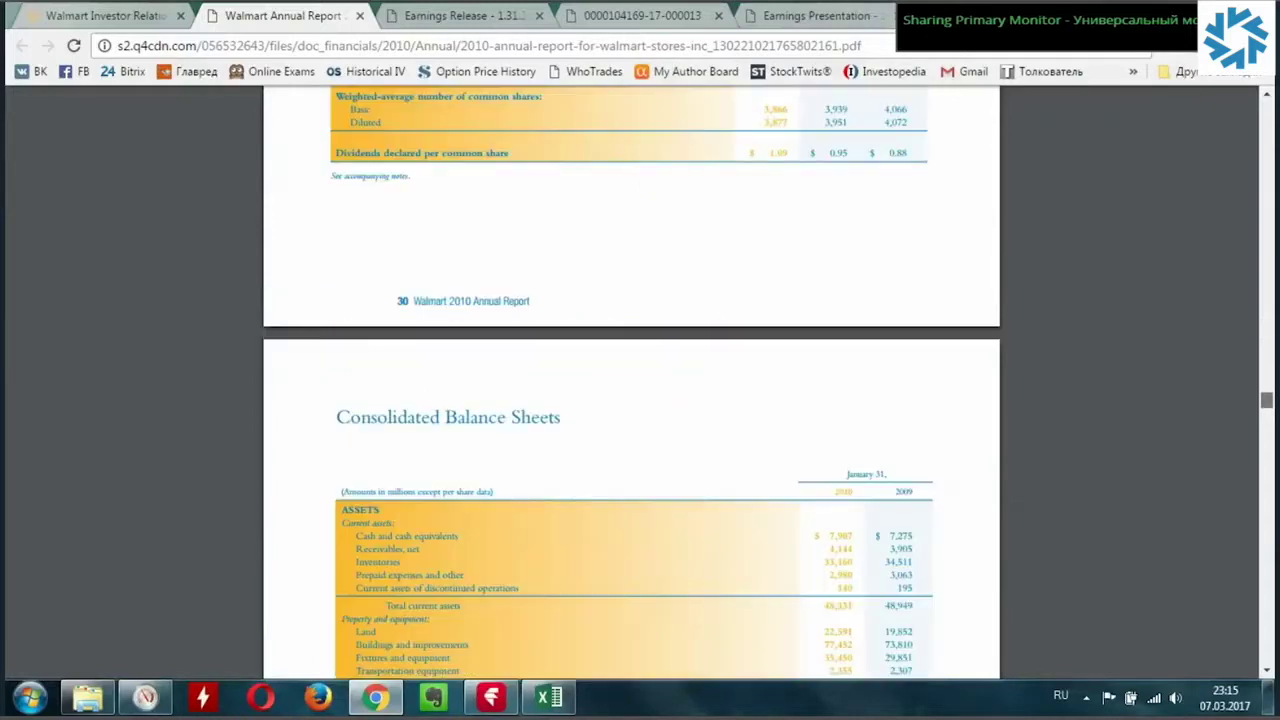
scroll(640, 380, up, 4)
scroll(640, 380, up, 4)
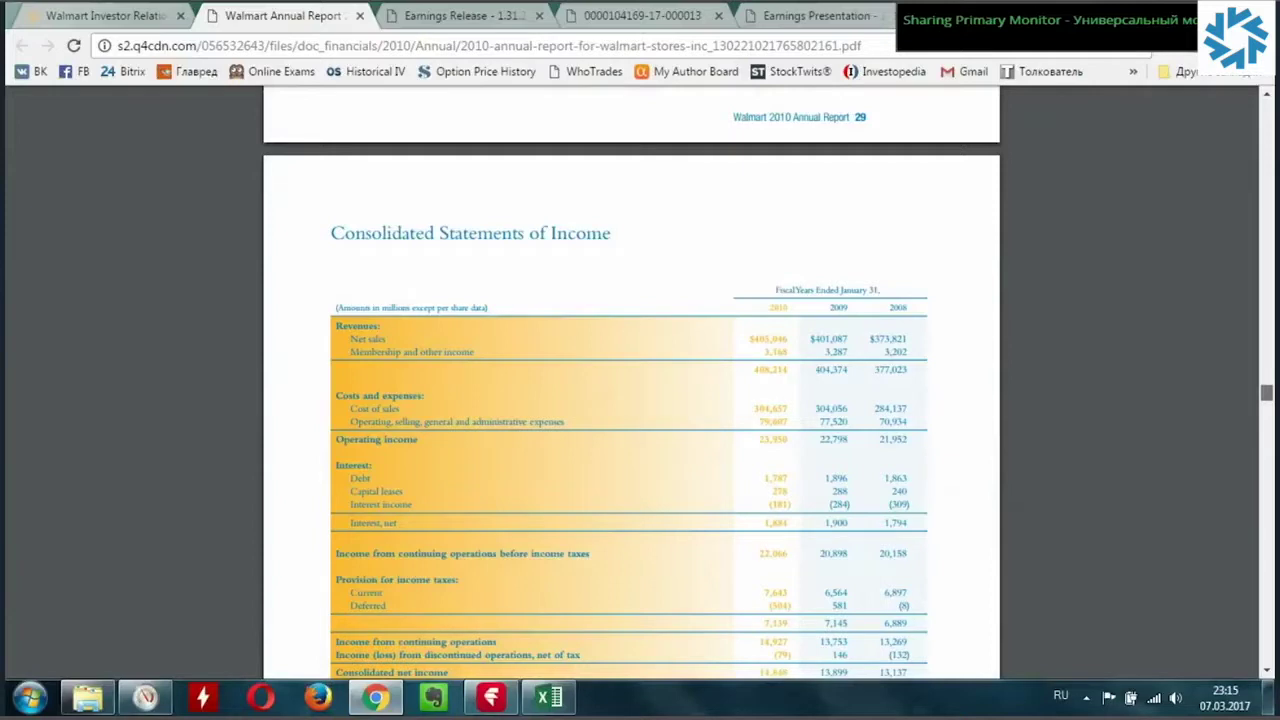
scroll(640, 380, down, 5)
scroll(640, 380, down, 5)
scroll(640, 380, down, 10)
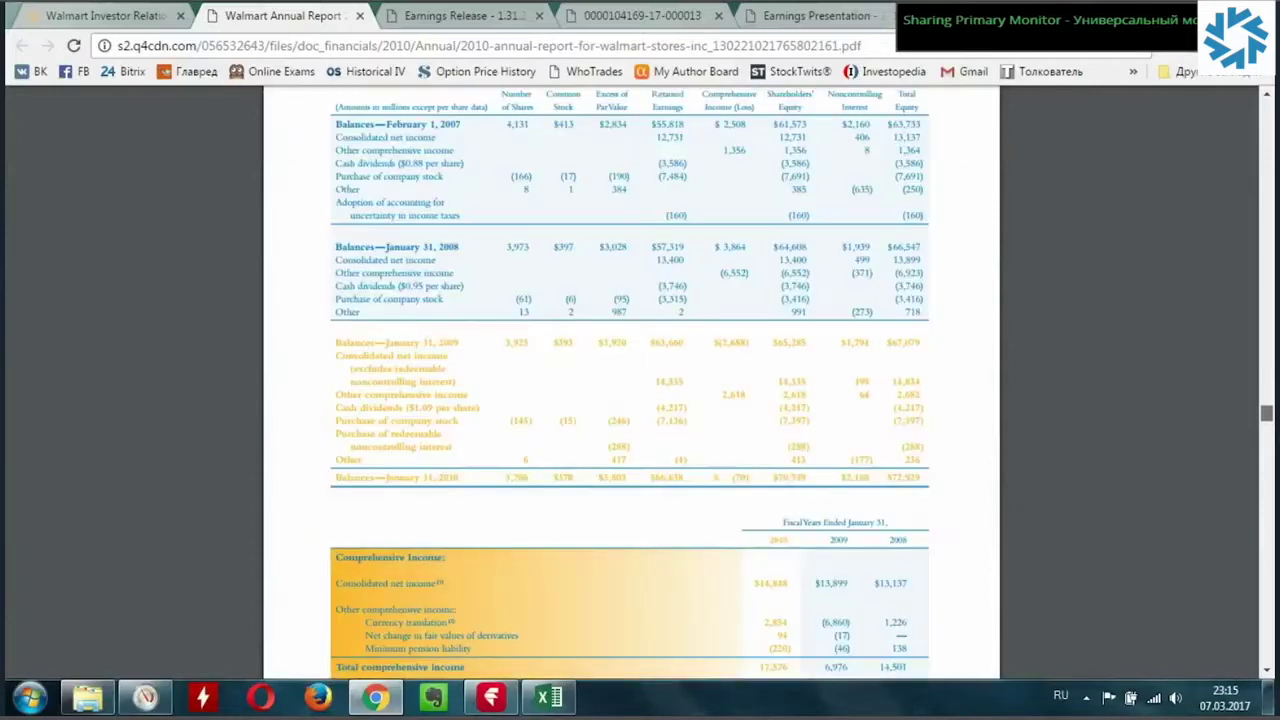
scroll(640, 380, down, 2)
scroll(640, 380, down, 5)
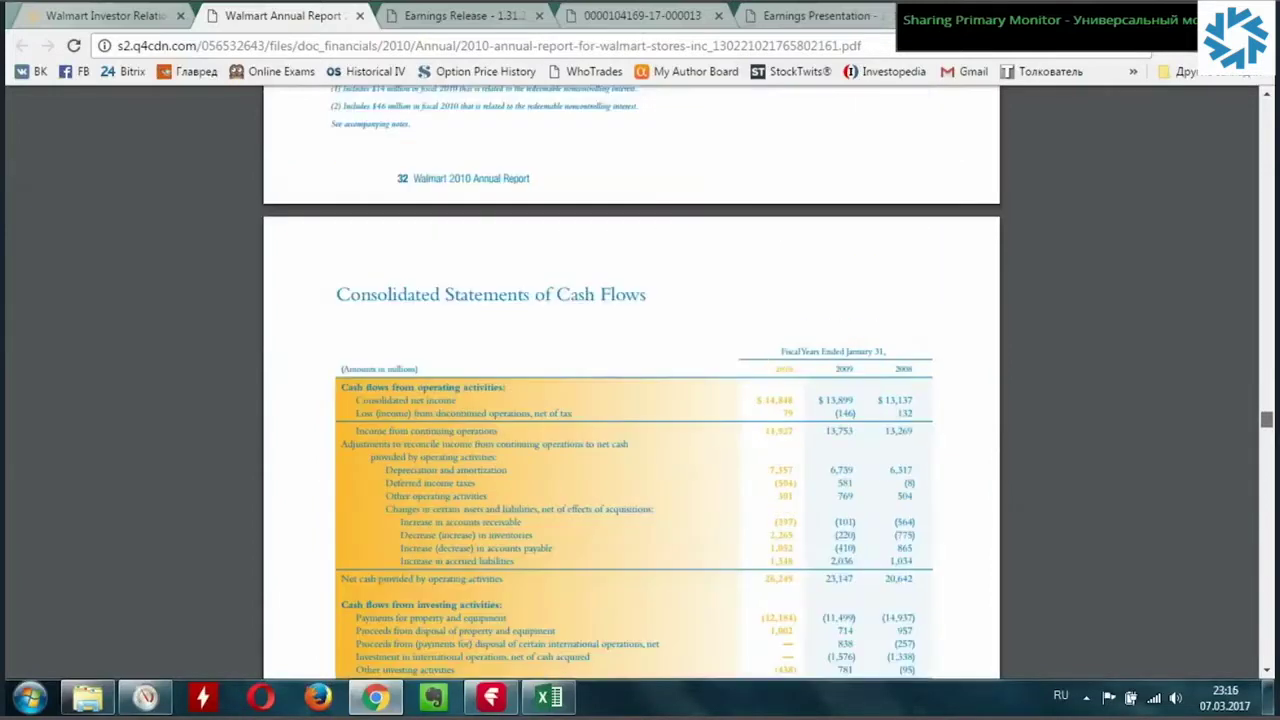
scroll(640, 380, down, 2)
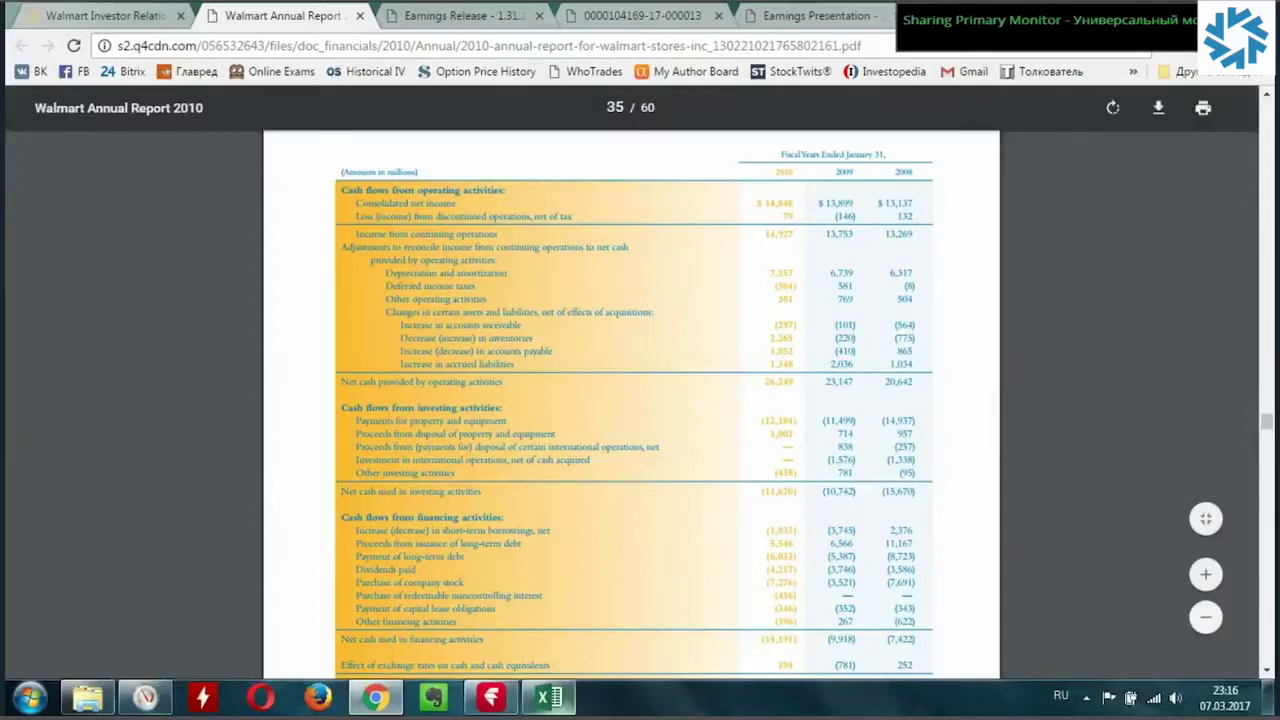
mouse_move(549, 697)
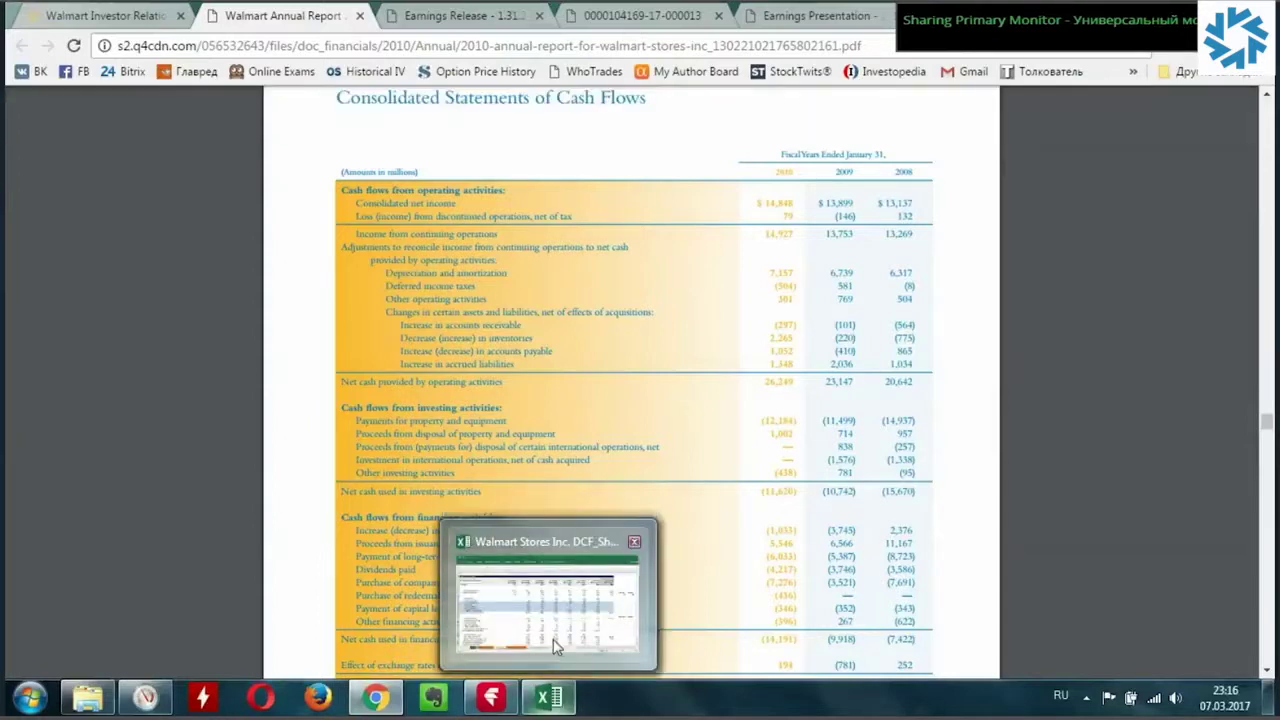
- Enter 2010 capital expenditures of -12184 in Cash Flow cell B21
click(560, 628)
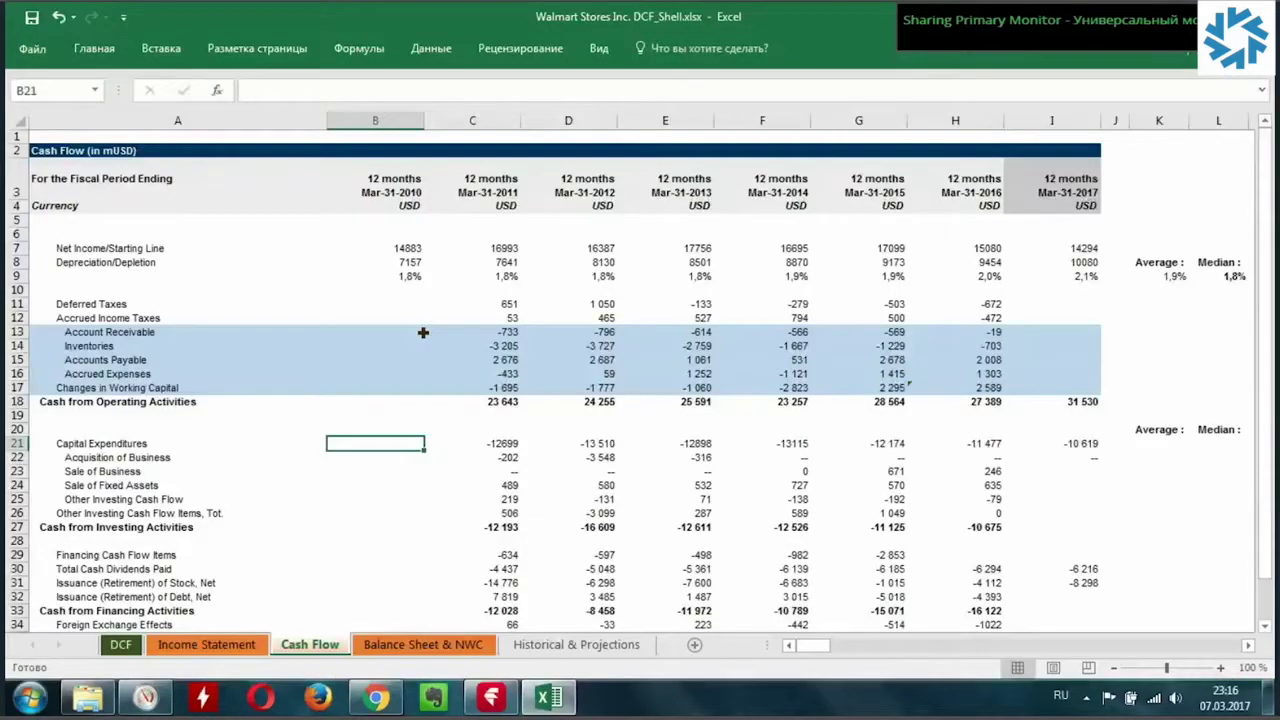
text(-1218)
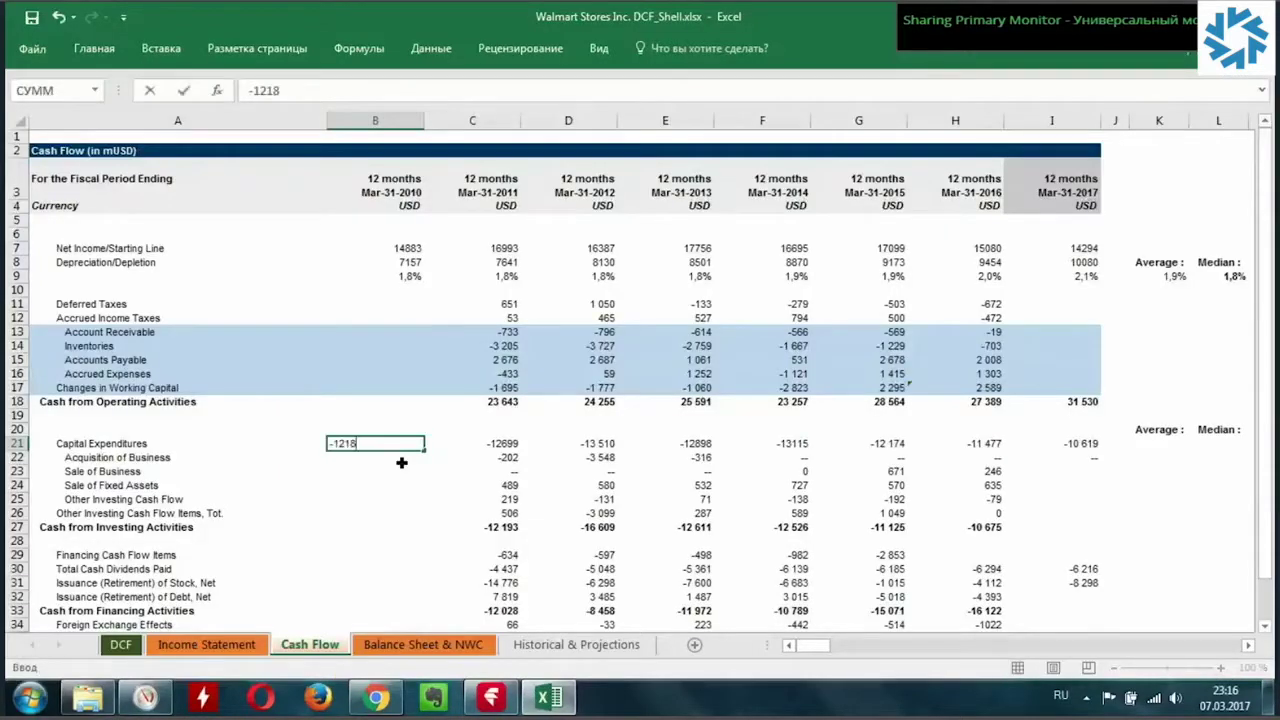
text(4)
key(ctrl+Return)
- Enter =B21/'Income Statement'!B7 in B20 and extend it across all years
key(Up)
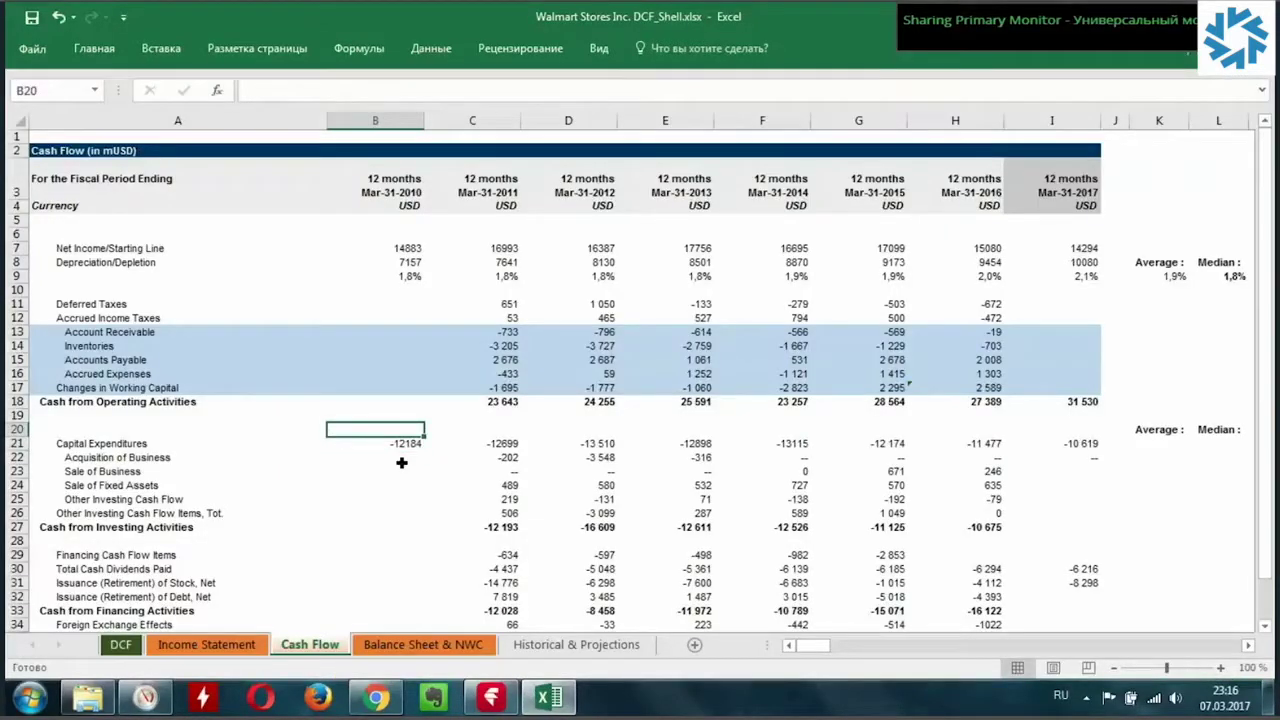
text(=)
key(Down)
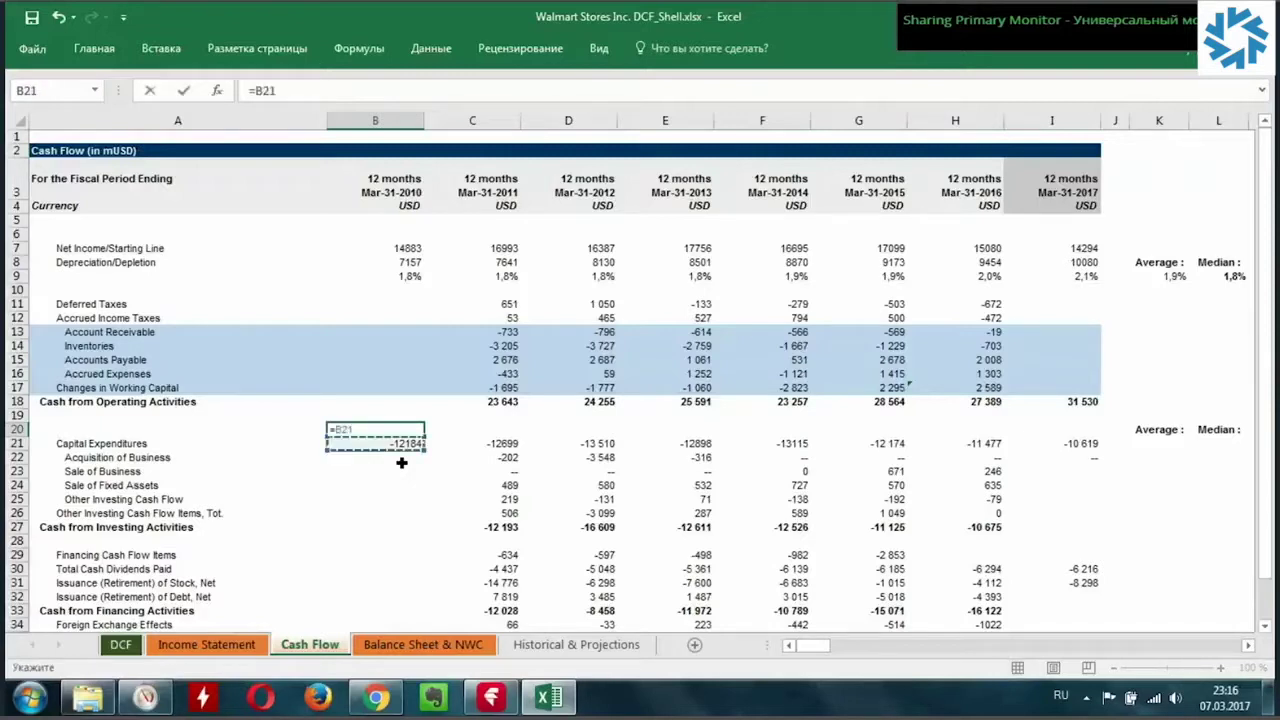
key(F8)
key(BackSpace)
key(BackSpace)
key(BackSpace)
key(alt+shift)
text(/)
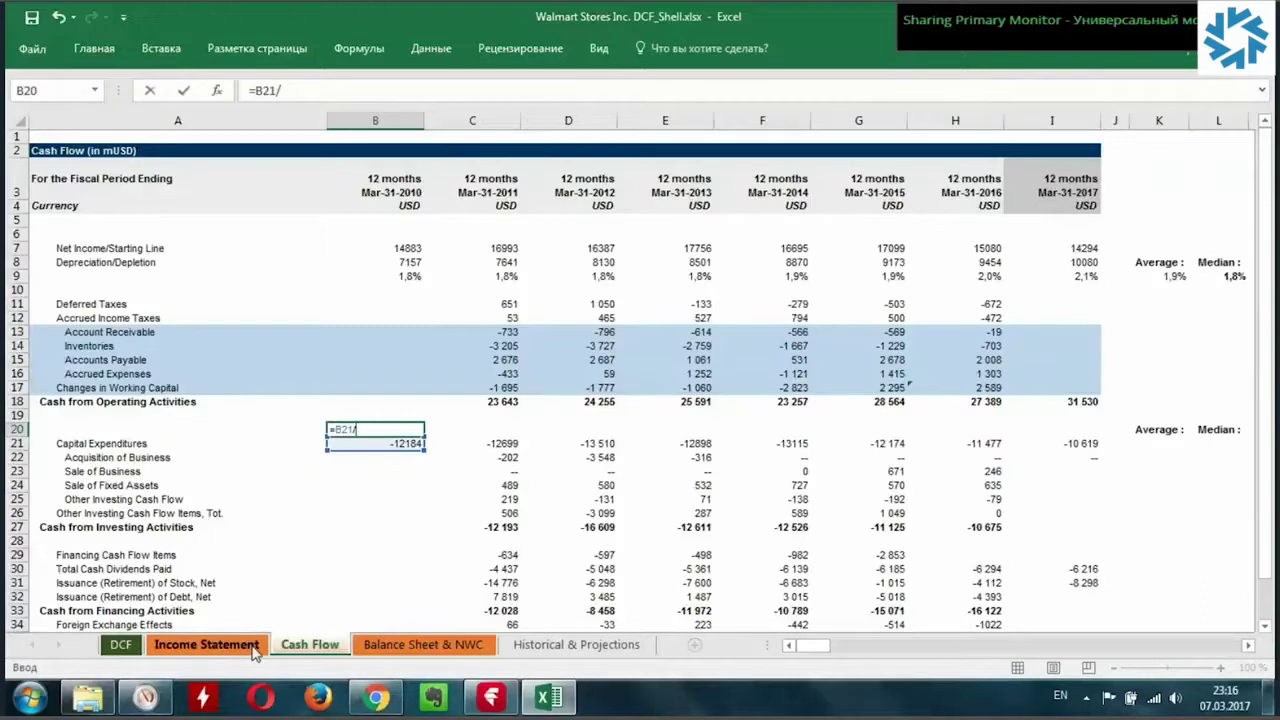
click(206, 644)
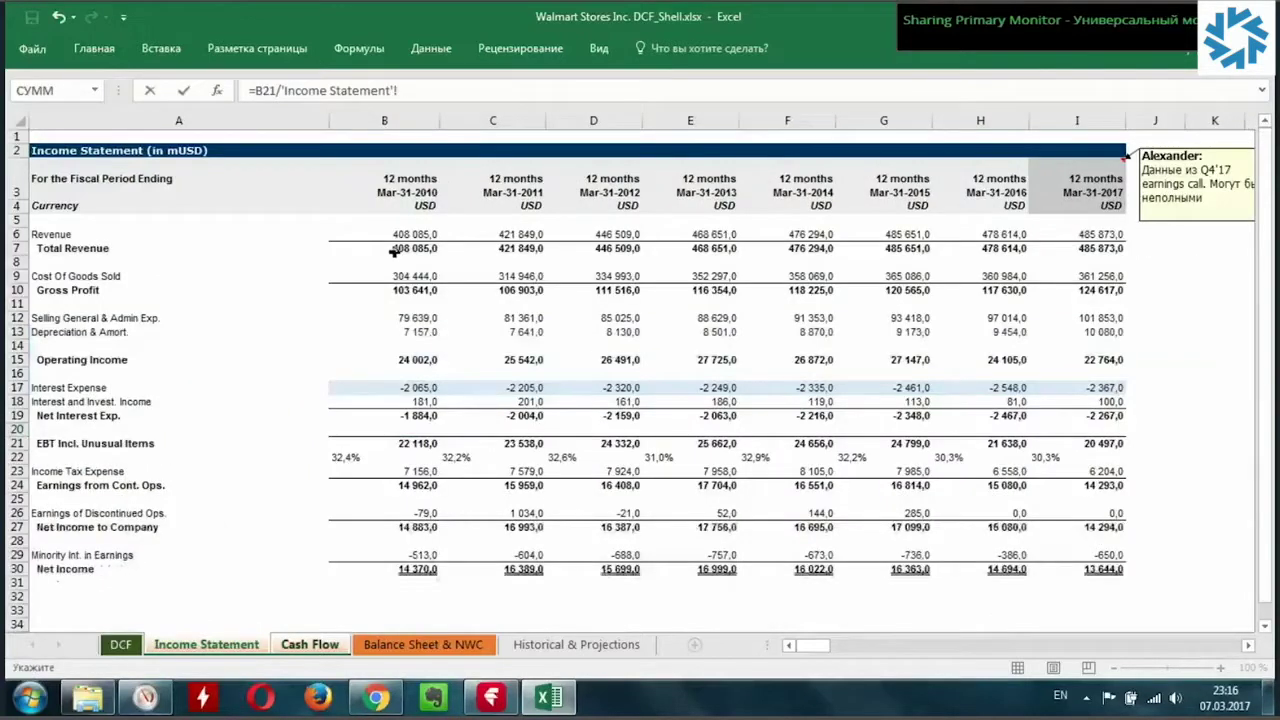
click(392, 251)
key(Return)
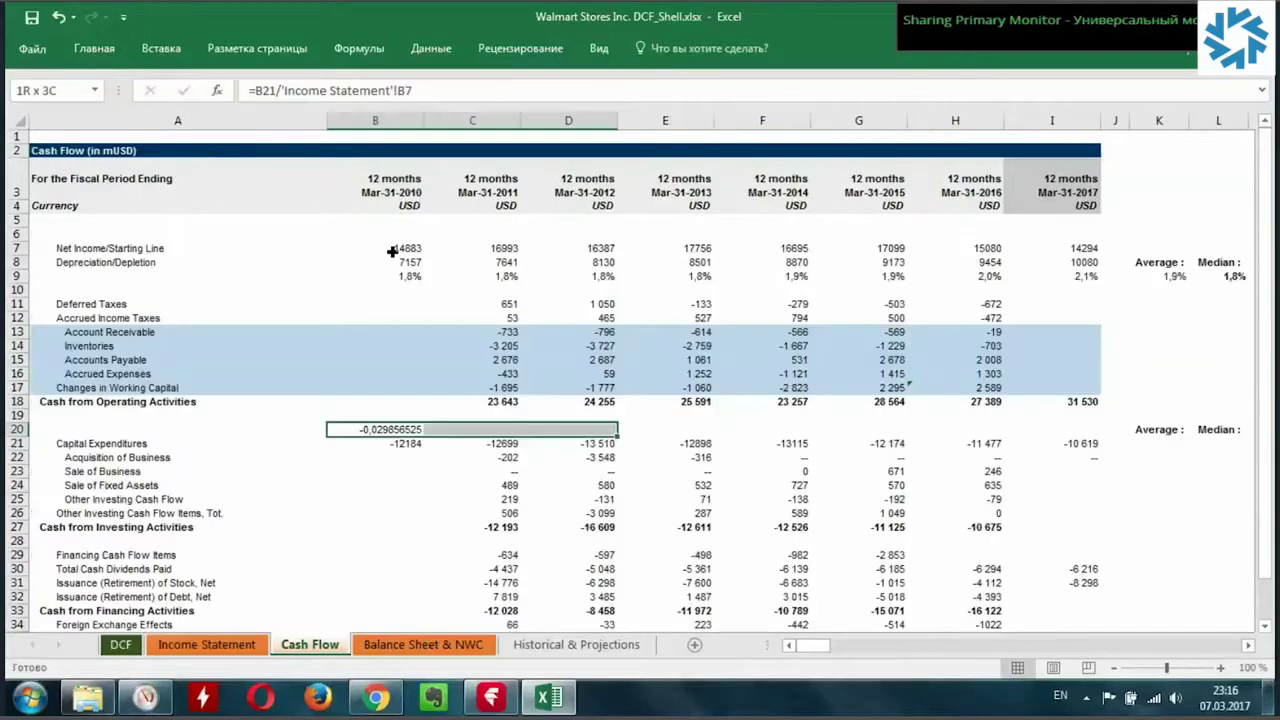
key(shift+Right)
key(shift+Right)
key(shift+Right)
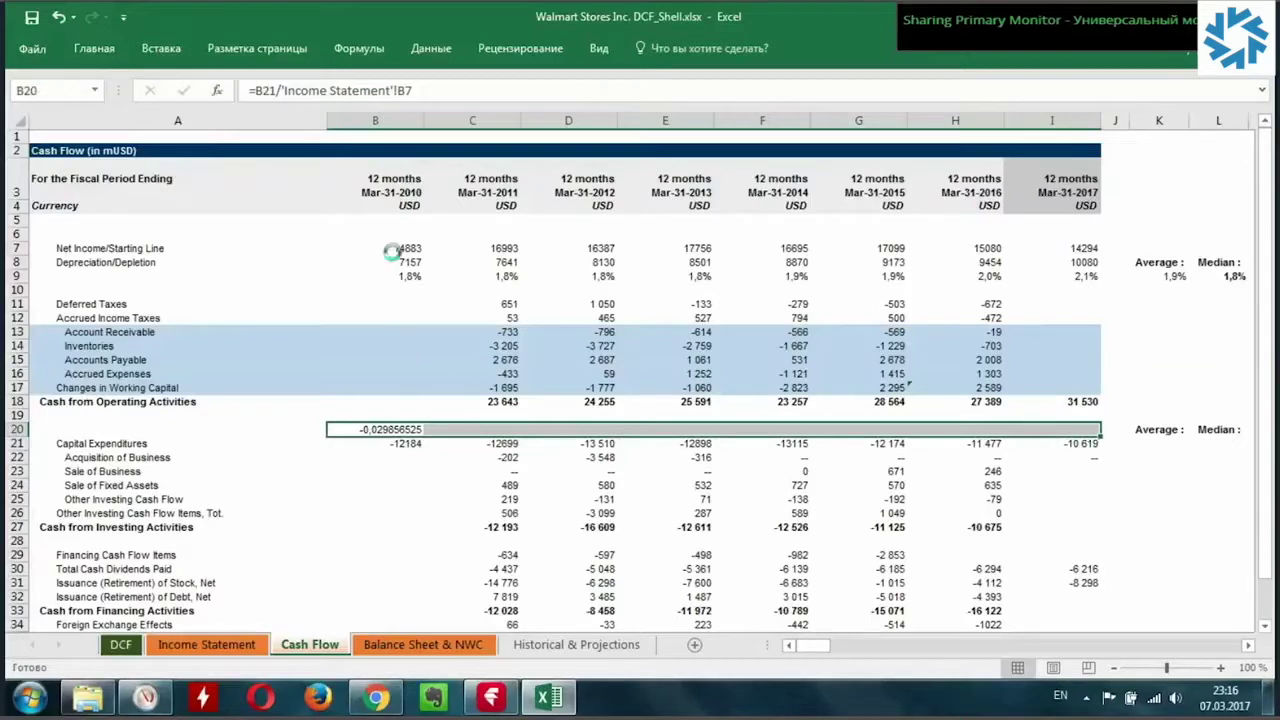
- Format the row 20 capex ratios as percentages with one decimal place
key(ctrl+1)
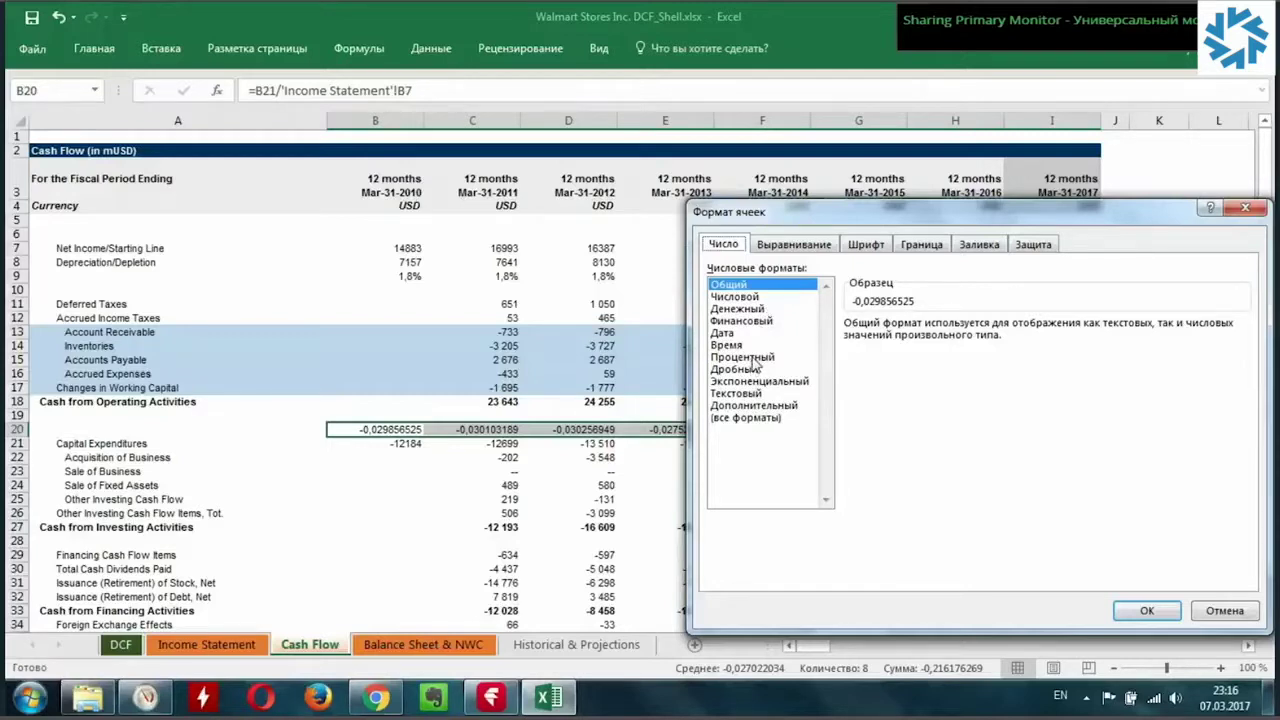
click(750, 358)
click(1028, 330)
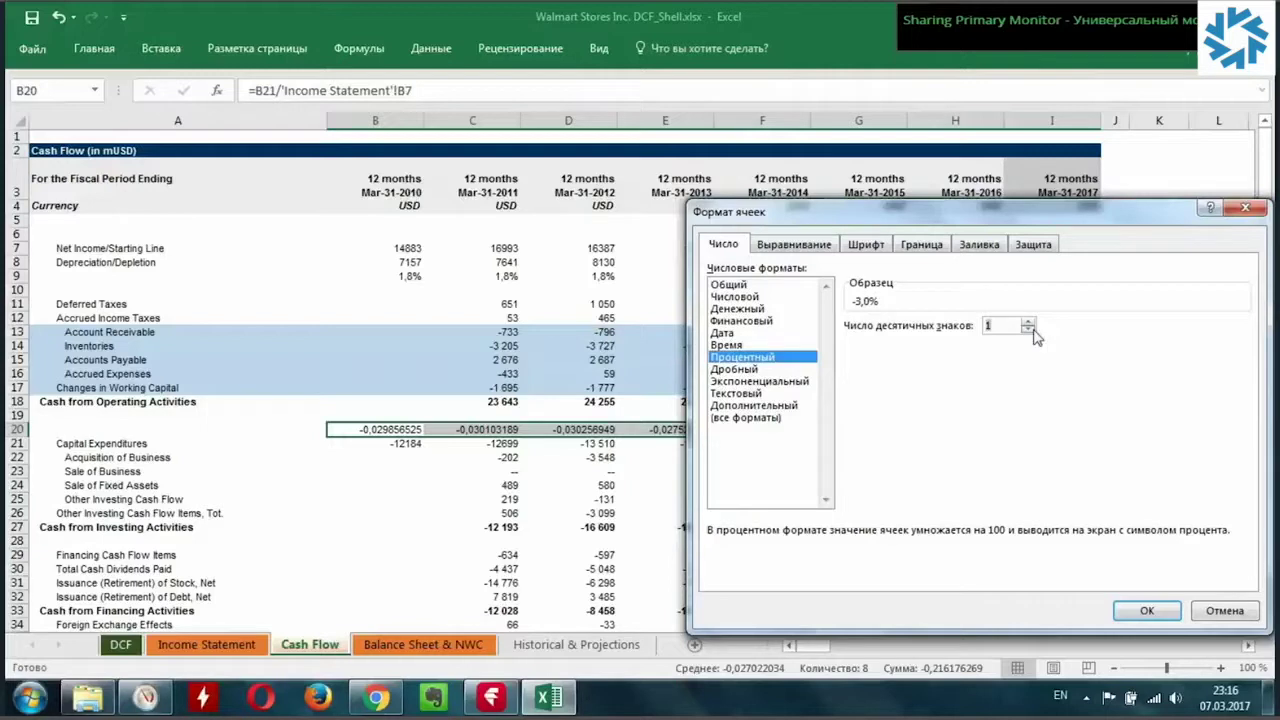
click(1031, 328)
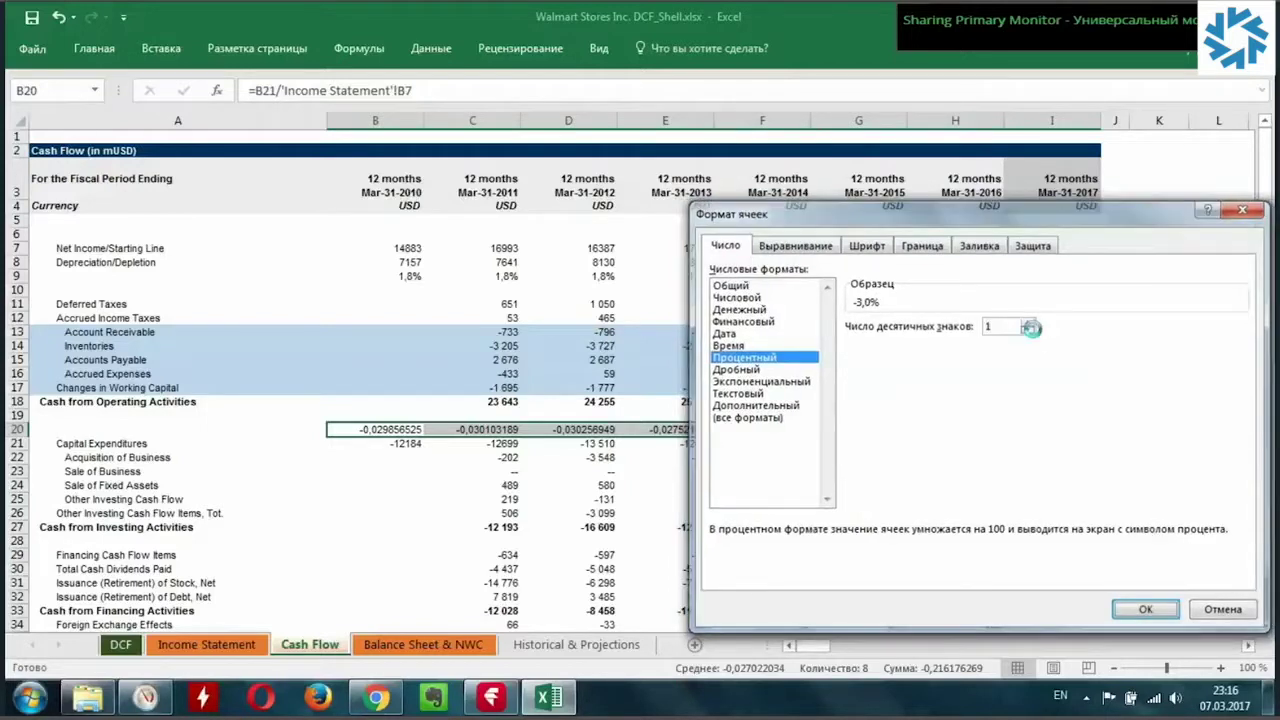
key(Return)
key(Right)
- Move the Average and Median labels up one row to K19:L19
key(Right)
key(Right)
key(Right)
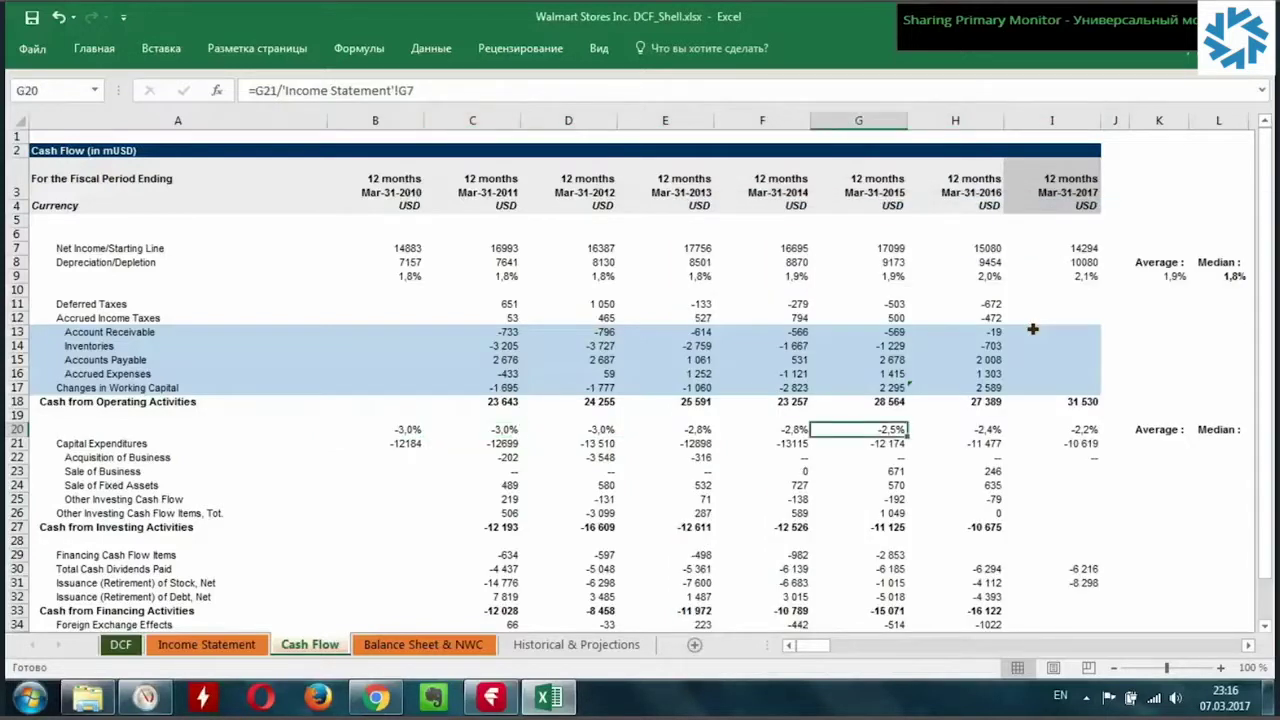
key(Up)
key(Right)
key(Right)
key(Right)
key(ctrl+v)
key(Down)
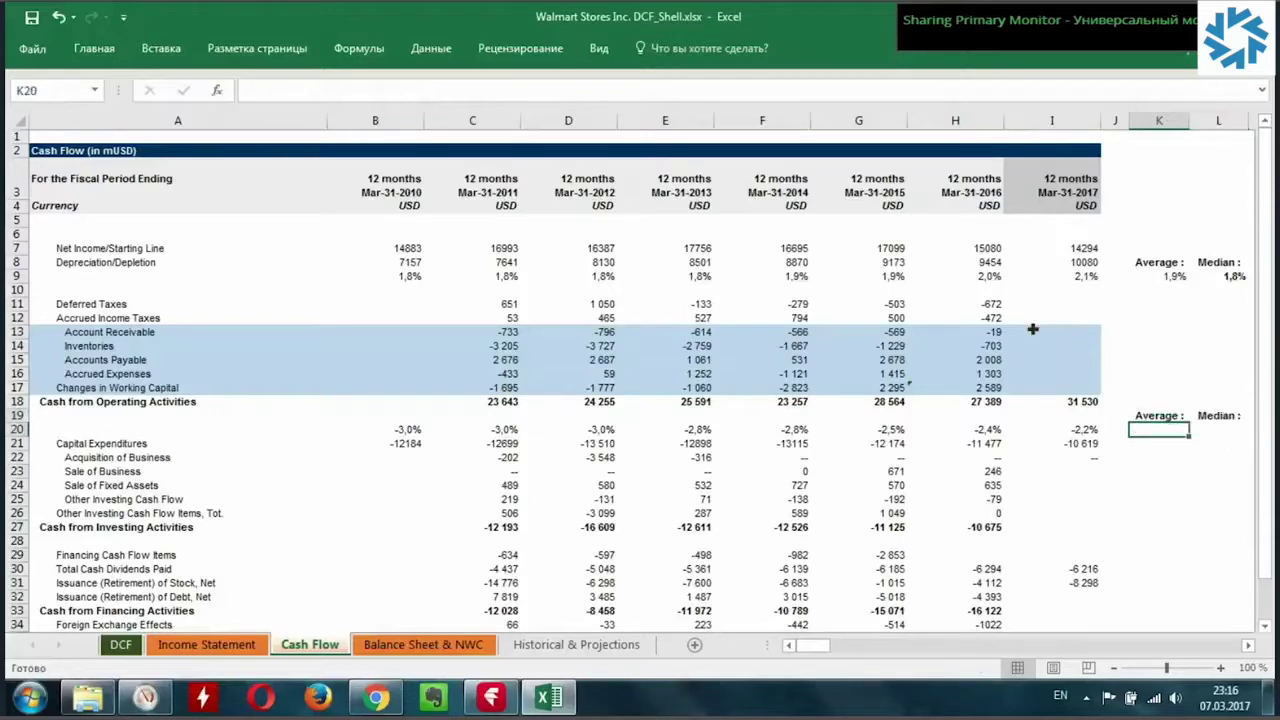
- Copy the K9:L9 average and median formulas to K20:L20 for the capex ratios
key(Up)
key(Up)
key(Up)
key(Up)
key(Up)
key(Up)
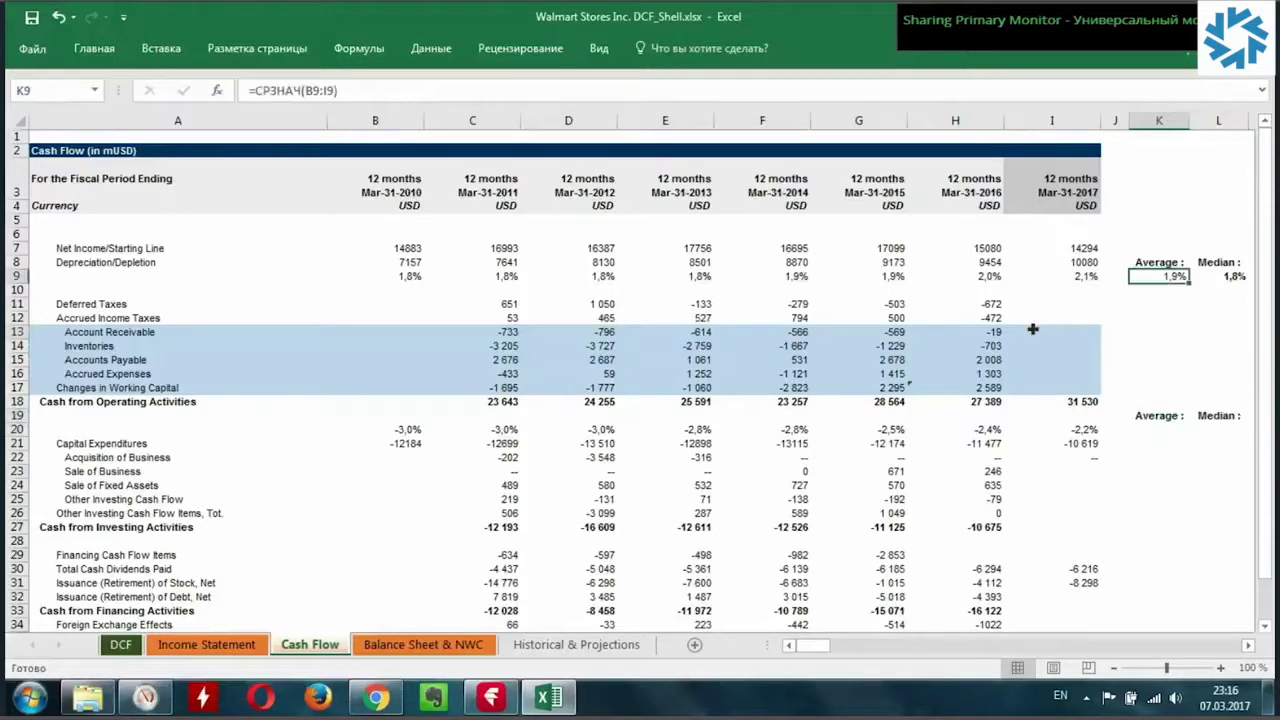
key(shift+Right)
key(ctrl+c)
key(Down)
key(Down)
key(Down)
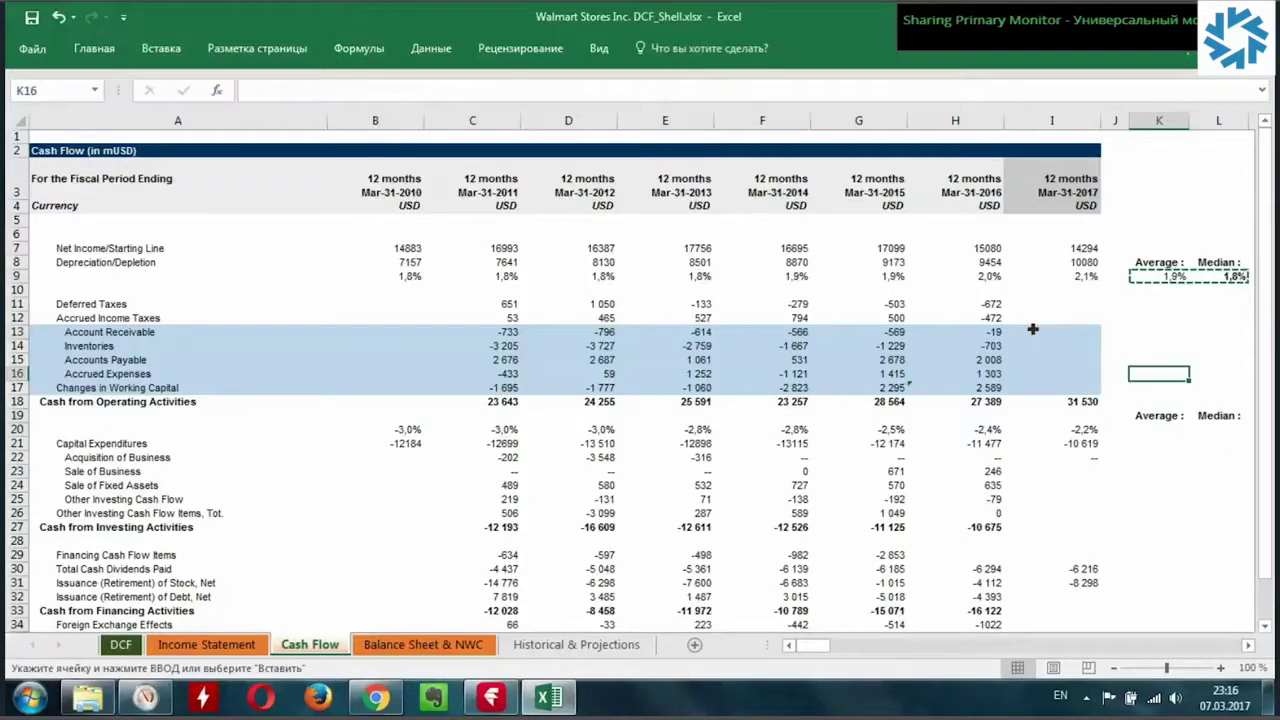
key(Down)
key(Down)
key(Down)
key(ctrl+v)
key(Escape)
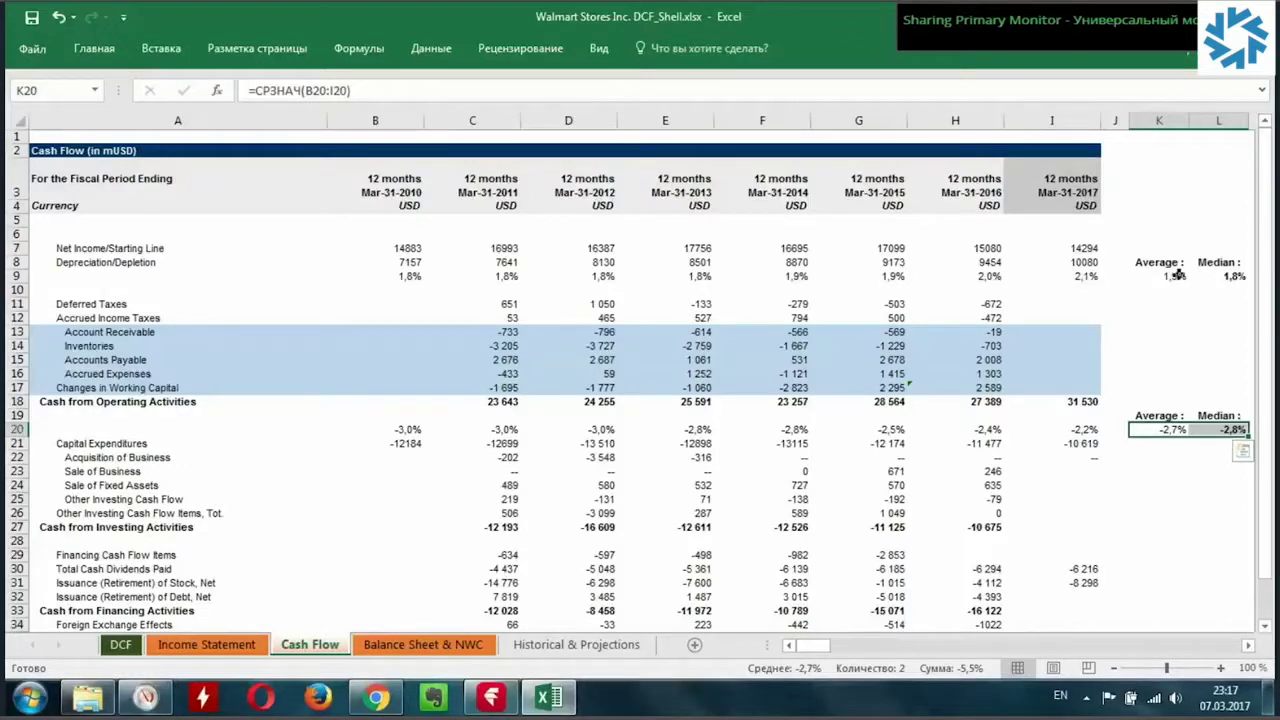
- Compare the depreciation and capex averages and medians, checking the L9 median formula
drag(1178, 274, 1220, 276)
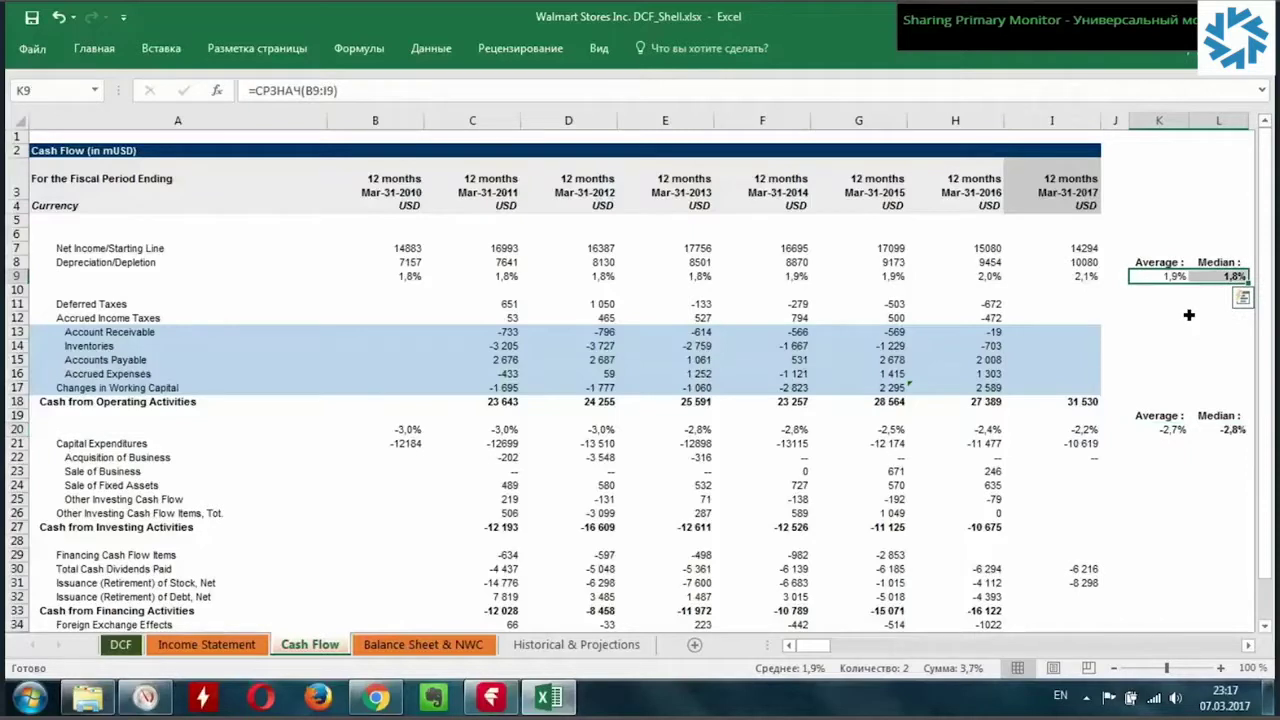
click(1220, 275)
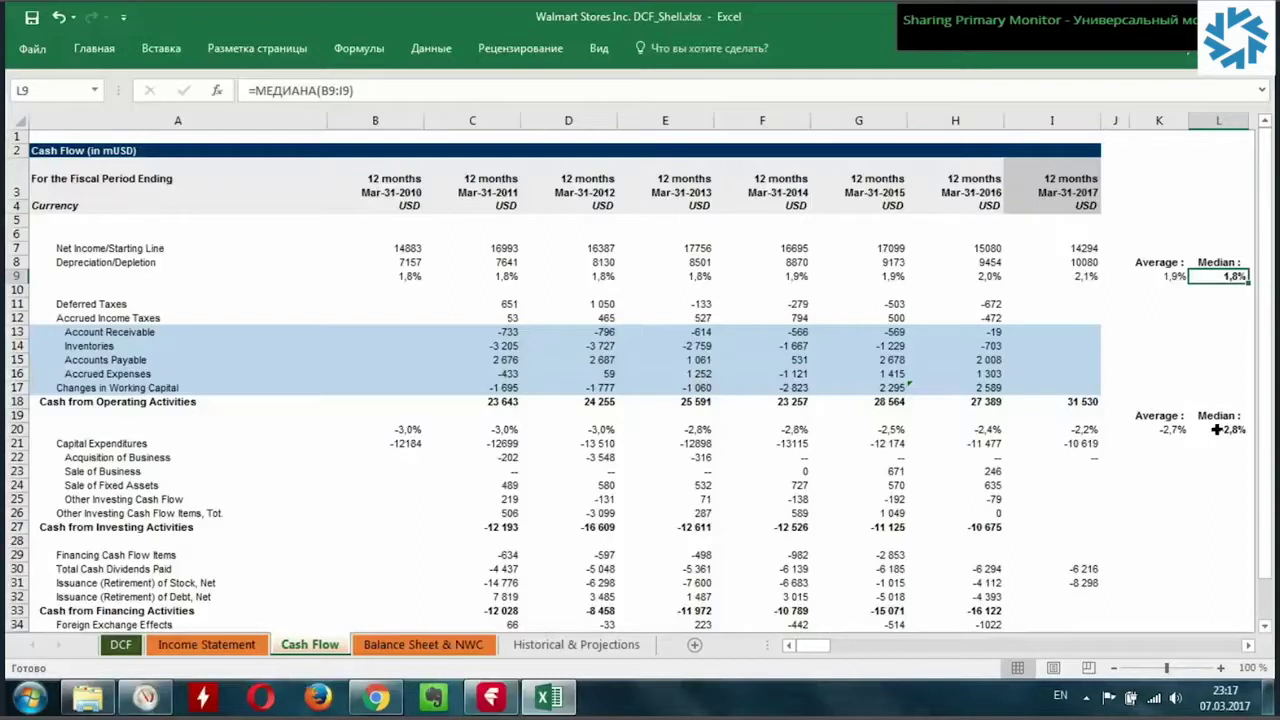
drag(1216, 429, 1160, 429)
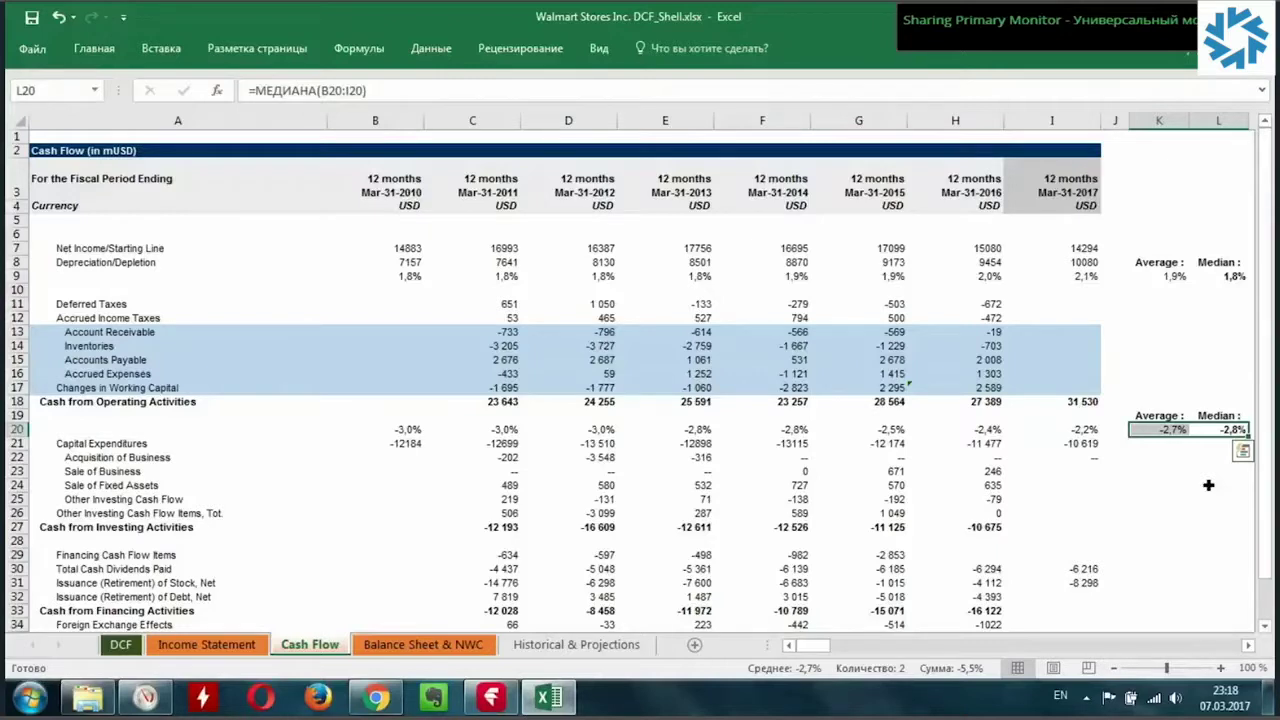
- Link the DCF 2012A–2017A Depreciation and Amortization row to Cash Flow row 8
click(120, 644)
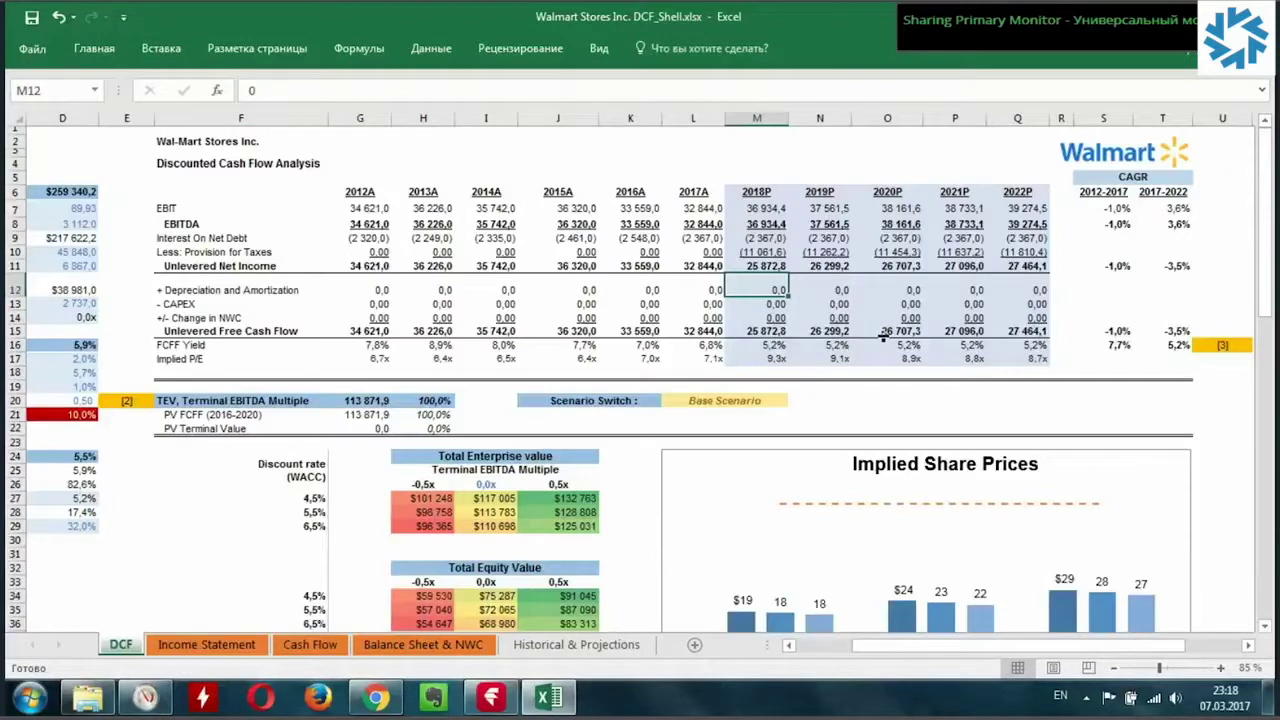
key(Left)
key(Left)
key(Left)
key(Left)
text(=)
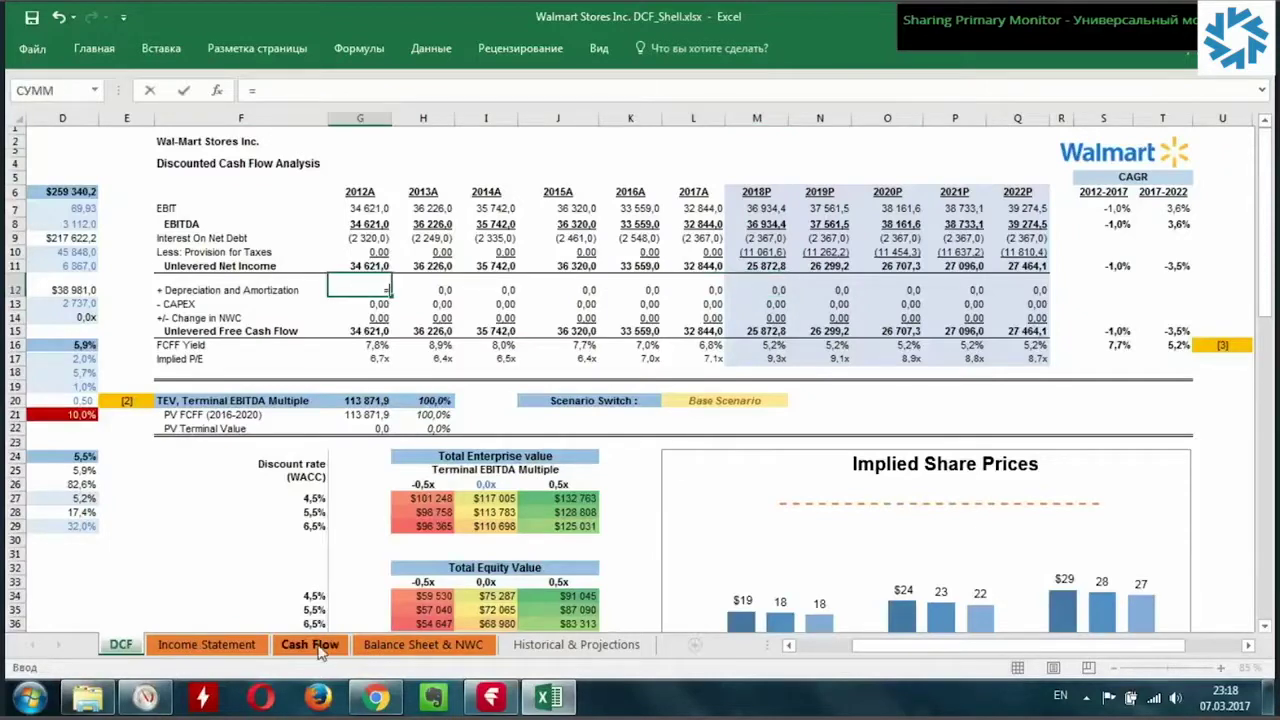
click(310, 645)
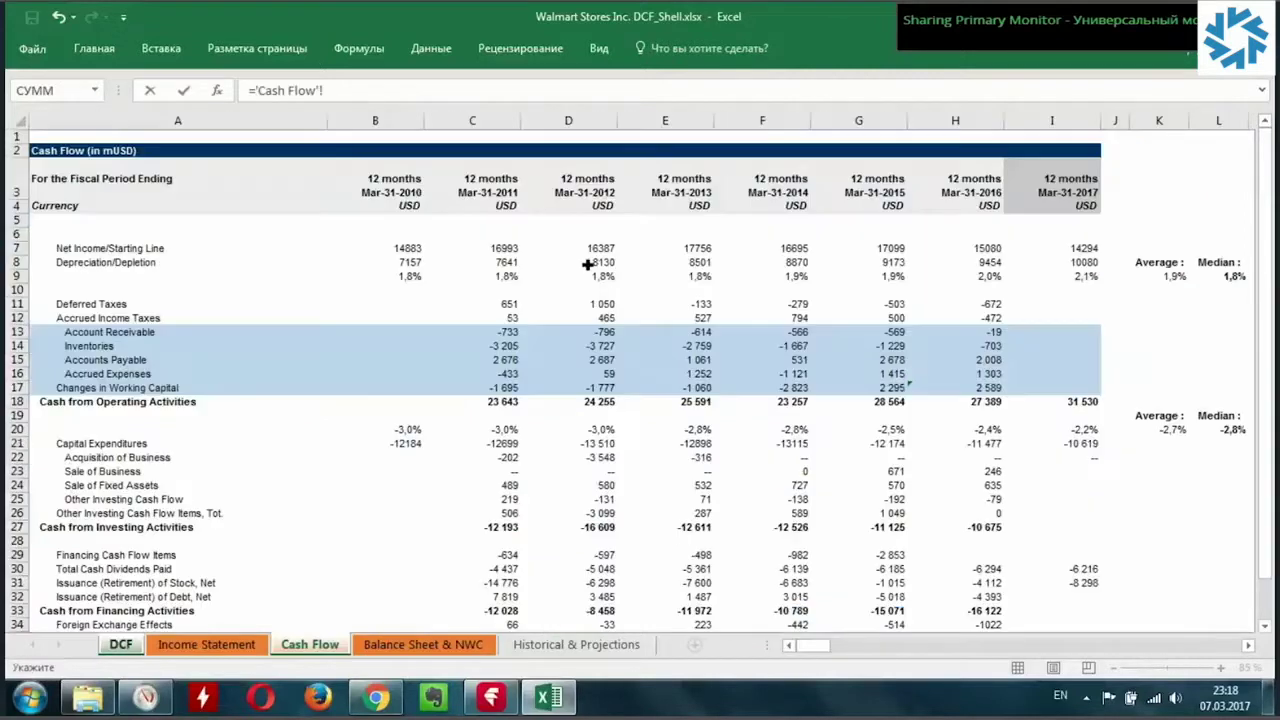
click(588, 263)
key(Return)
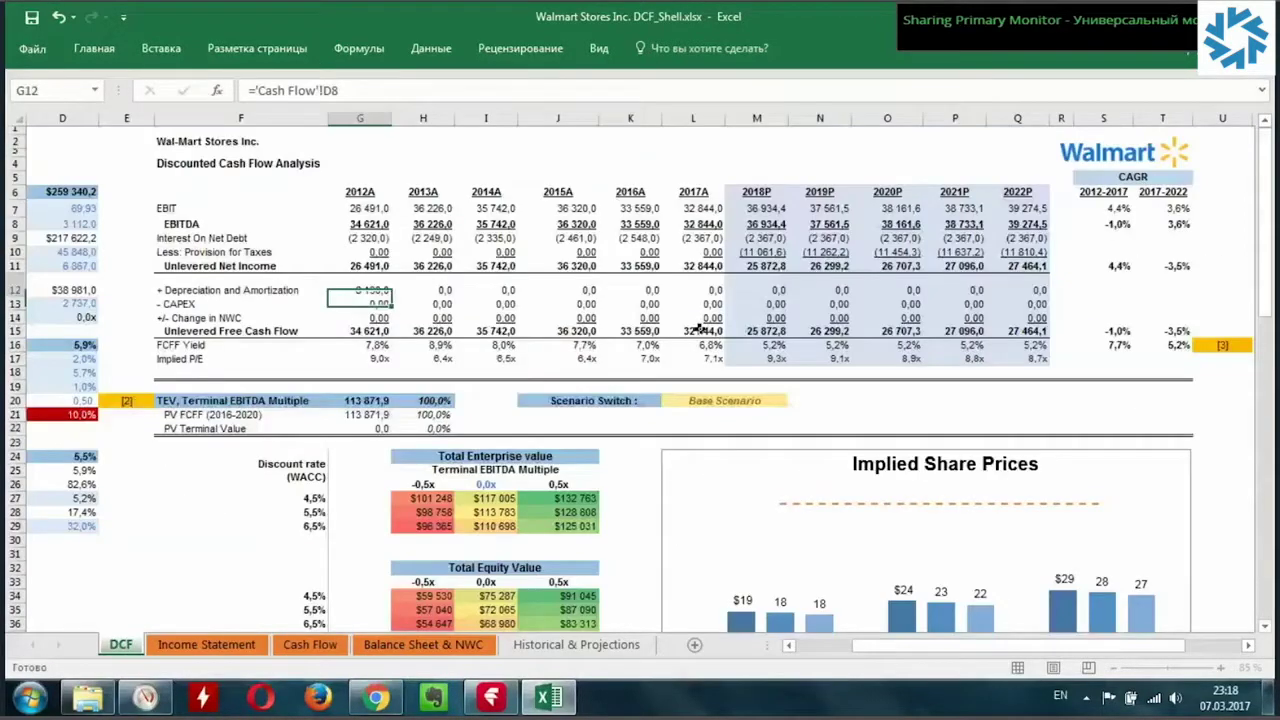
key(shift+Right)
key(shift+Right)
key(shift+Right)
key(shift+Right)
key(ctrl+v)
- Link the 2012A–2017A CAPEX row to Cash Flow row 21, (13,510.0) to (10,619.0)
key(Down)
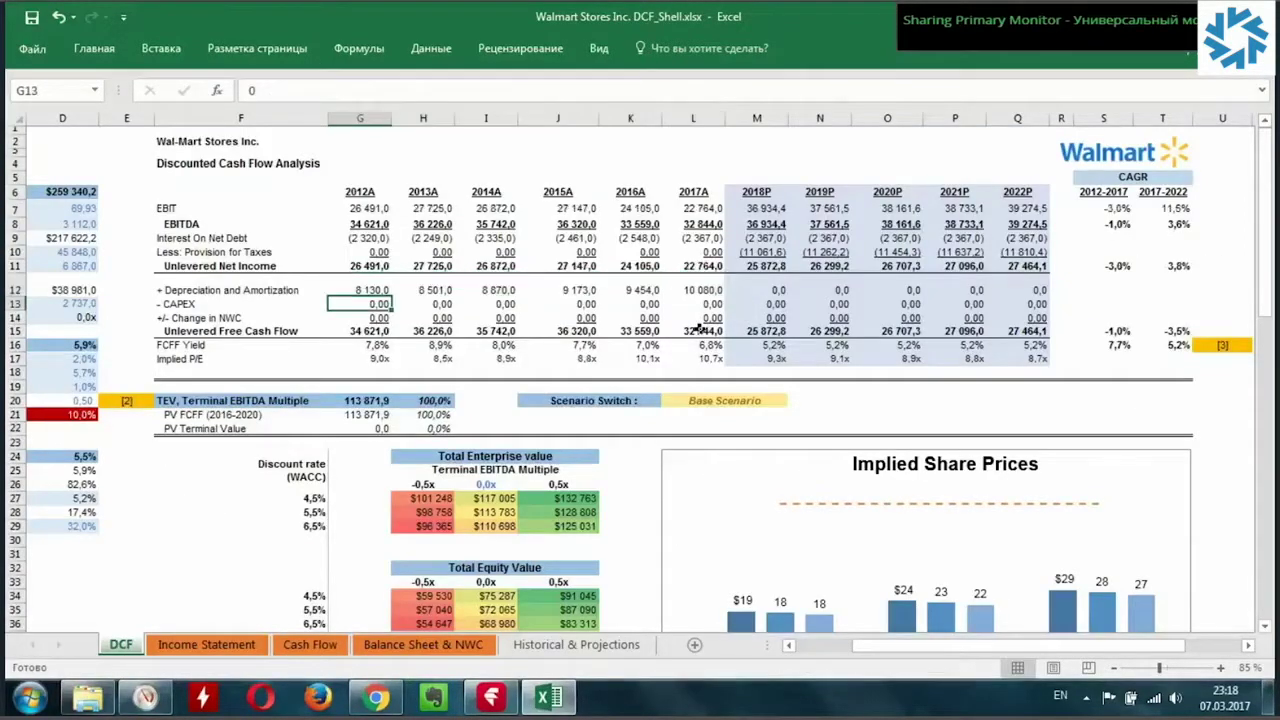
text(=)
key(ctrl+Page_Down)
key(ctrl+Page_Down)
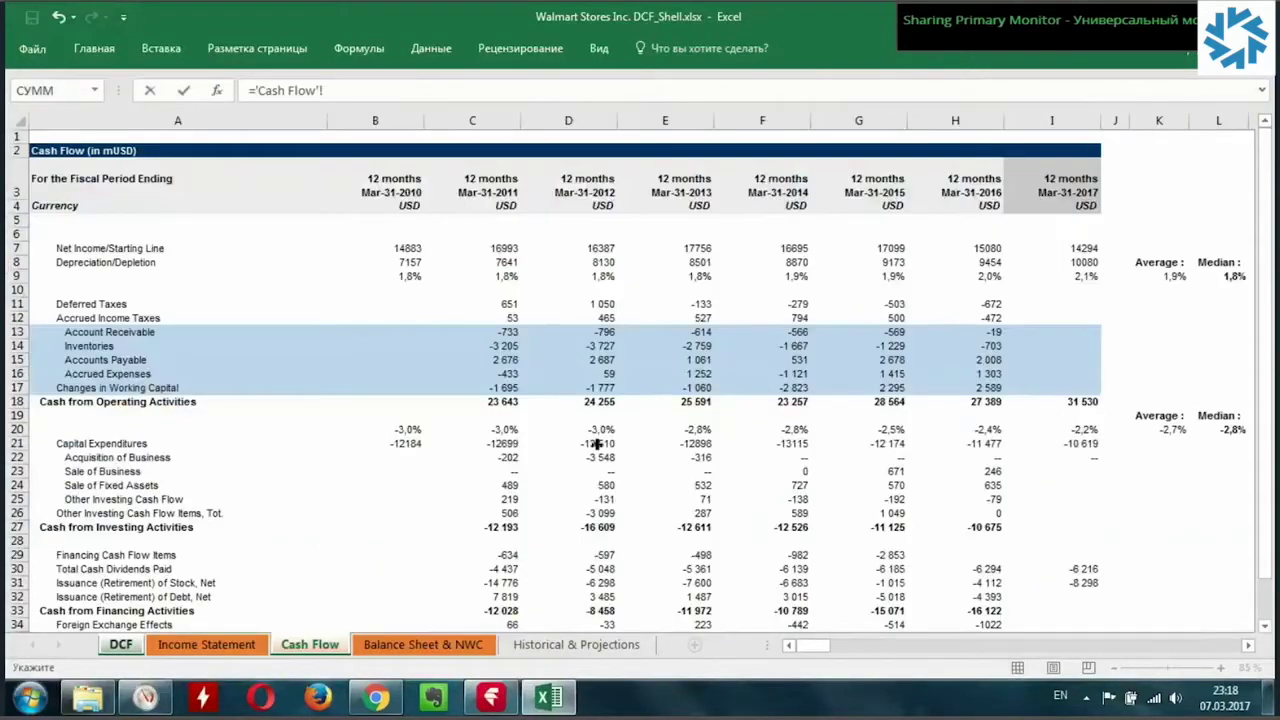
click(597, 443)
key(Return)
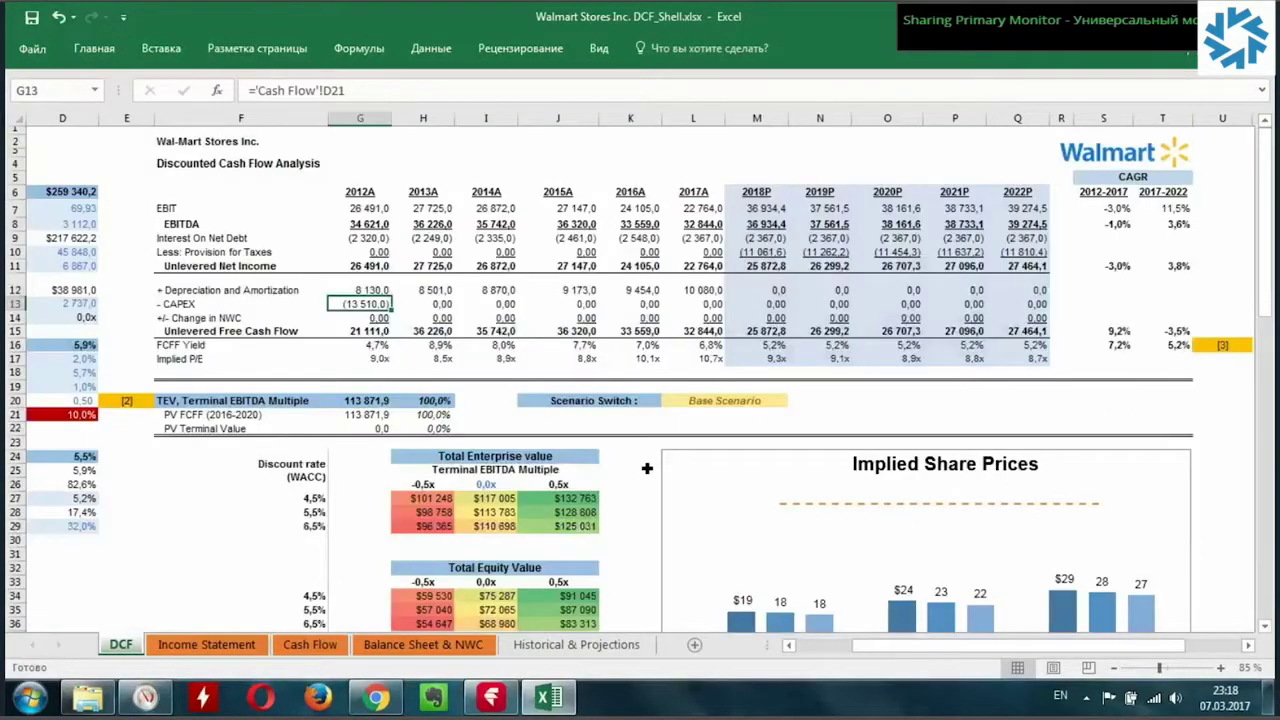
key(shift+Right)
key(shift+Right)
key(shift+Right)
key(ctrl+r)
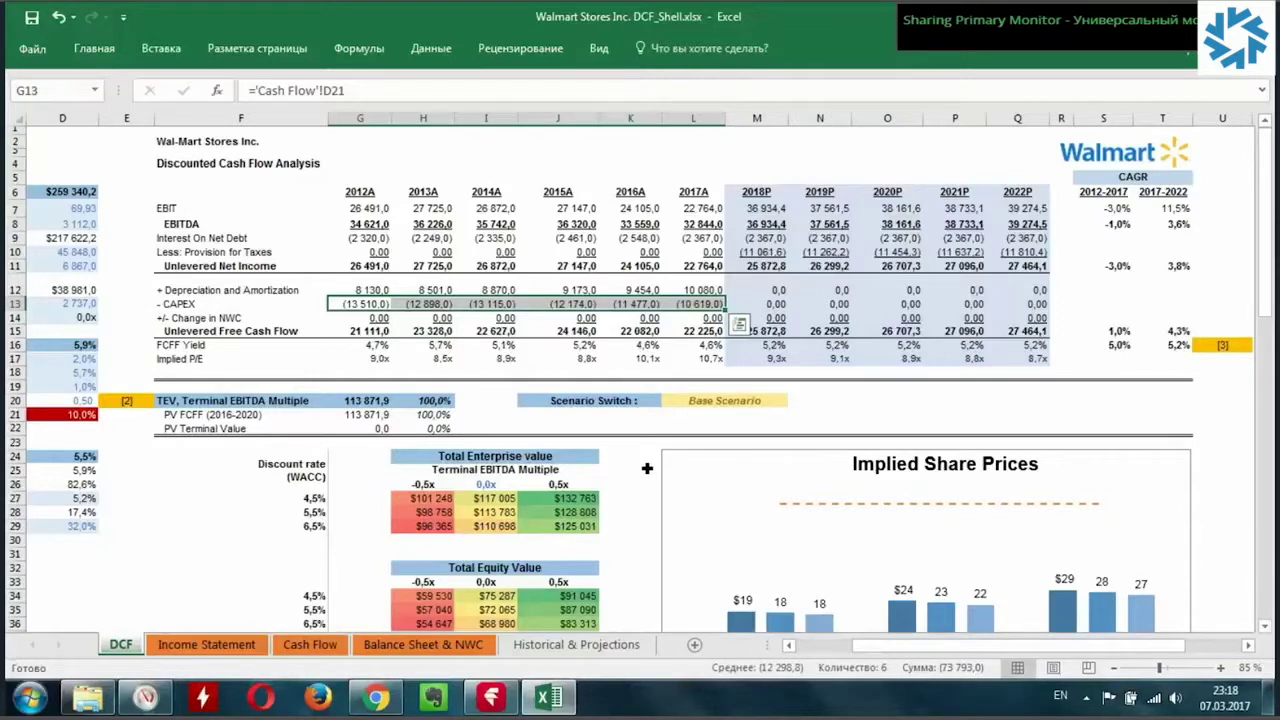
key(Down)
key(Right)
key(Right)
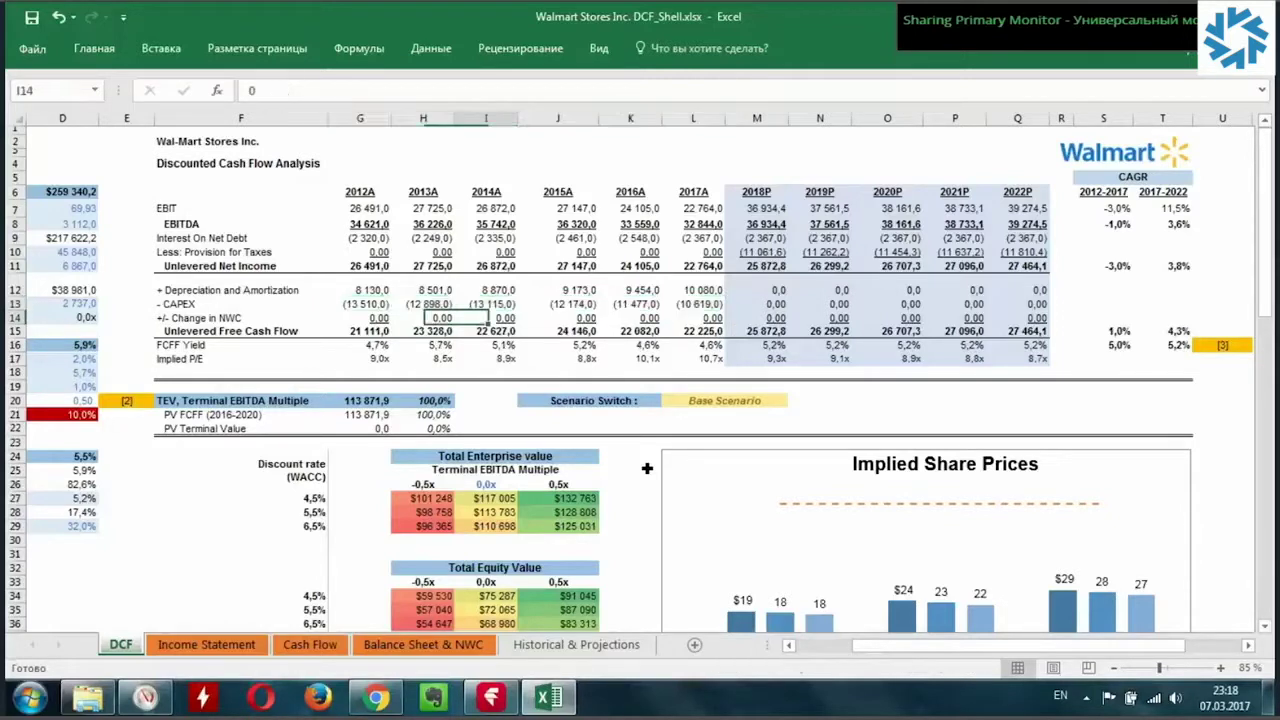
key(Right)
key(Right)
key(Right)
key(Up)
key(Up)
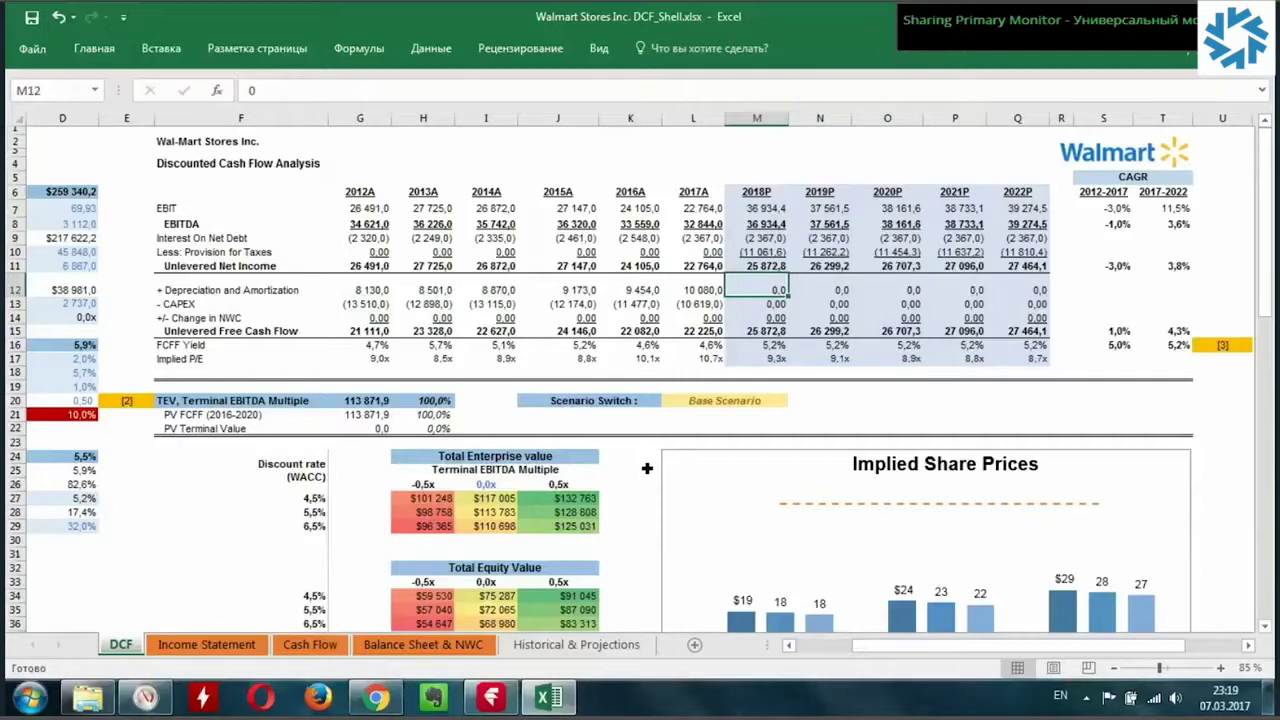
- Paste the 2018P EBITDA ВЫБОР scenario formula into the 2018P depreciation cell
key(Up)
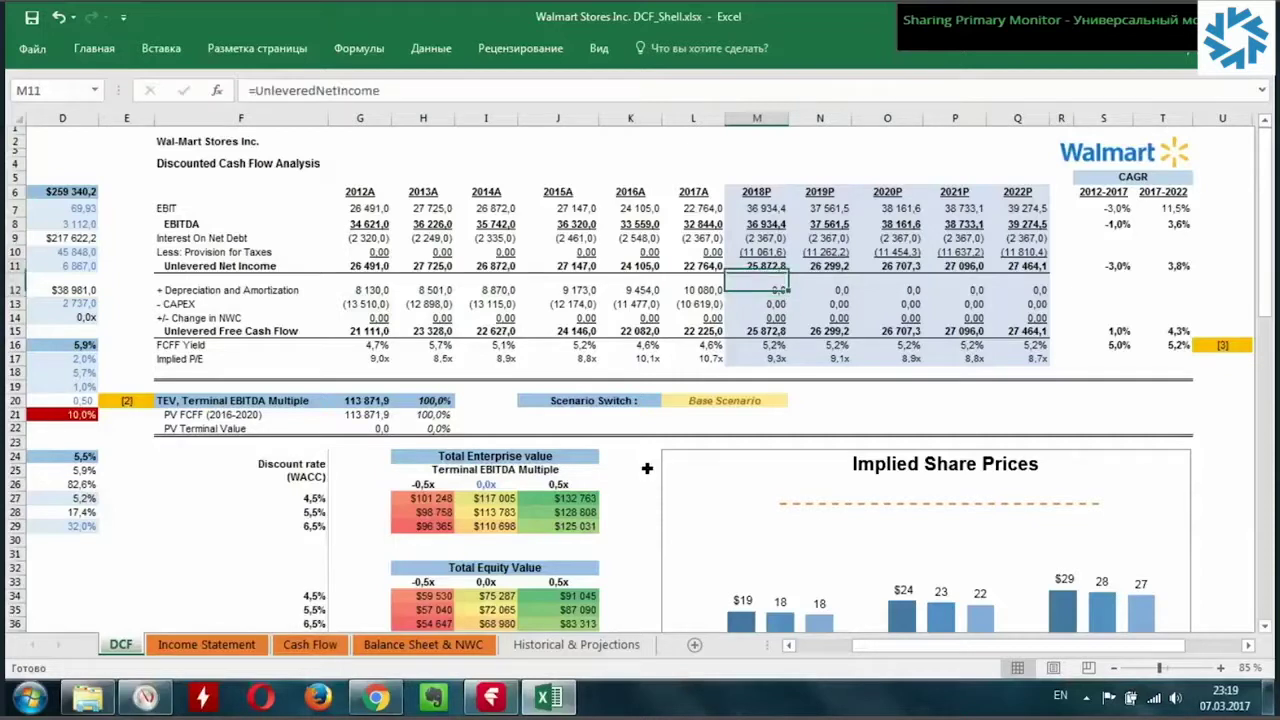
key(Up)
key(Up)
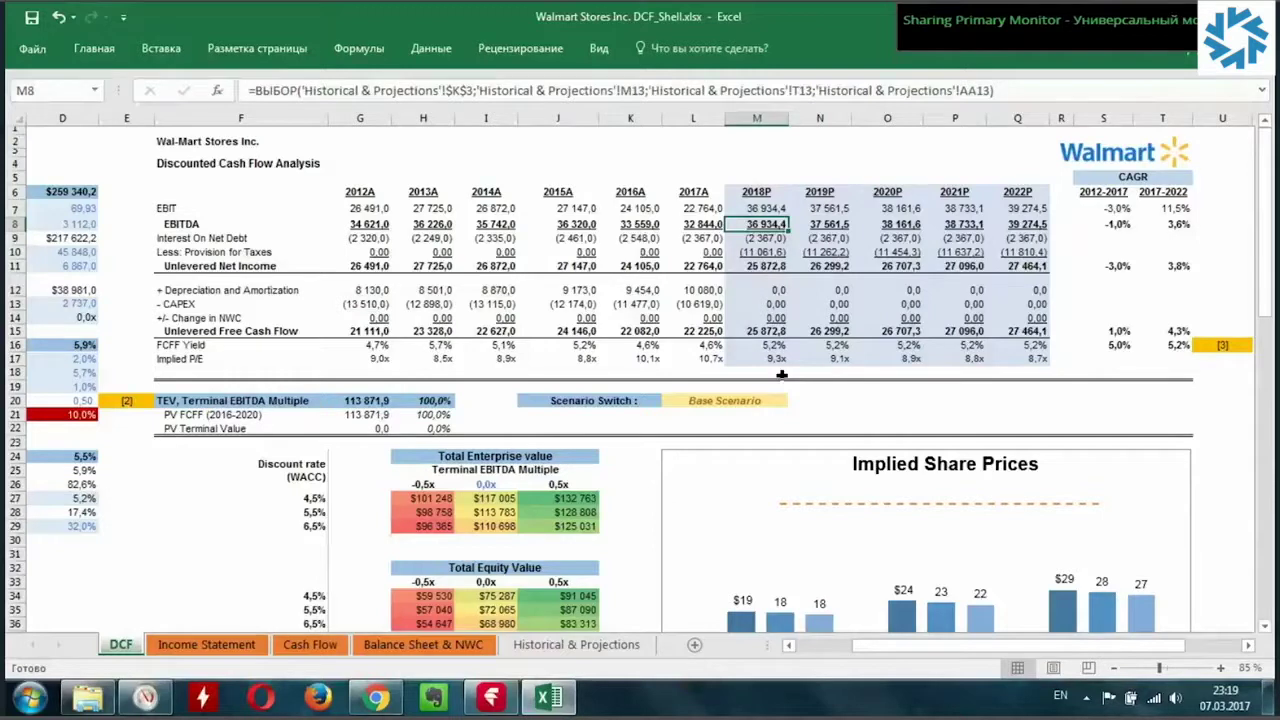
click(285, 84)
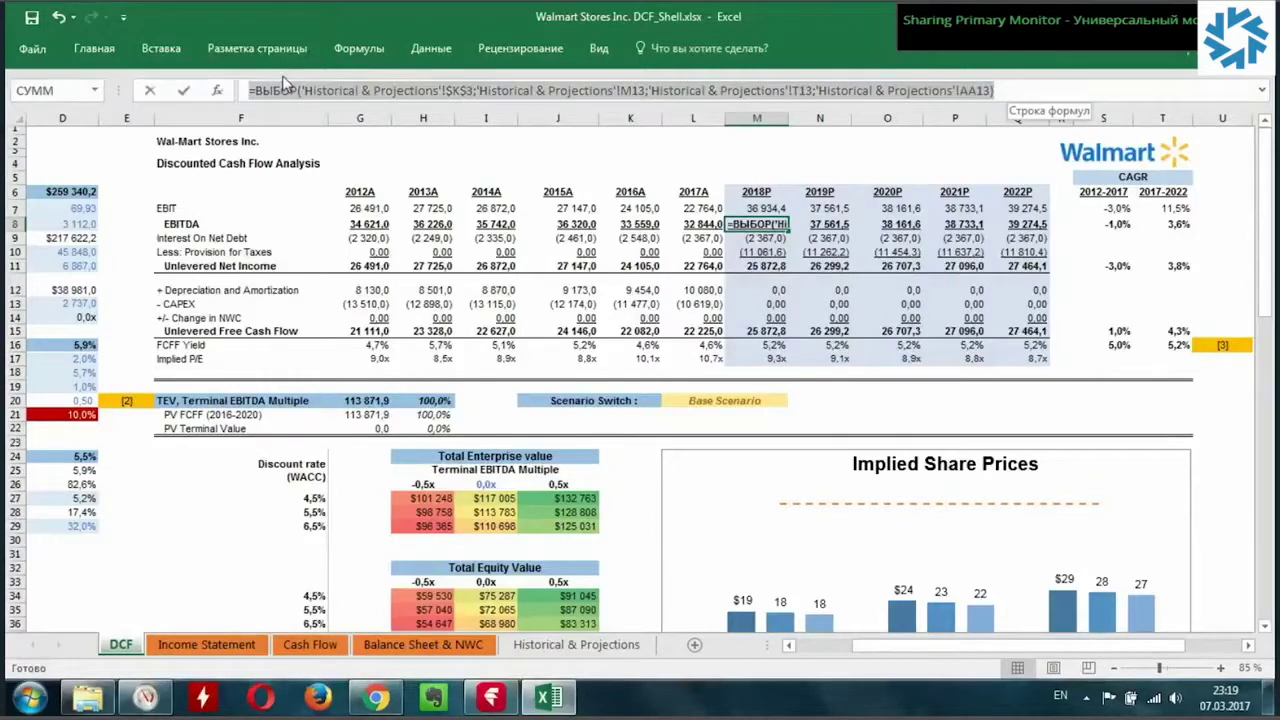
key(Return)
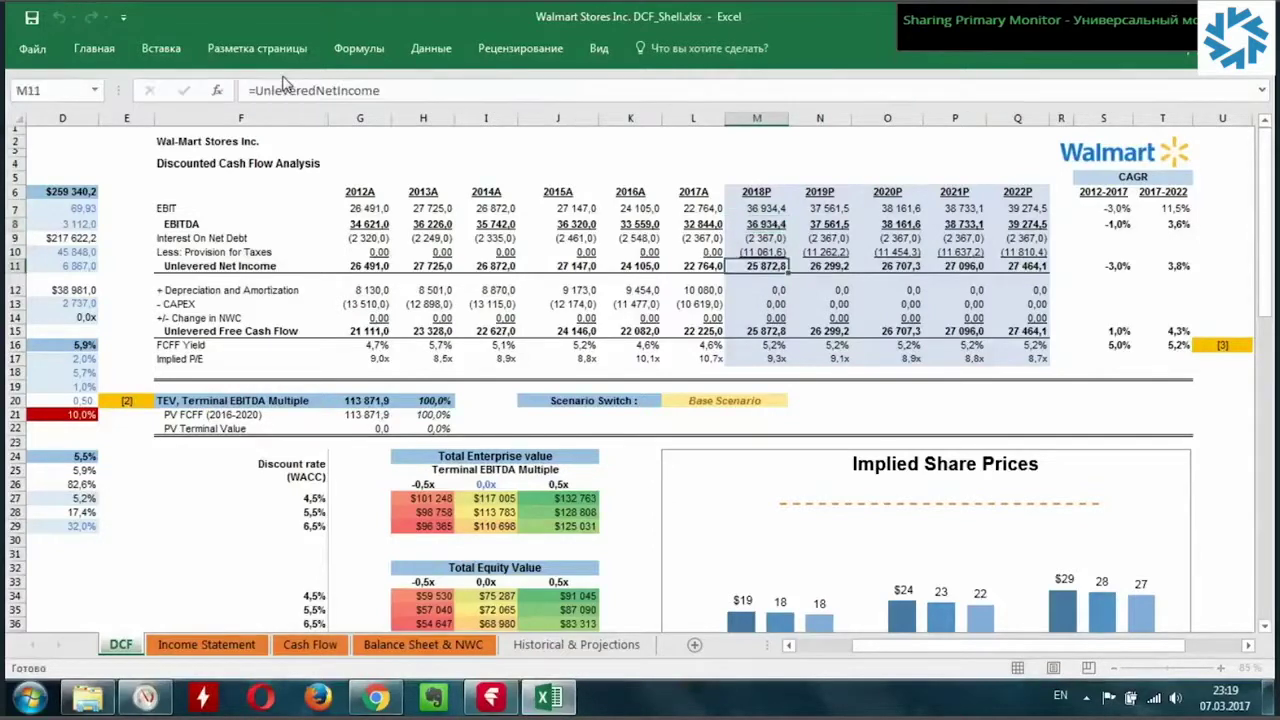
key(Down)
key(Down)
key(Down)
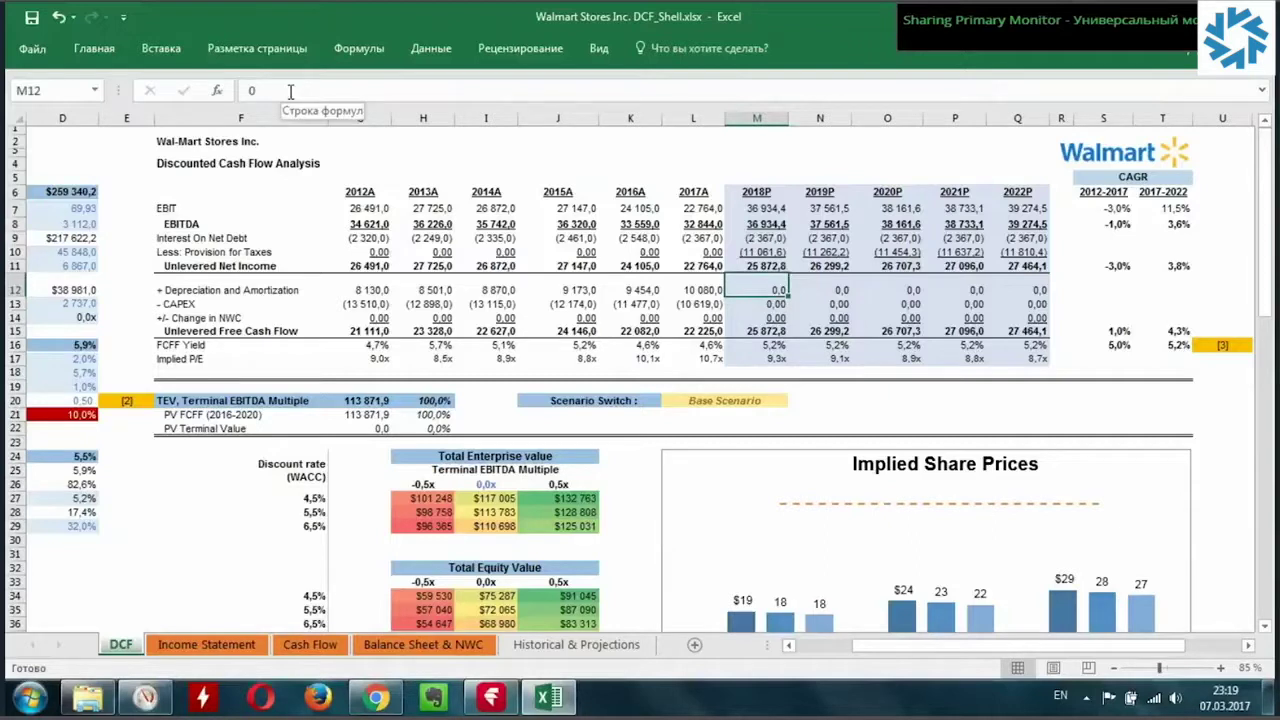
drag(290, 91, 238, 93)
text(=ВЫБОР('Historical & Projections'!$K$3;'Historical & Projections'!M13;'Historical & Projections'!T13;'Historical & Projections'!AA13))
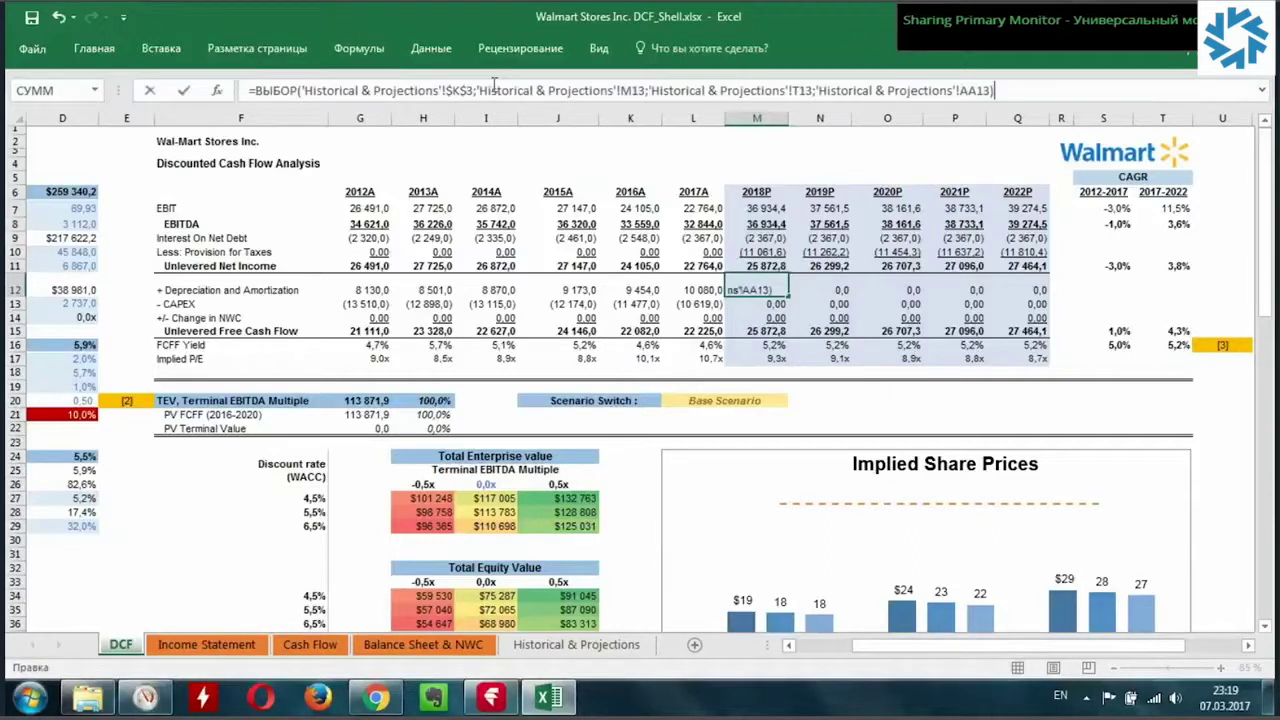
- Repoint the formula's three scenario references from row 13 to row 10
click(646, 90)
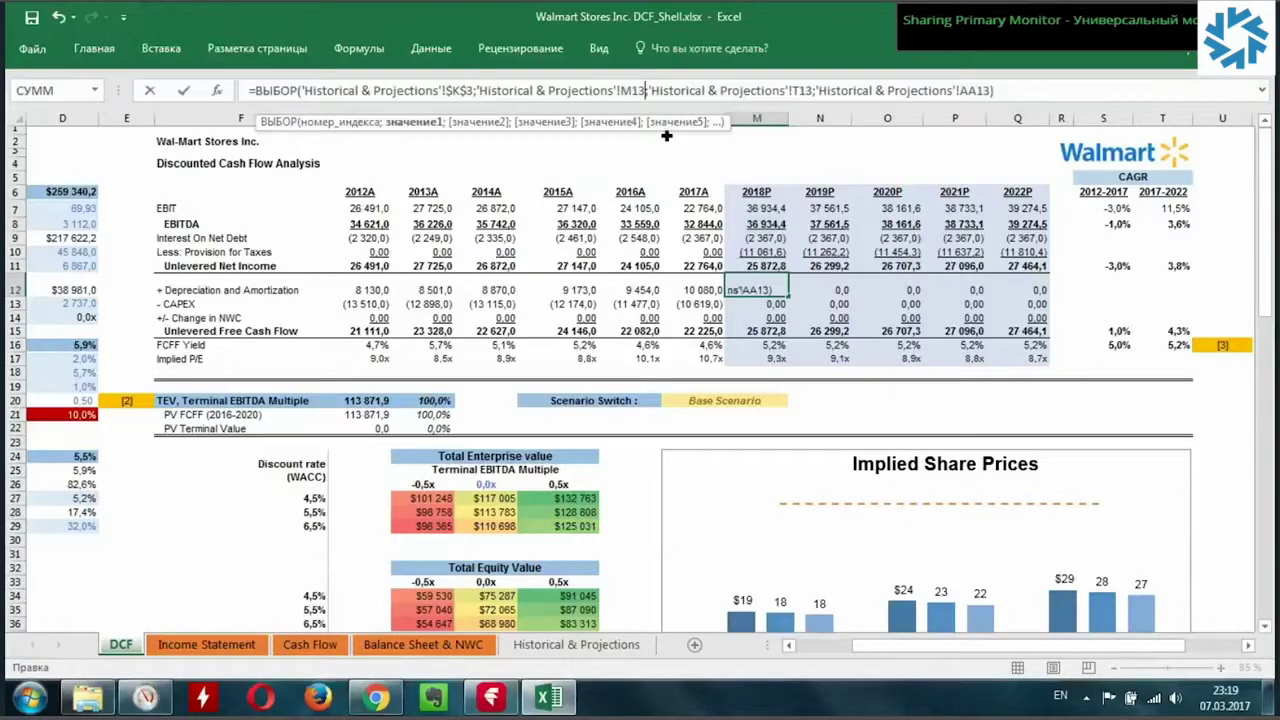
key(BackSpace)
text(0)
click(812, 90)
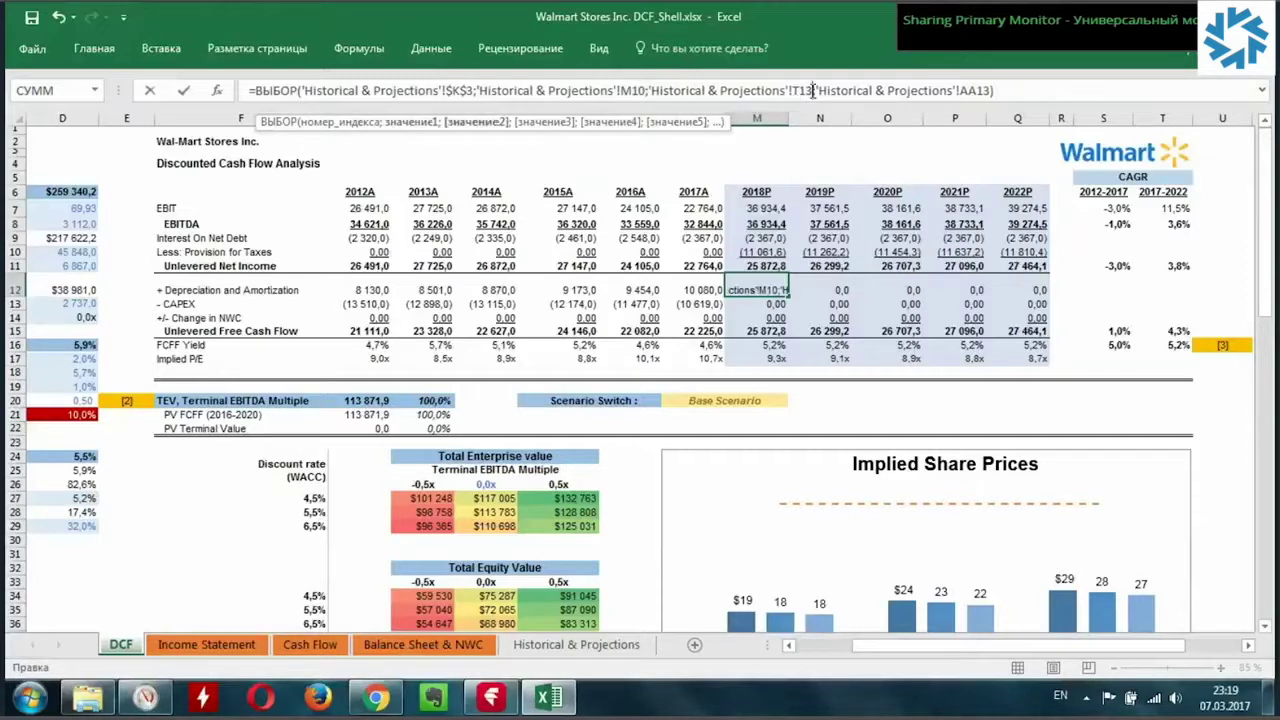
key(BackSpace)
text(0)
click(990, 90)
key(BackSpace)
text())
text(0)
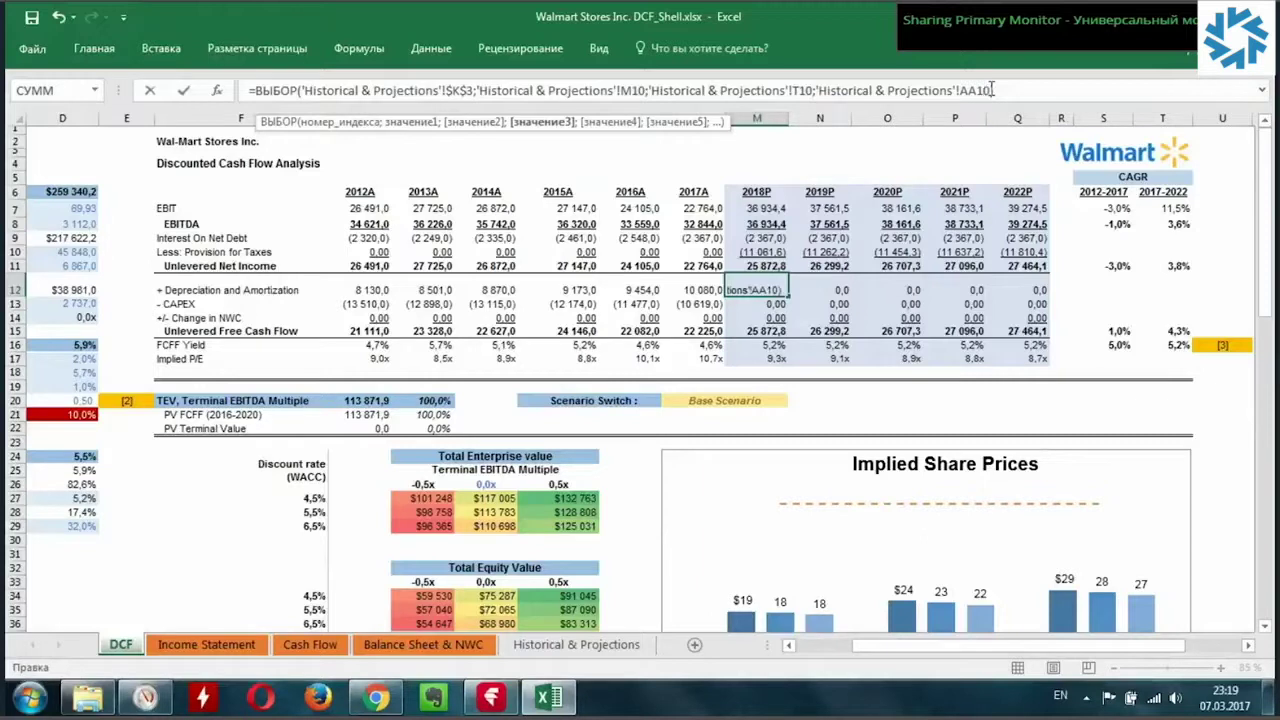
- Multiply each scenario reference by the absolute median ratio 'Cash Flow'!$L$9 and confirm
click(645, 91)
key(Left)
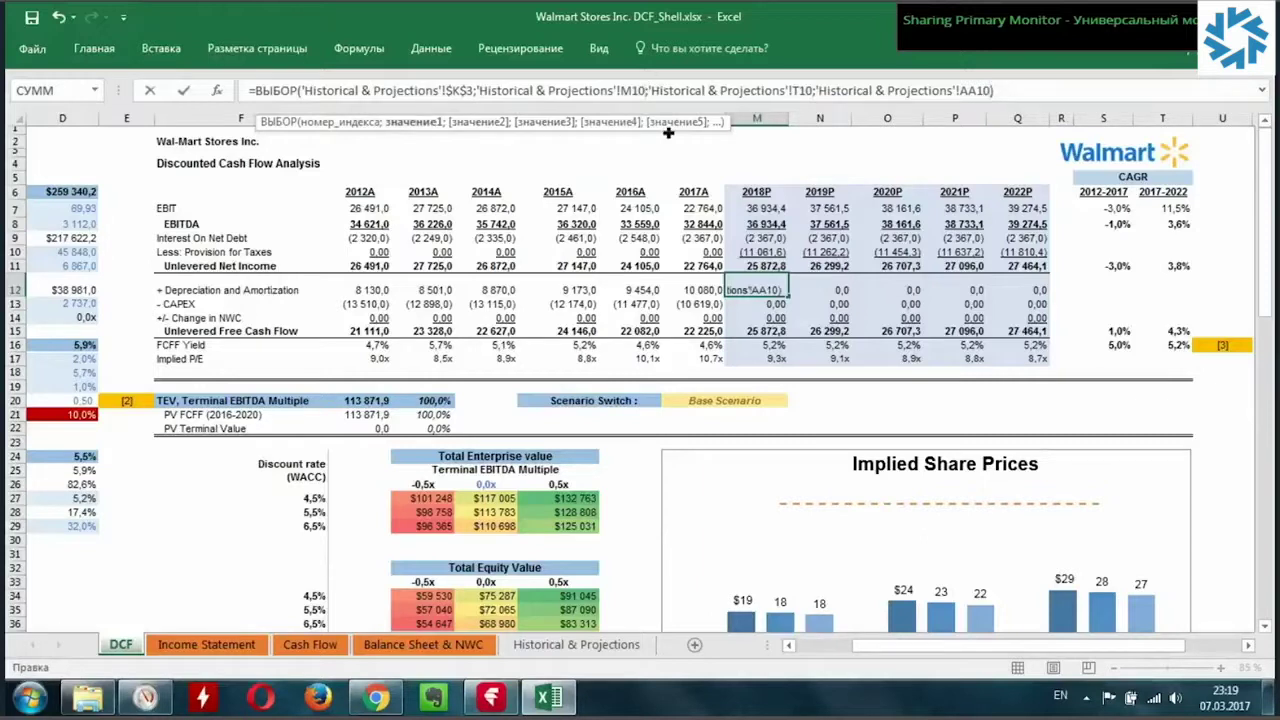
text(")
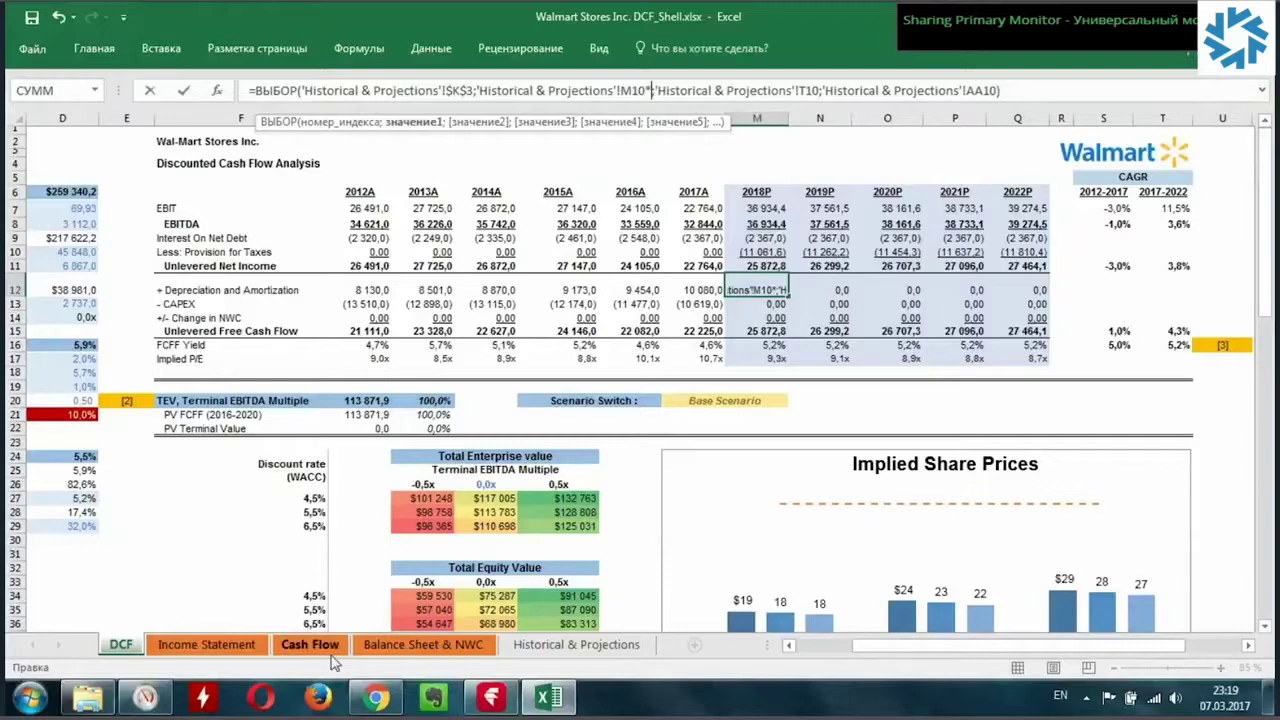
click(309, 645)
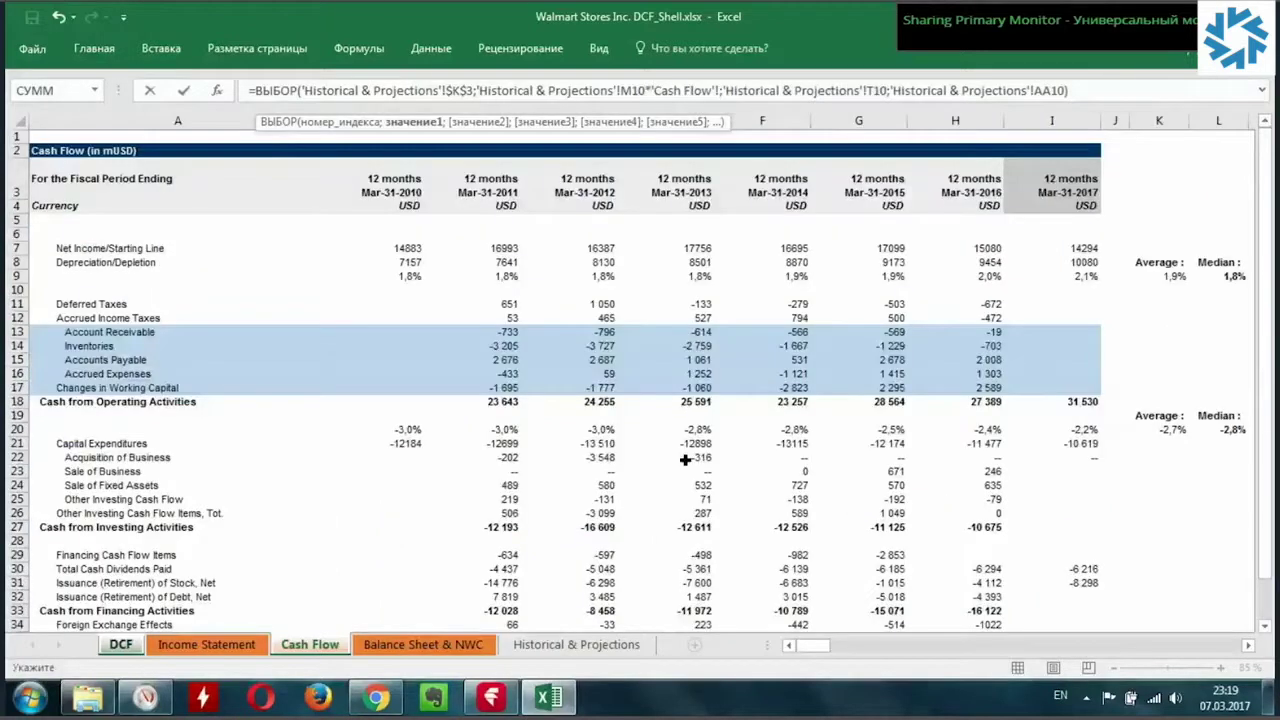
click(1225, 278)
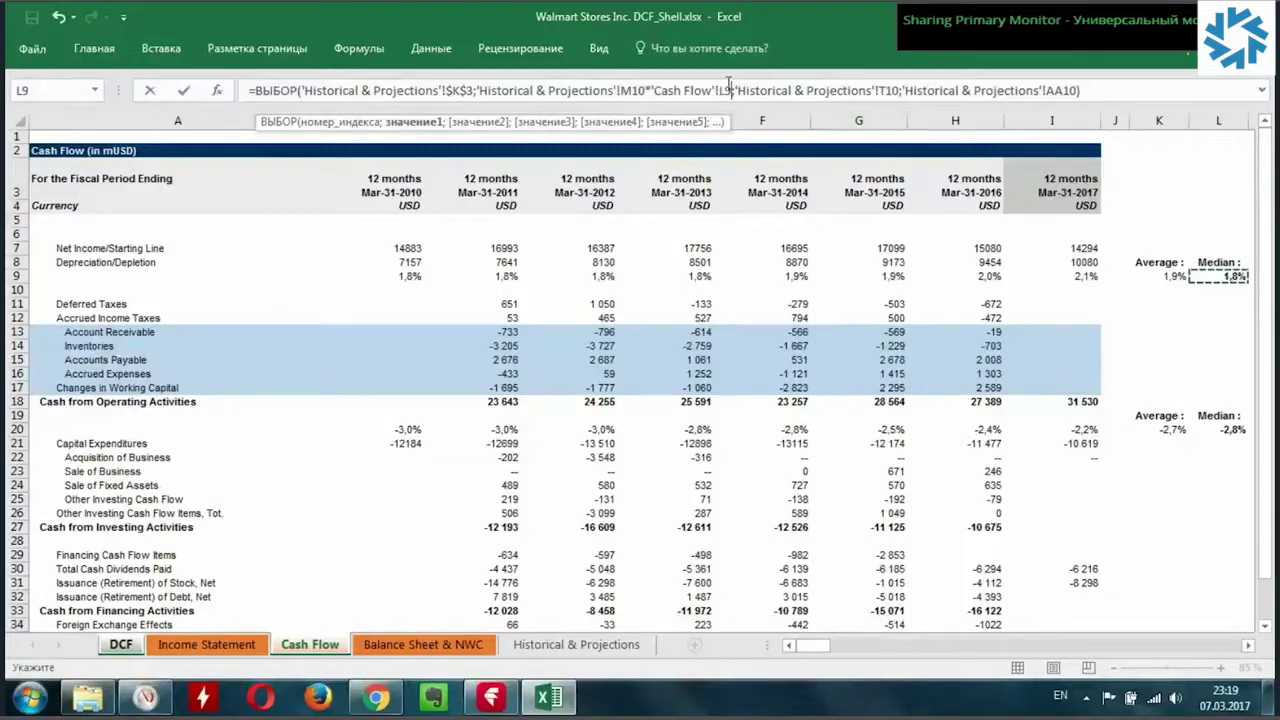
key(F4)
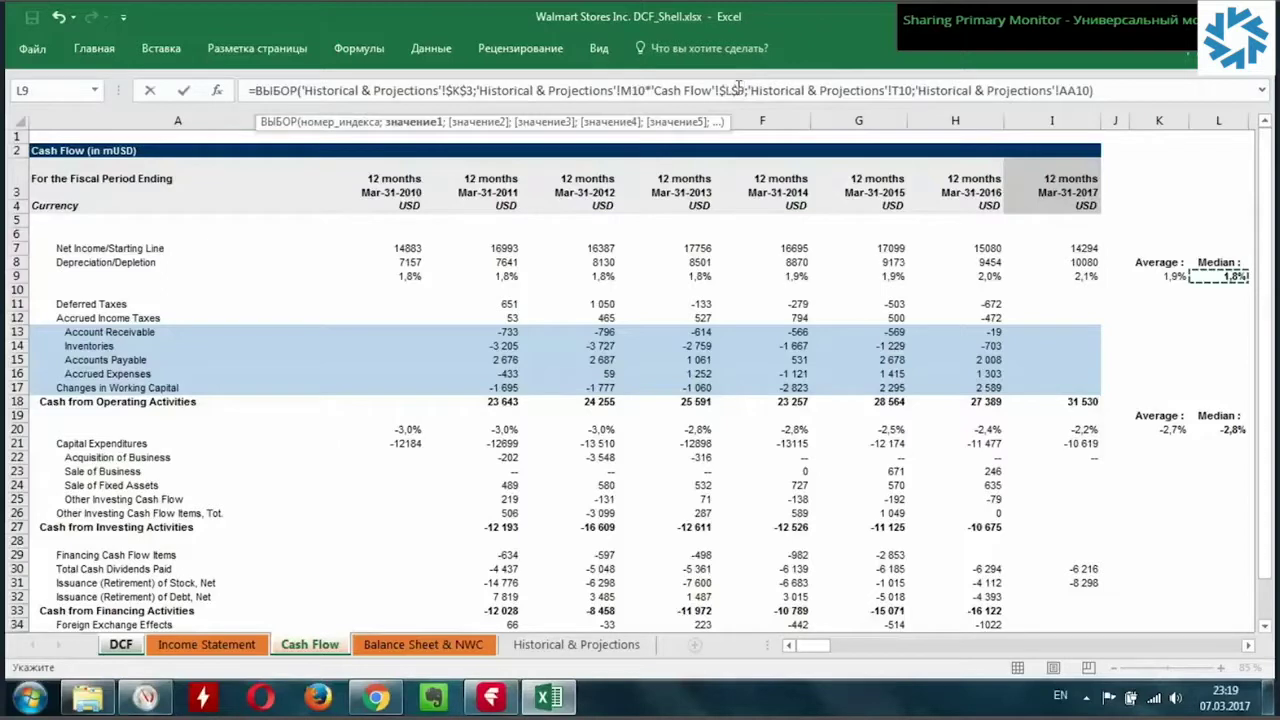
drag(744, 90, 650, 90)
key(ctrl+c)
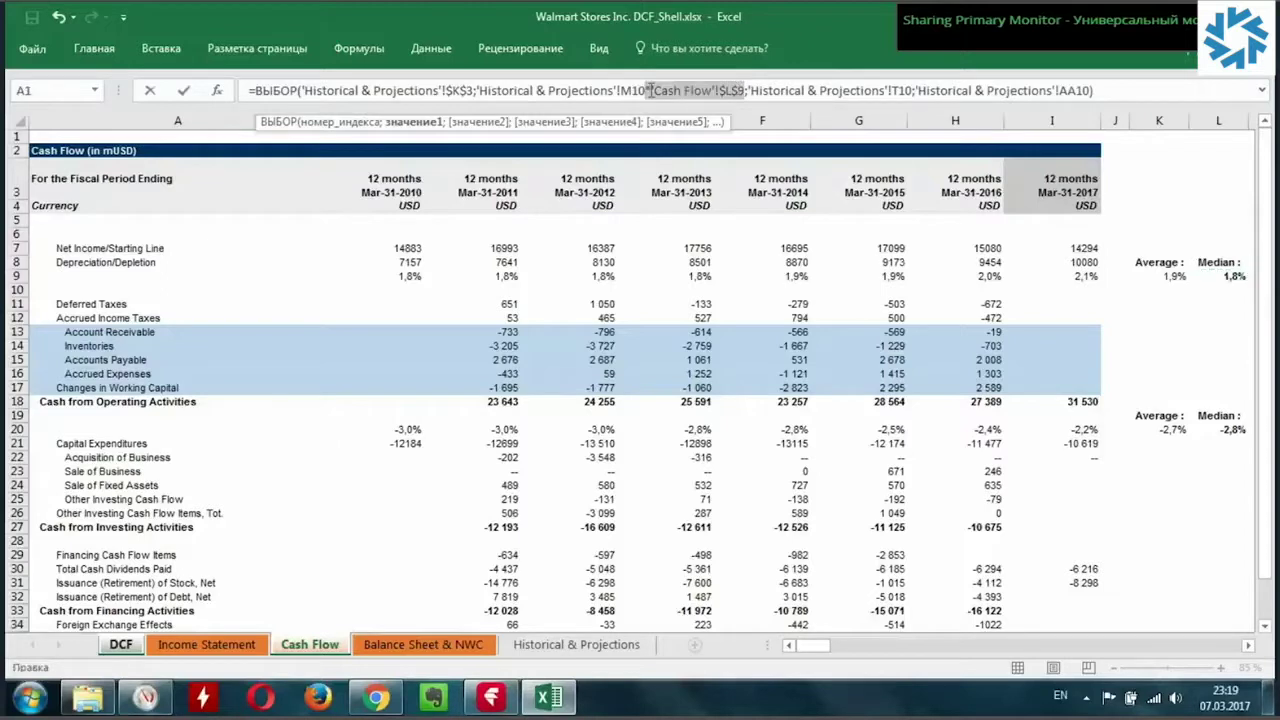
click(913, 90)
key(ctrl+v)
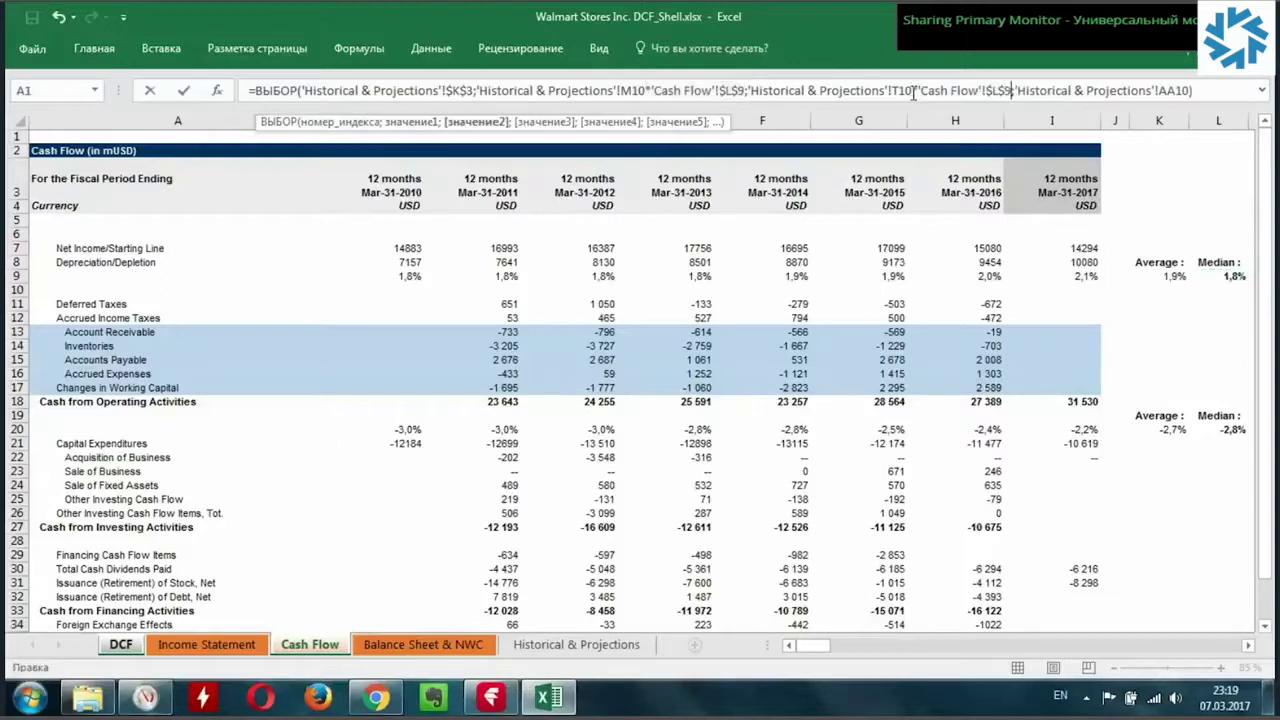
click(913, 90)
text(*)
click(1190, 90)
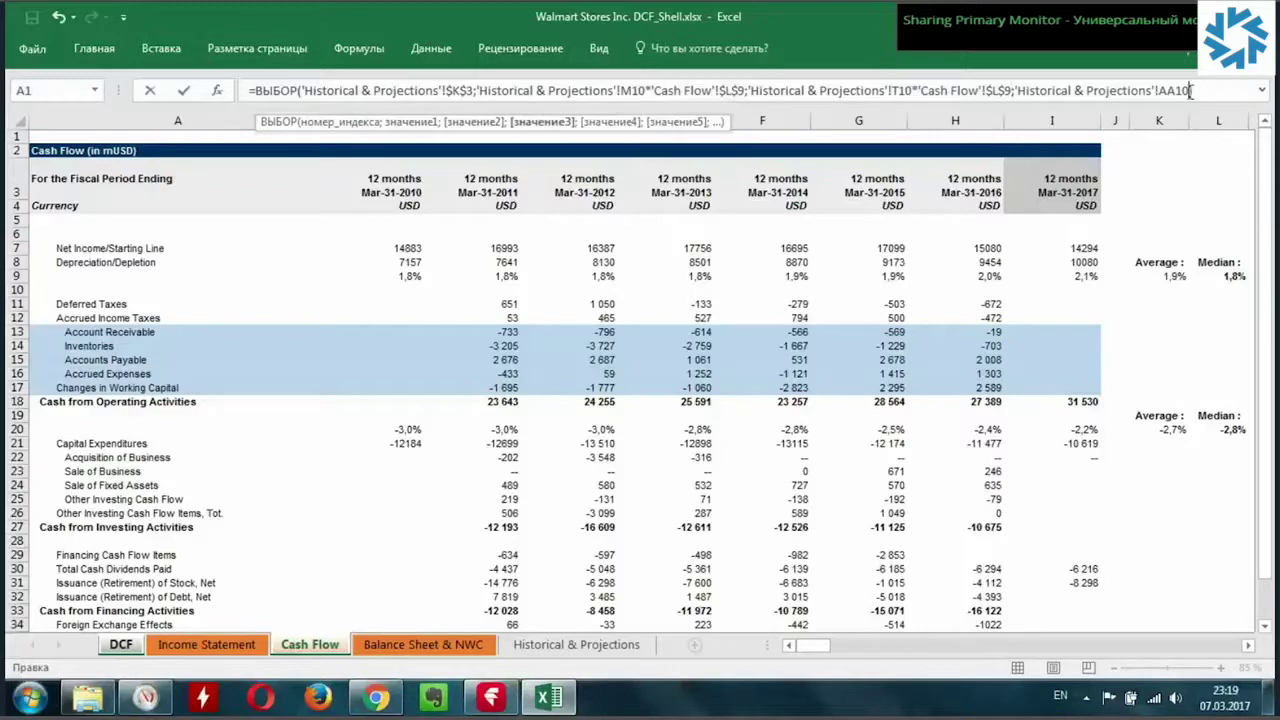
text(*)
key(ctrl+v)
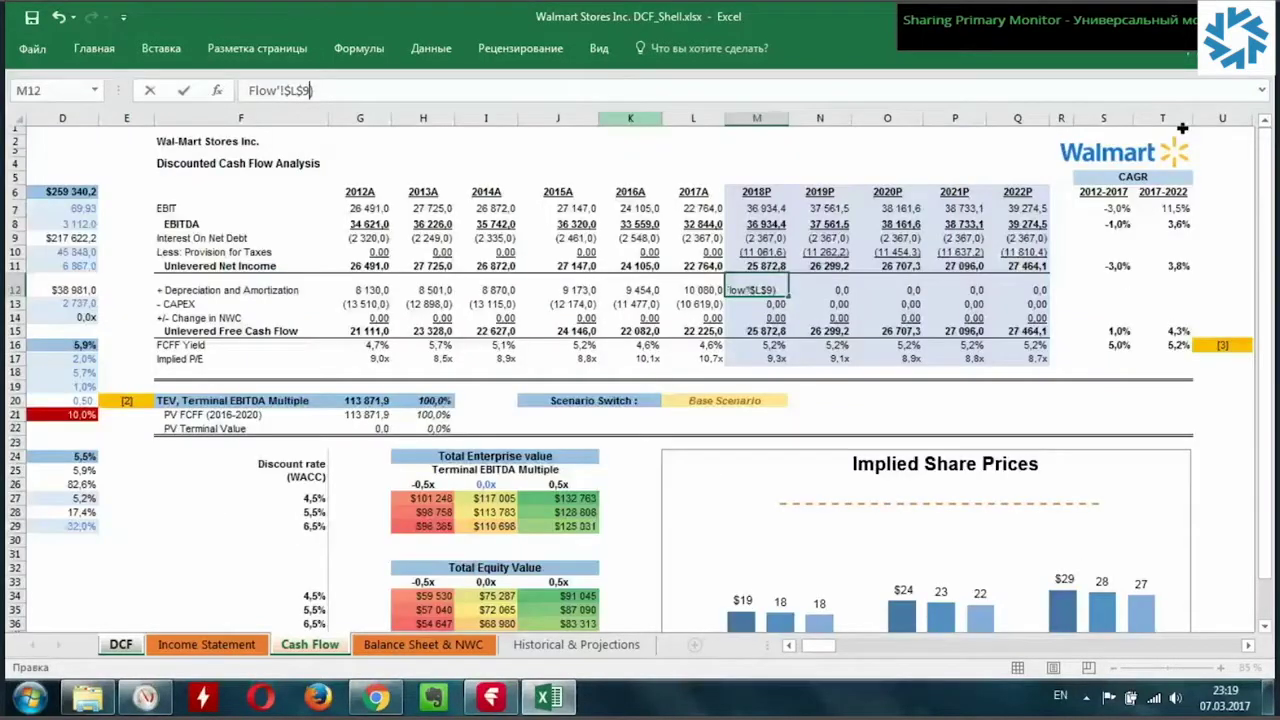
key(Return)
- Change the 2018P D&A formula's M10/T10/AA10 references to Total Revenue M7/T7/AA7
key(Up)
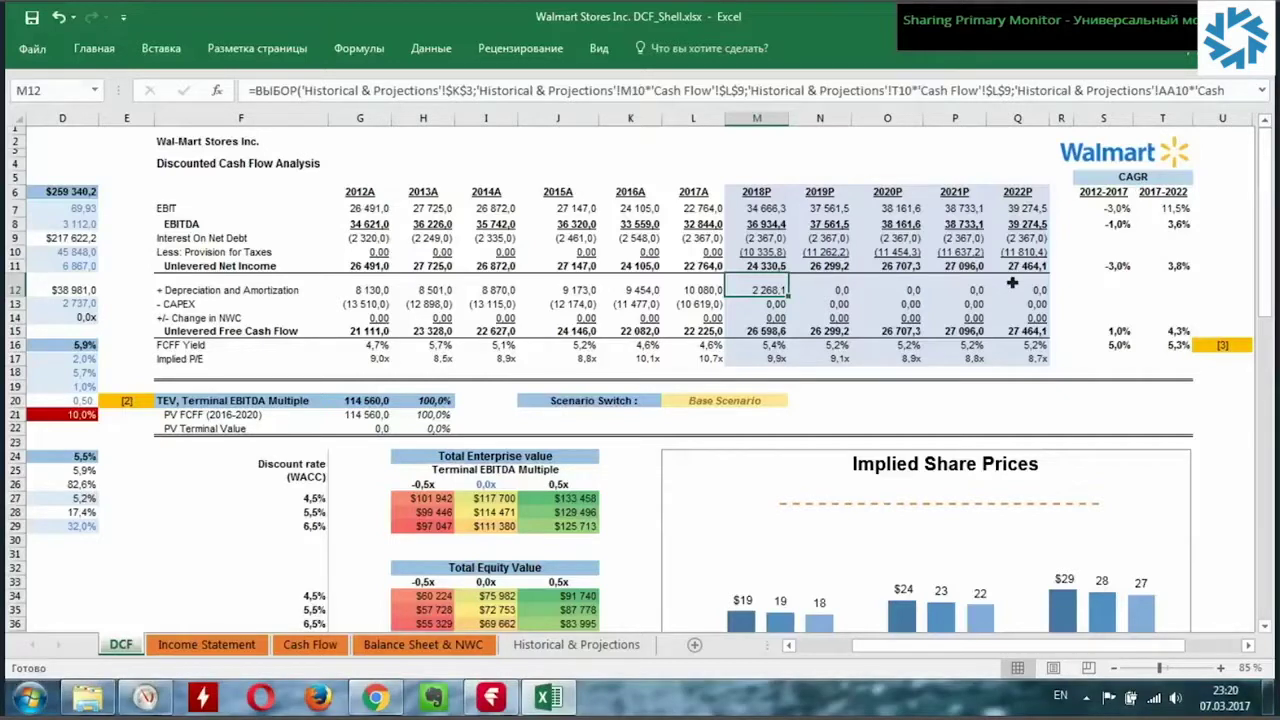
click(563, 646)
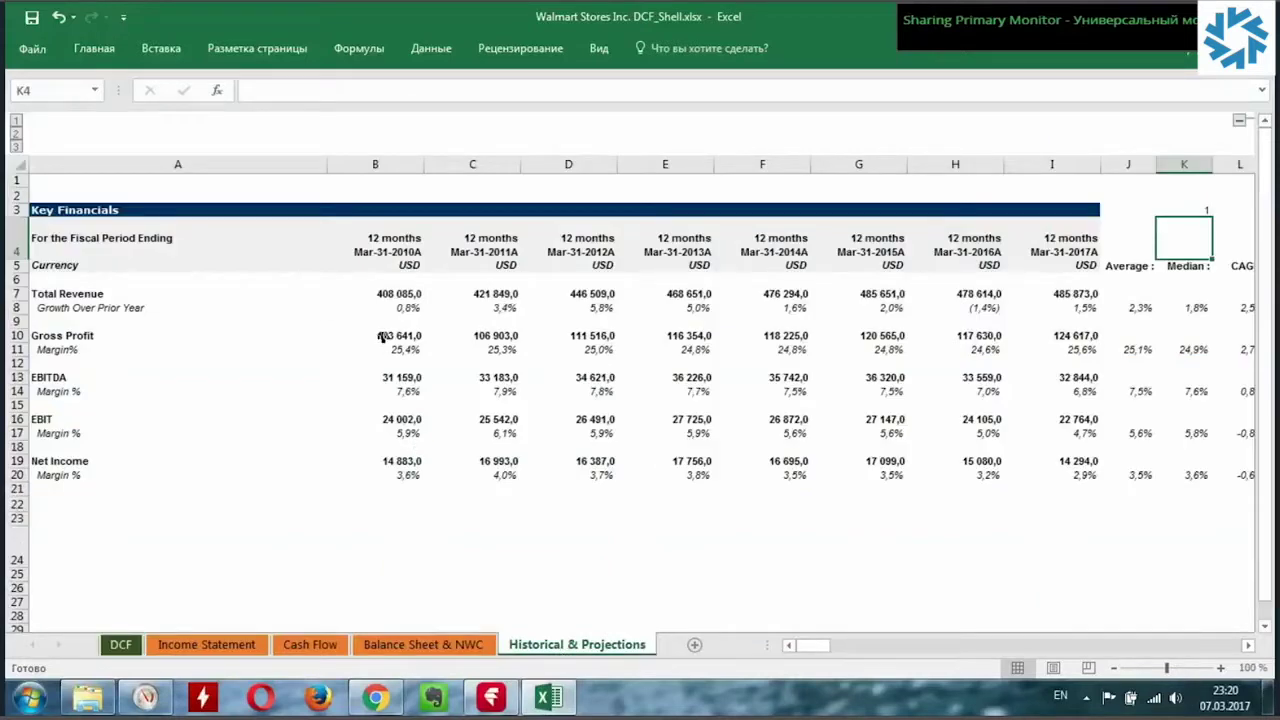
click(138, 646)
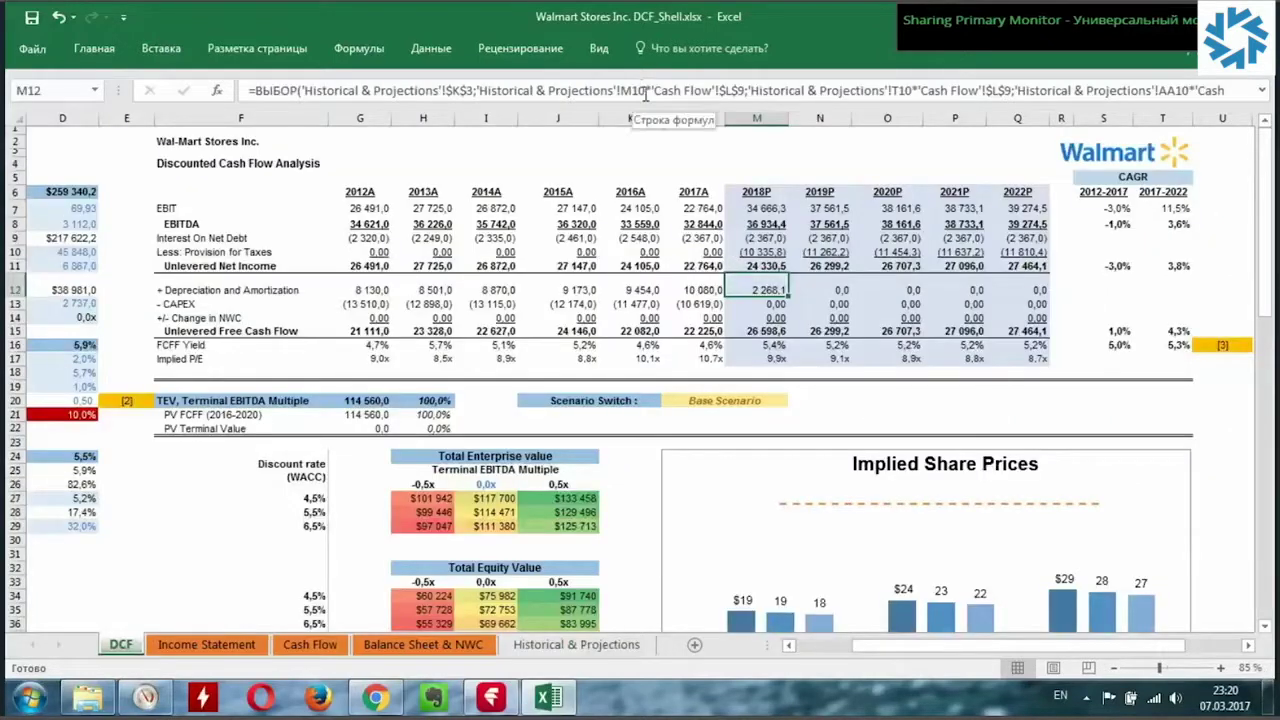
click(645, 91)
key(BackSpace)
key(BackSpace)
text(7)
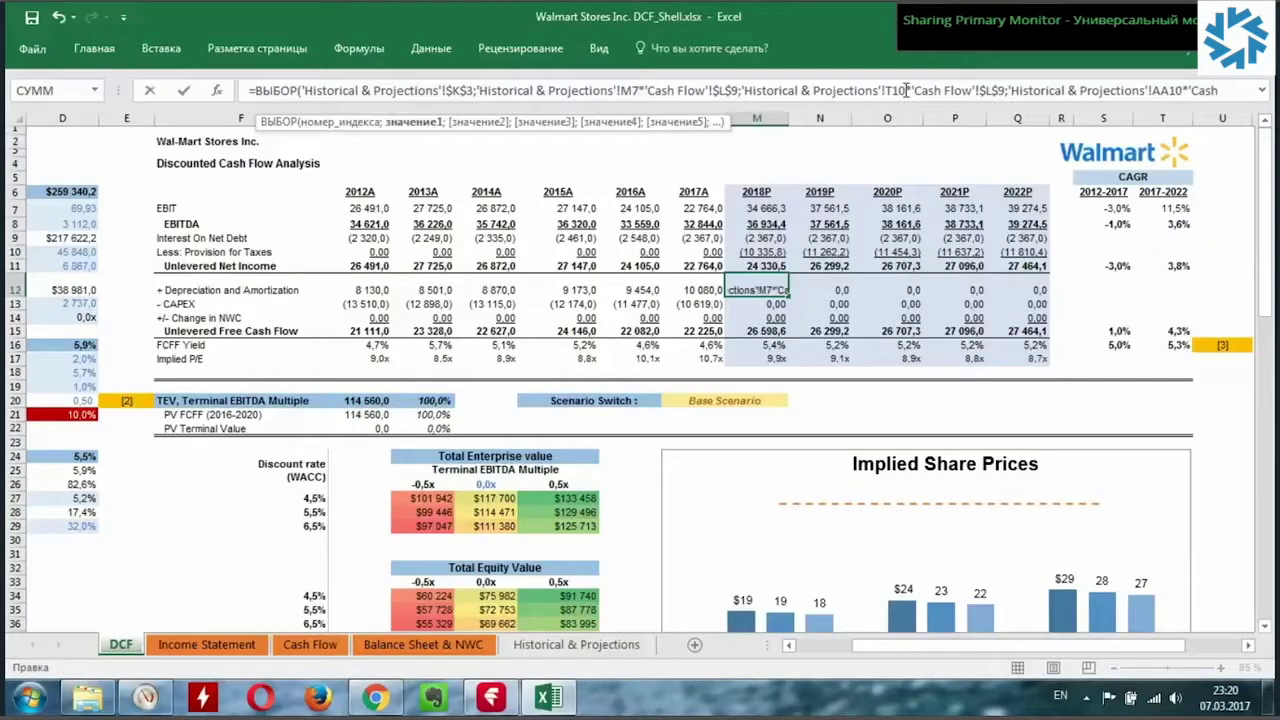
click(906, 90)
key(BackSpace)
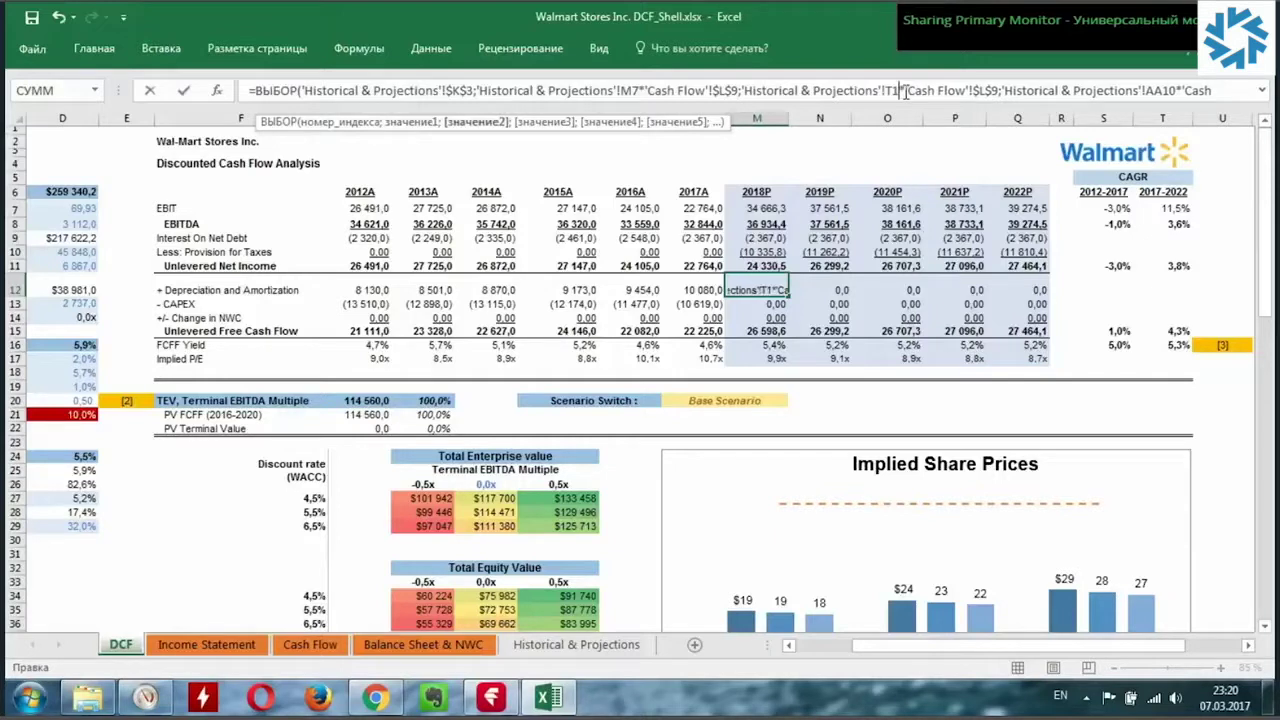
key(BackSpace)
text(7)
click(1178, 91)
key(BackSpace)
key(BackSpace)
text(7)
key(Return)
- Fill the D&A formula across 2018P–2022P, giving 9 108,4 to 9 685,5
key(Up)
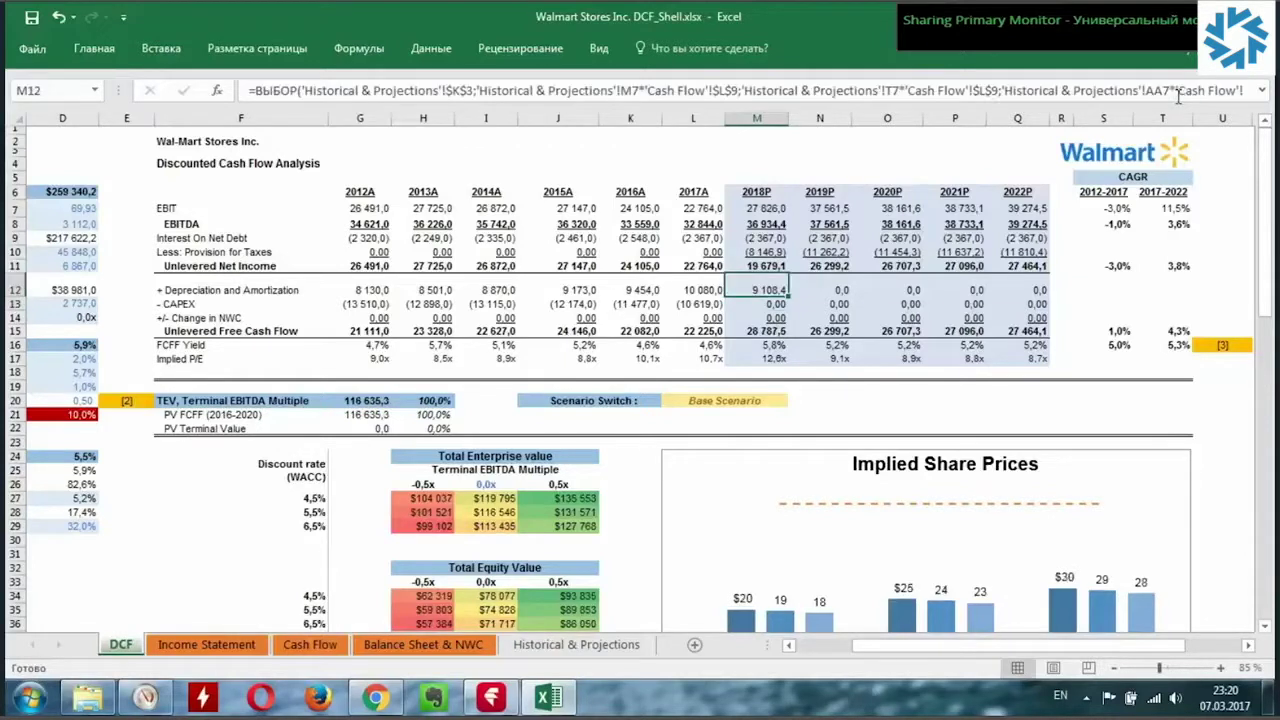
key(ctrl+shift+Right)
key(ctrl+r)
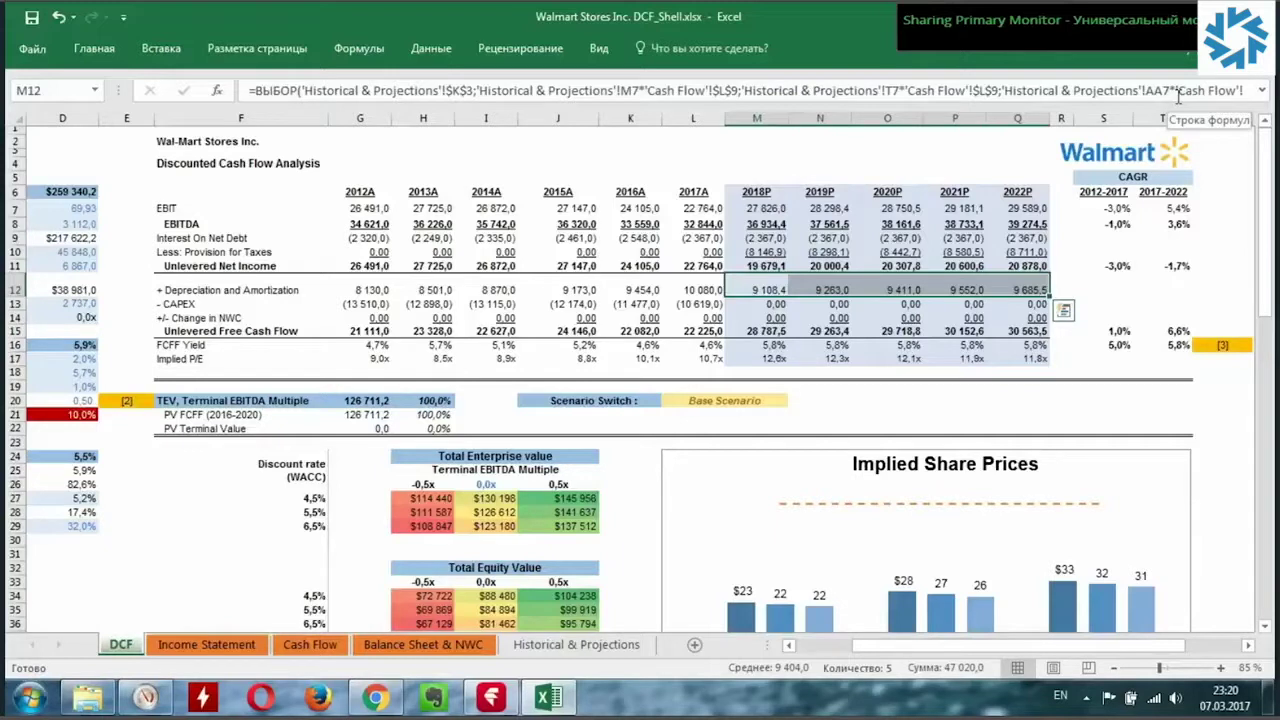
key(shift+BackSpace)
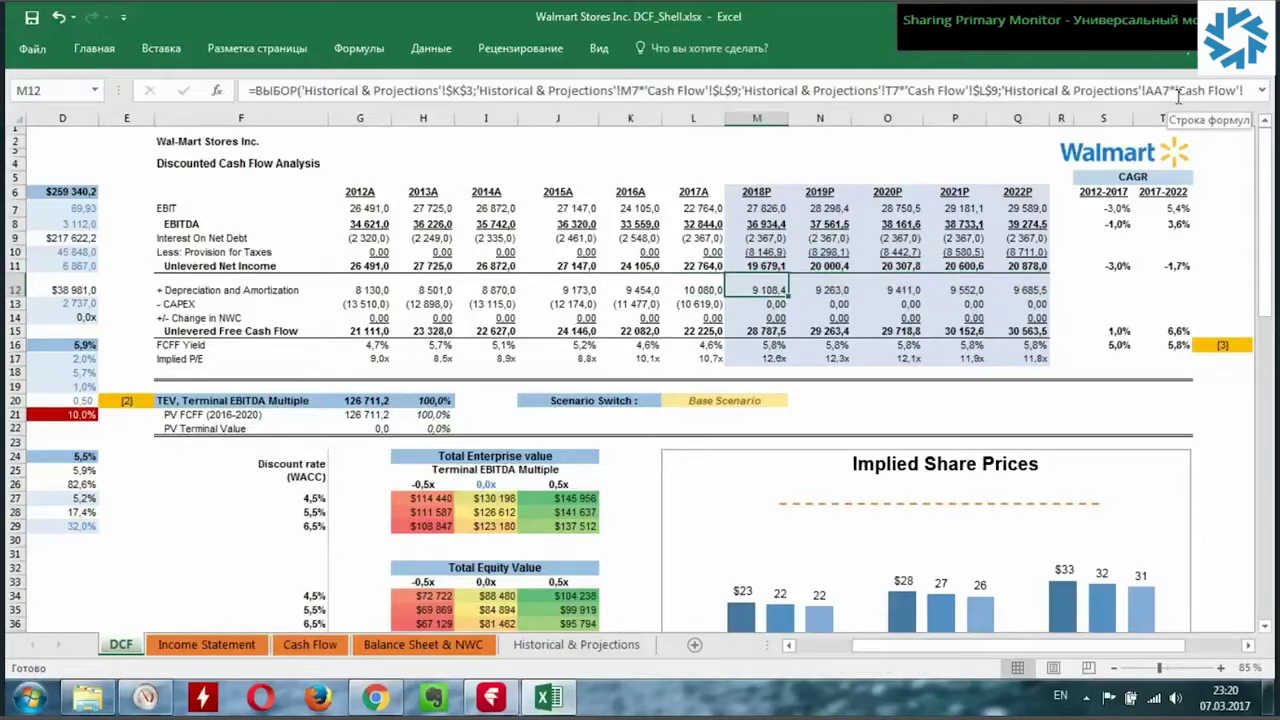
key(Left)
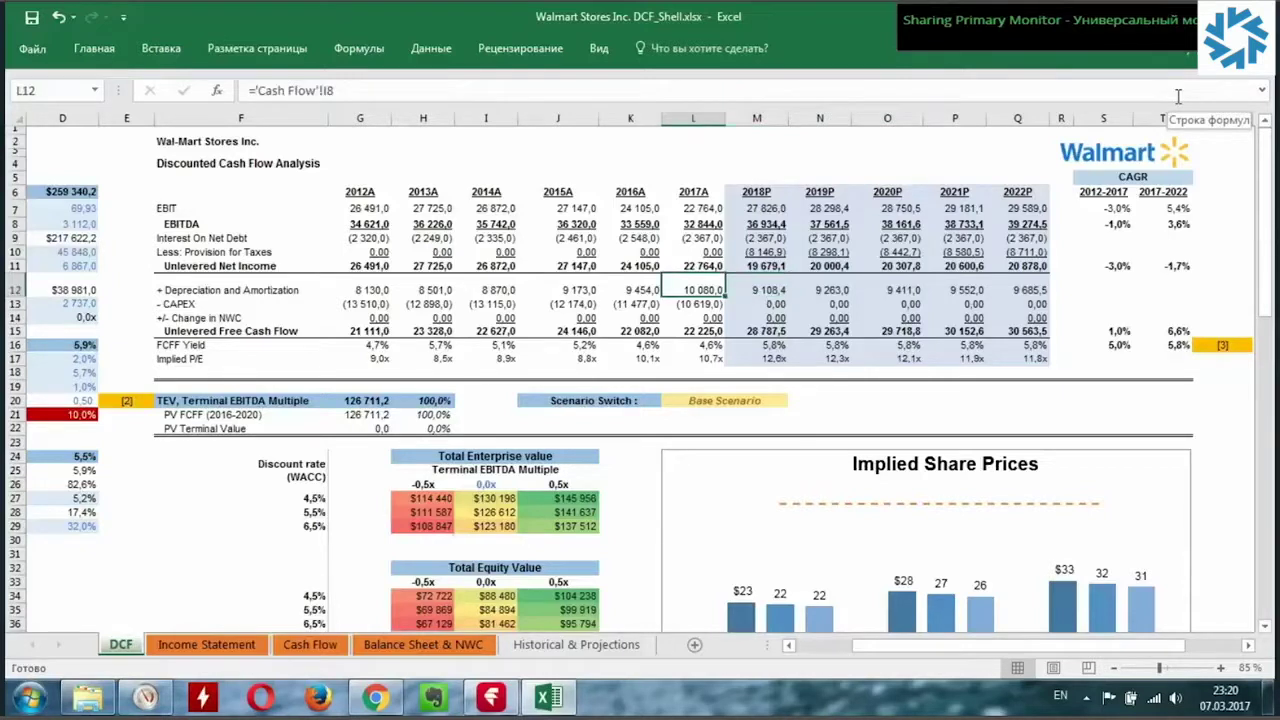
key(Right)
key(Left)
key(Right)
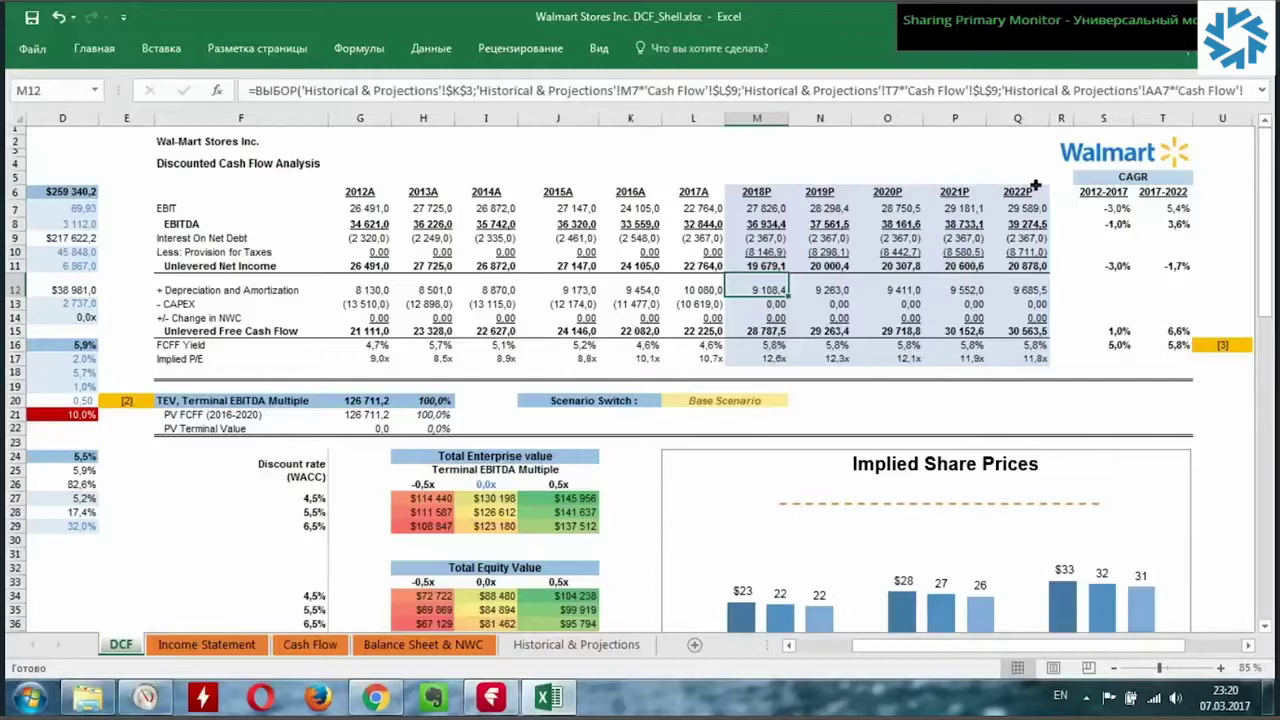
click(320, 650)
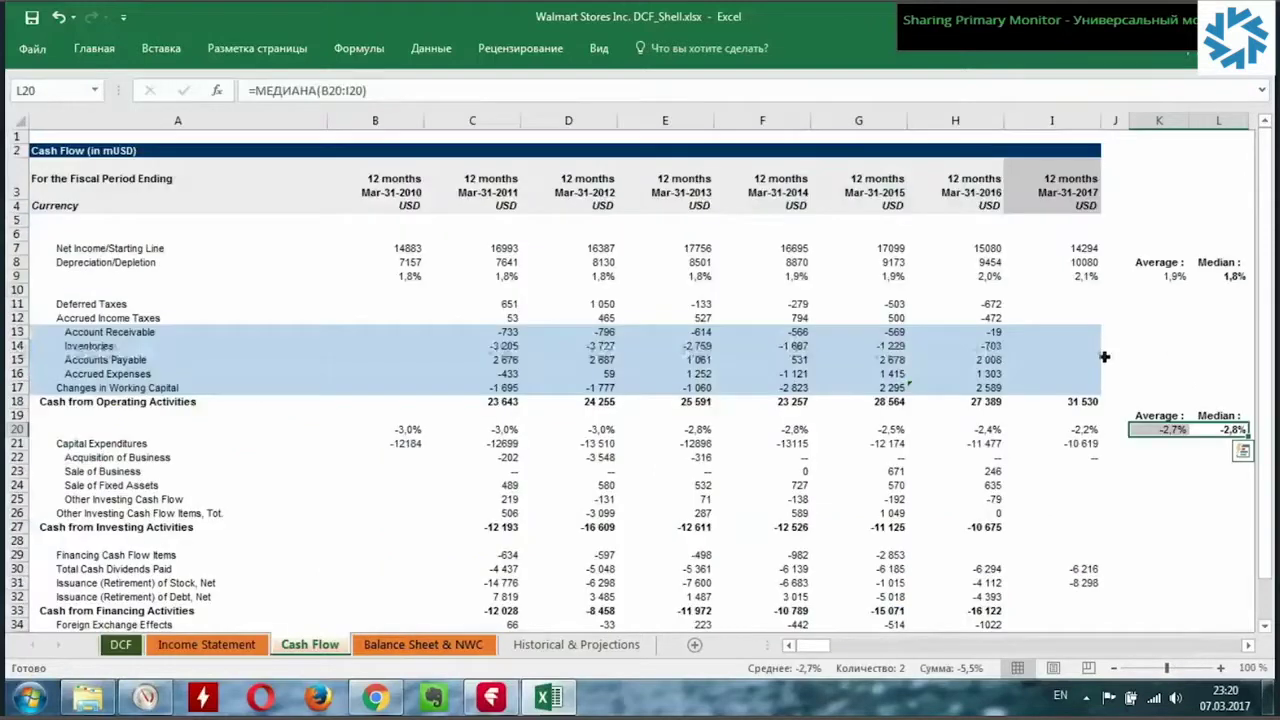
click(1159, 276)
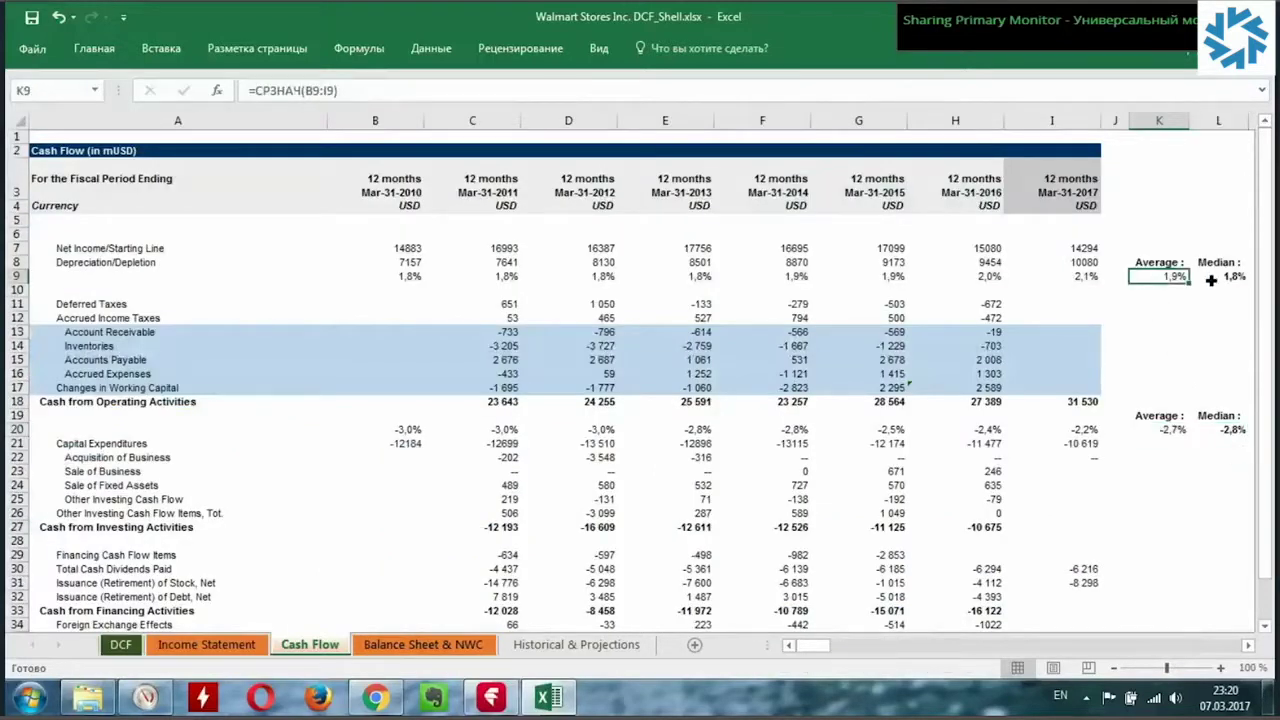
click(138, 650)
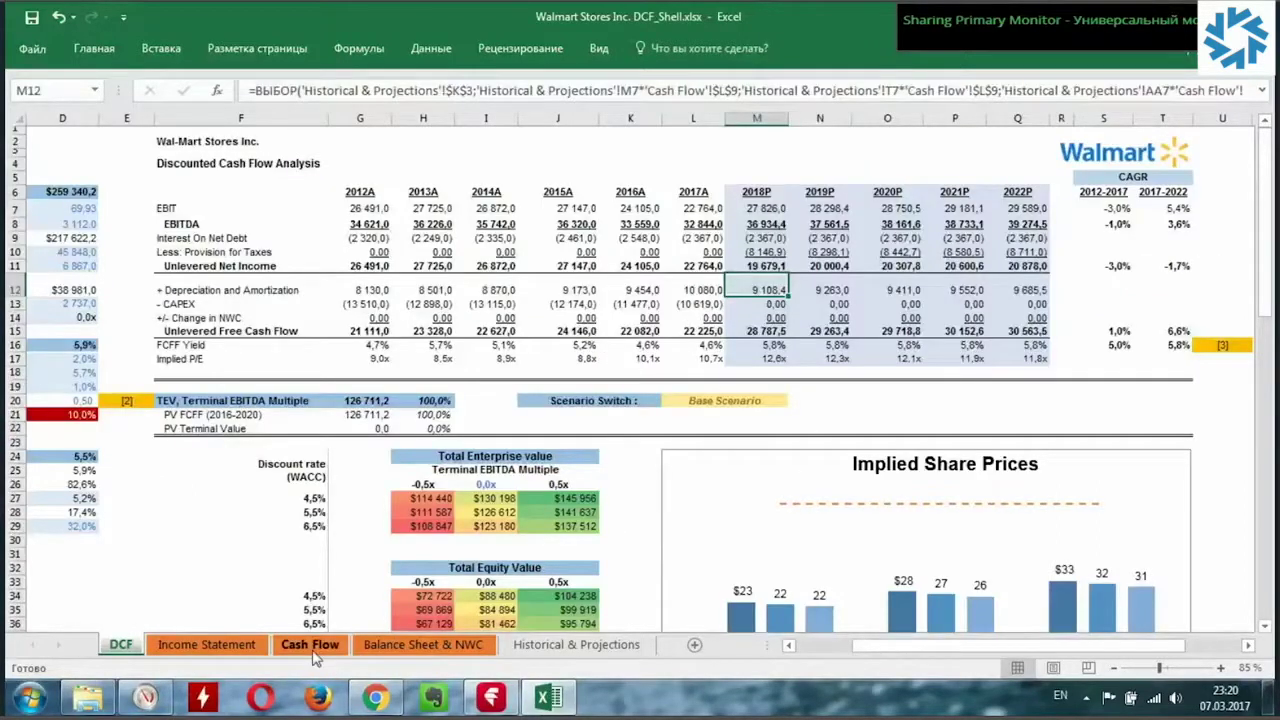
key(Down)
key(Up)
- Copy the 2018P D&A formula text and look up the CAPEX median (-2,8%) in Cash Flow L20
click(640, 90)
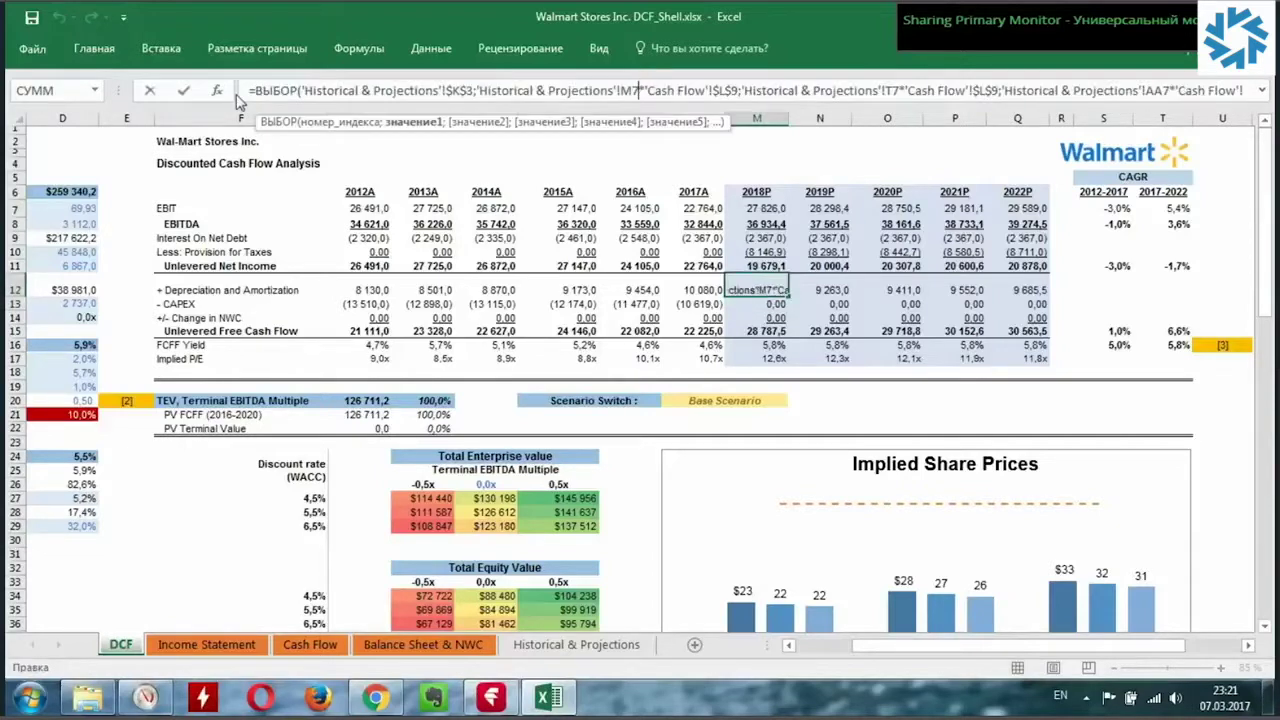
drag(238, 96, 1034, 99)
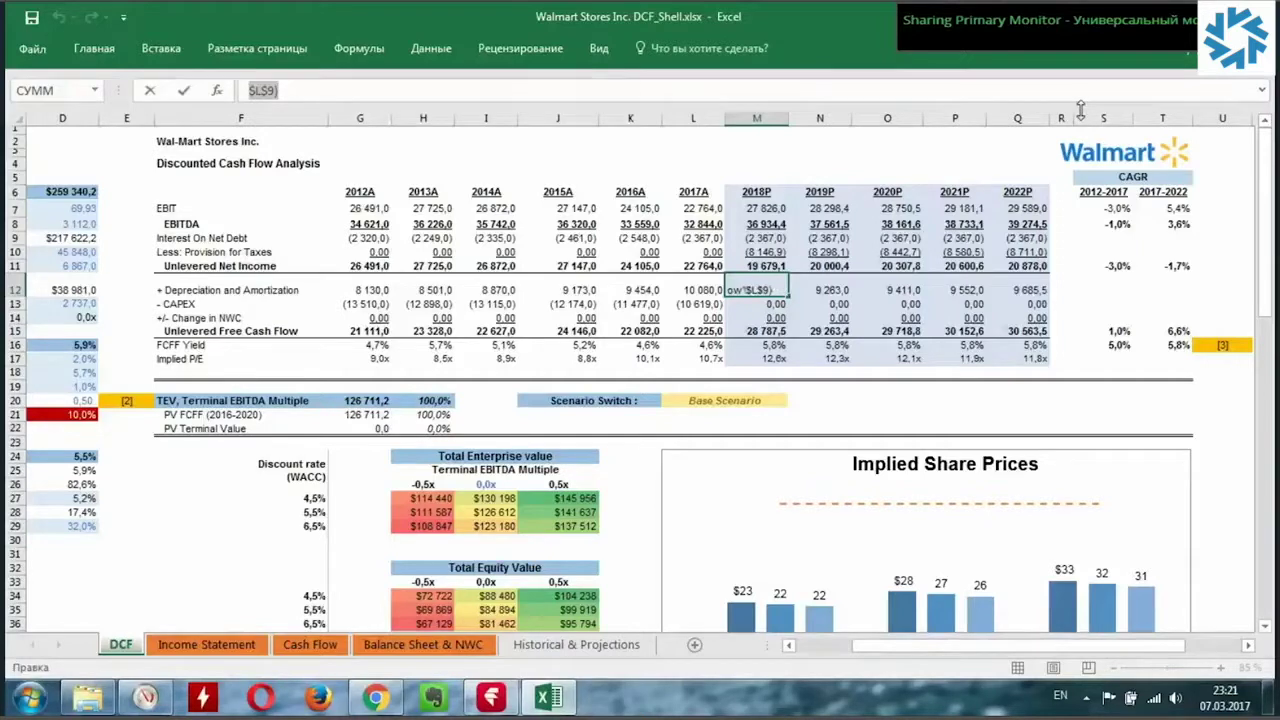
key(Return)
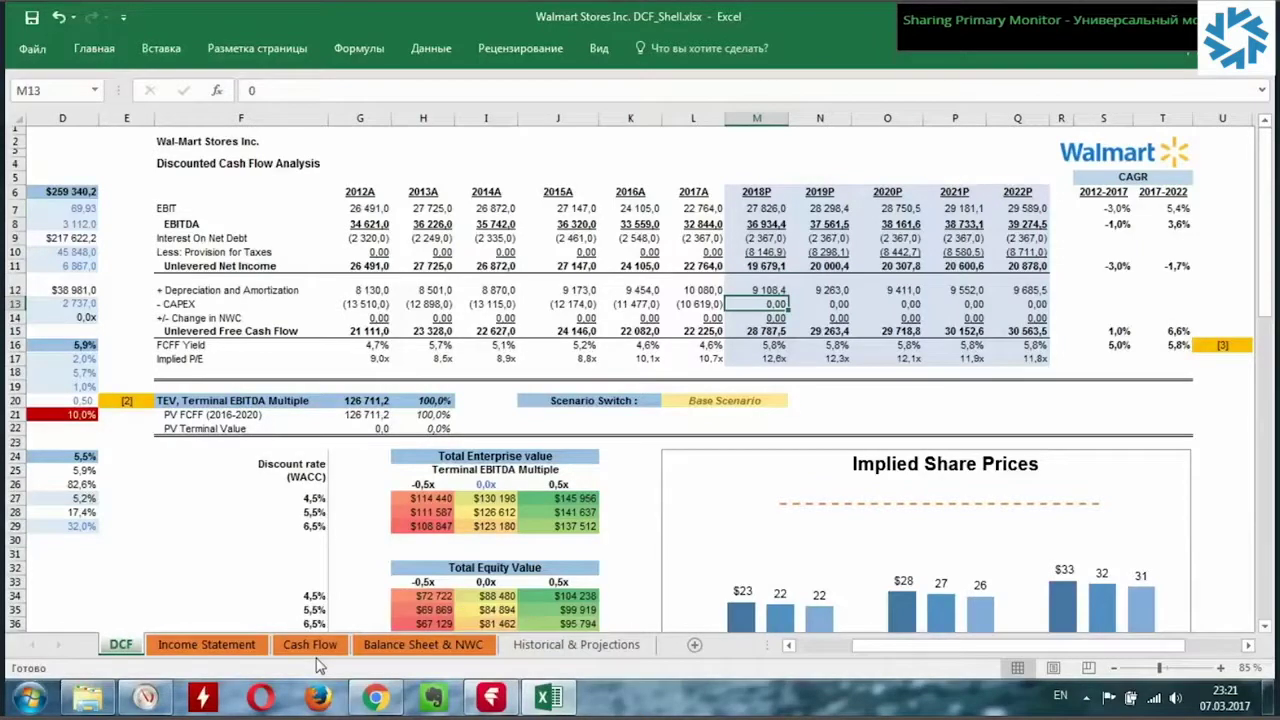
click(314, 647)
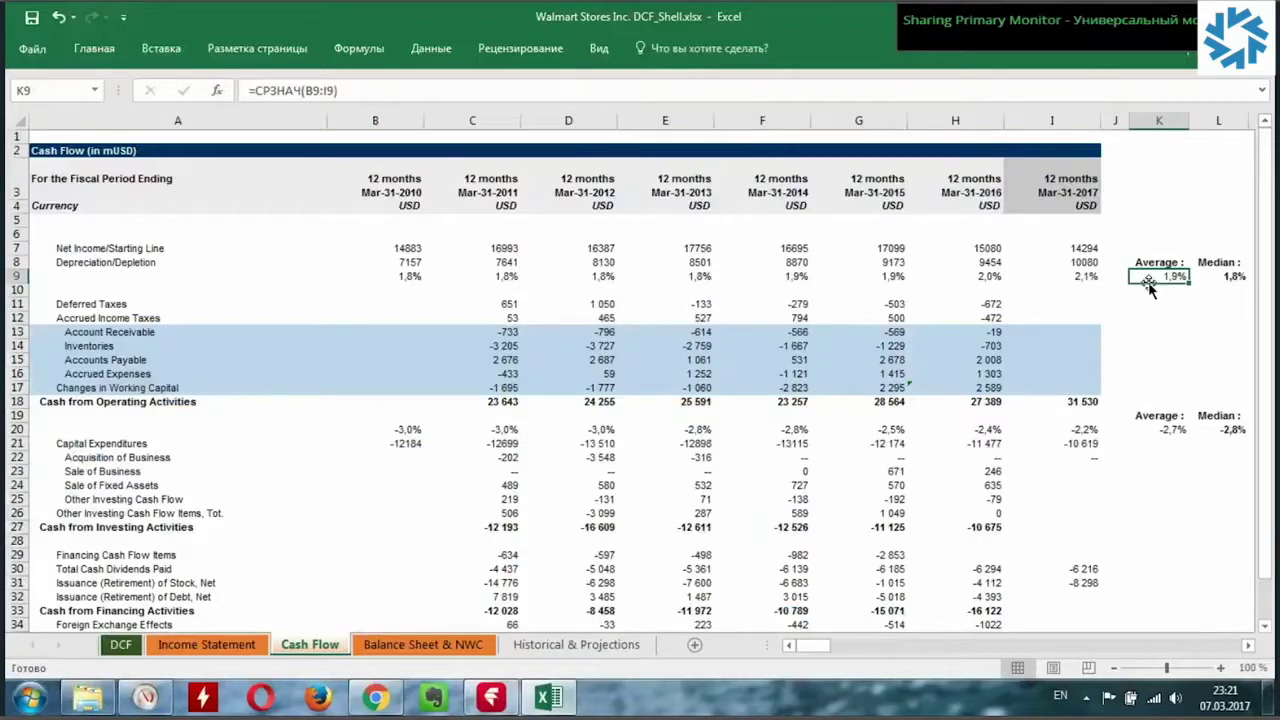
click(1226, 430)
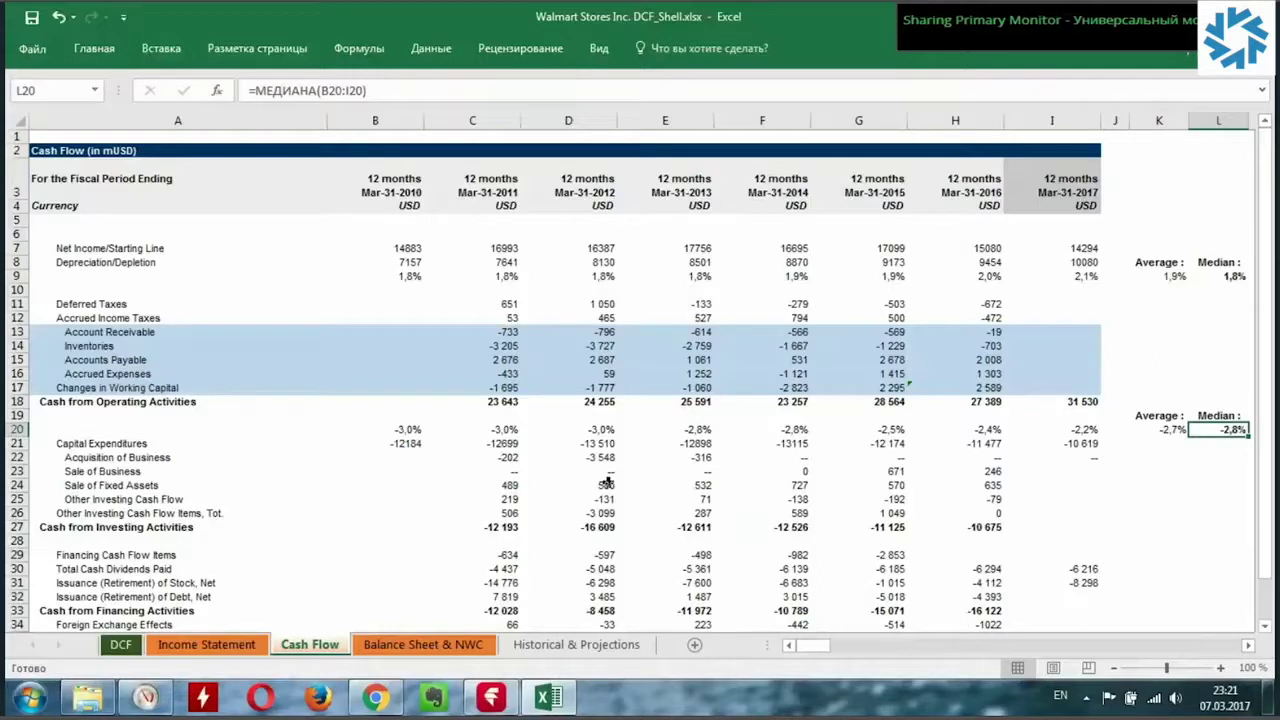
click(139, 649)
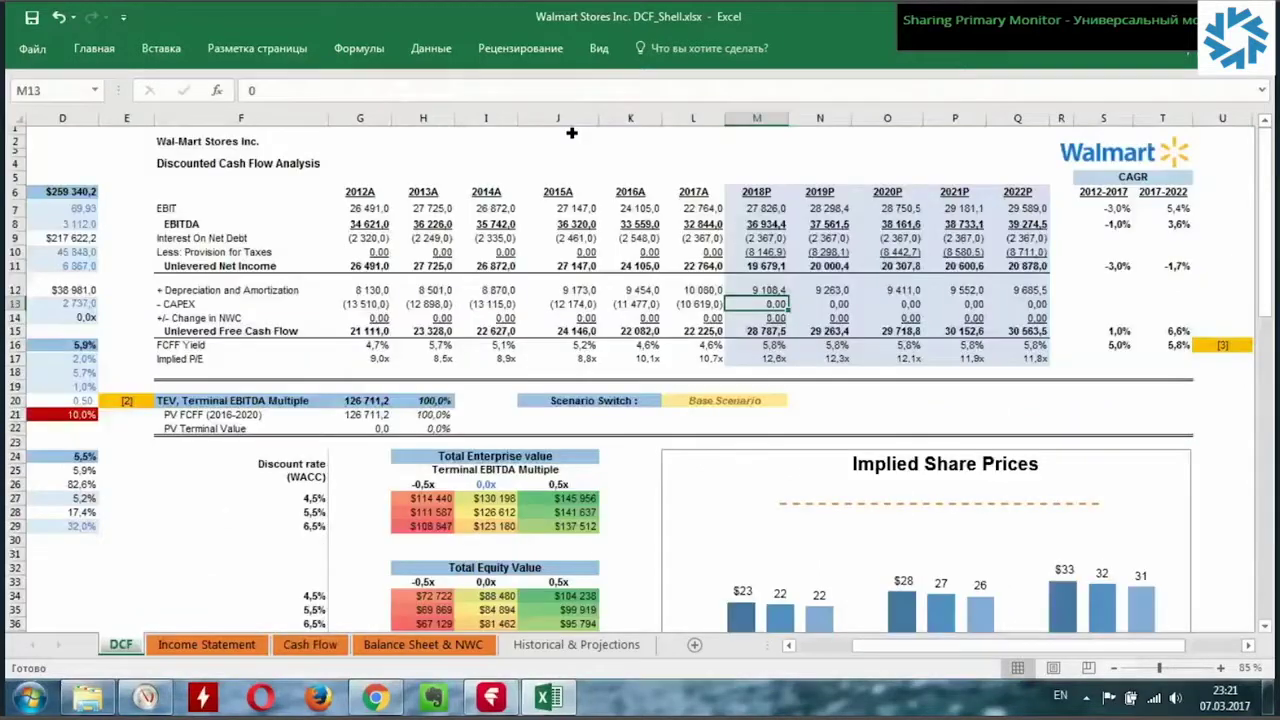
- Build the 2018P CAPEX formula using $L$20 ratios, giving (13 615,8), and fill it to 2022P
click(530, 91)
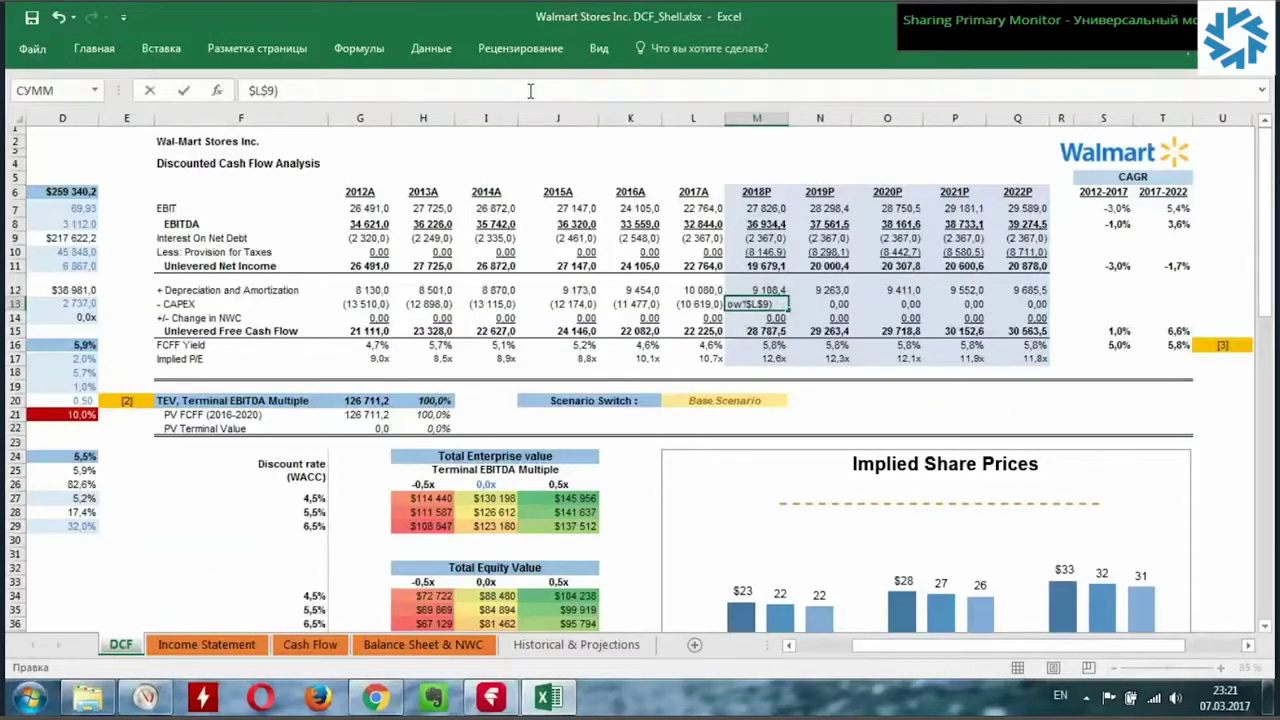
key(Left)
key(Left)
key(Left)
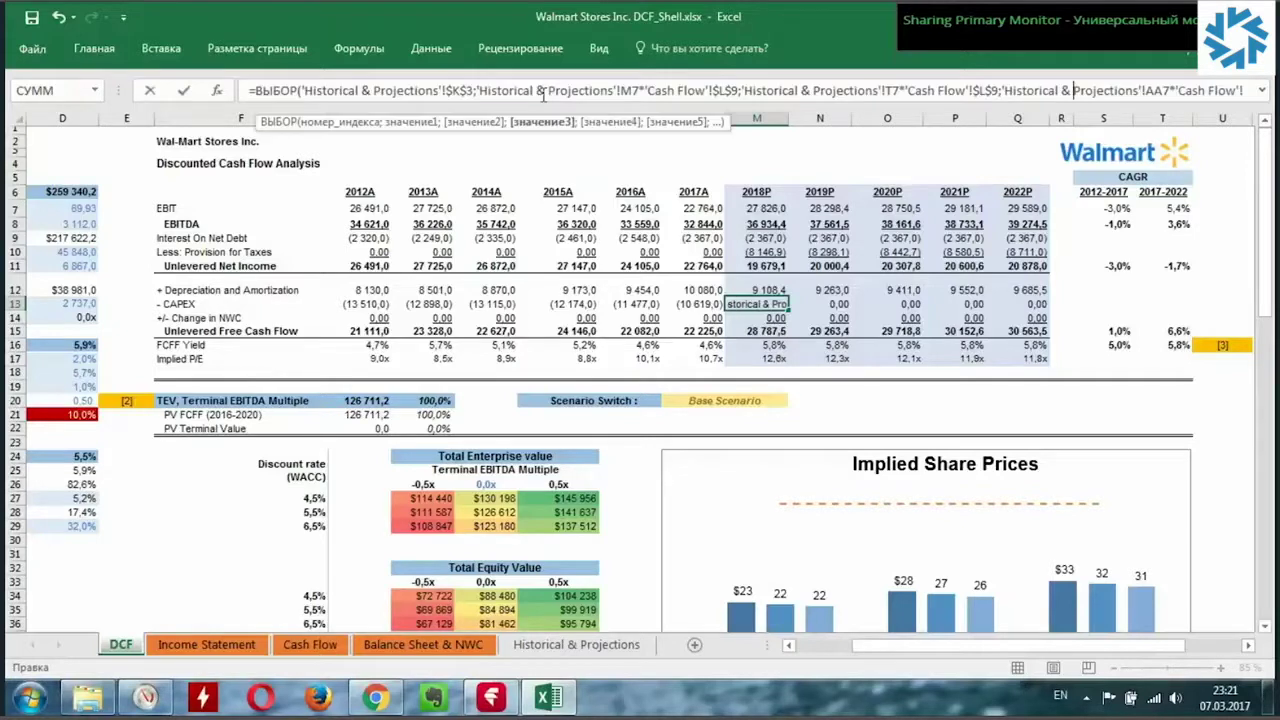
click(728, 91)
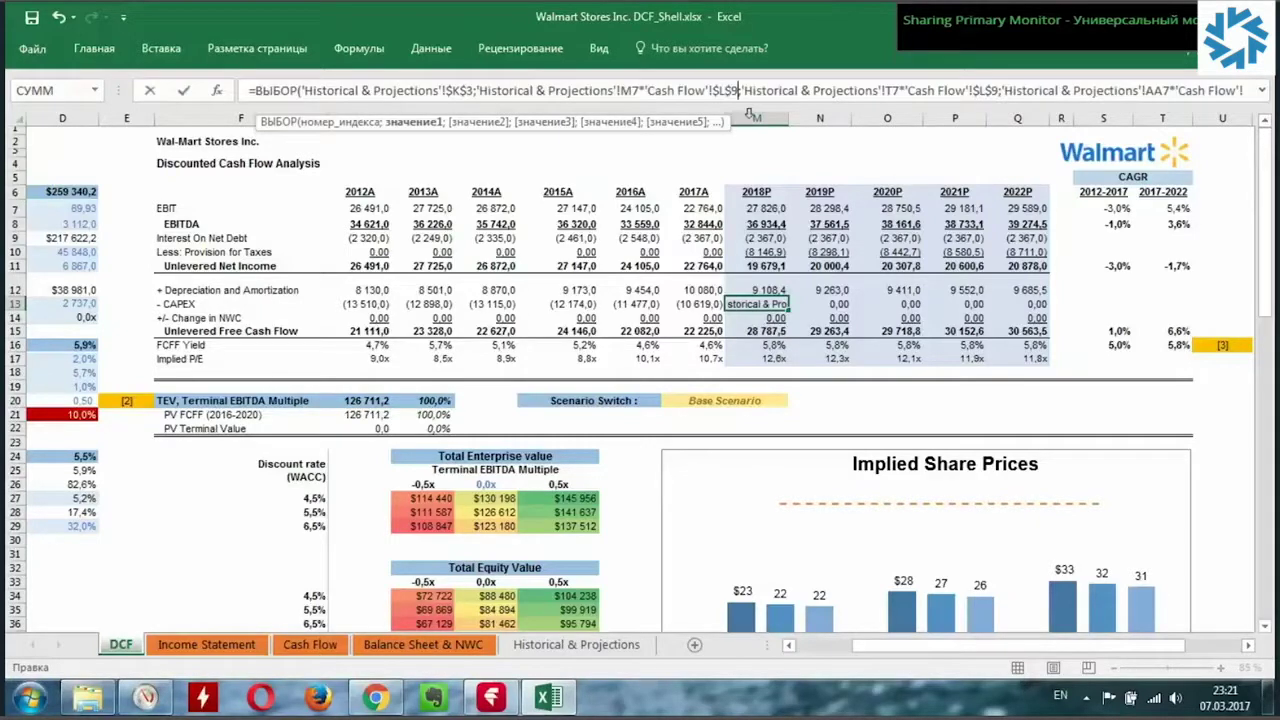
key(BackSpace)
text(20)
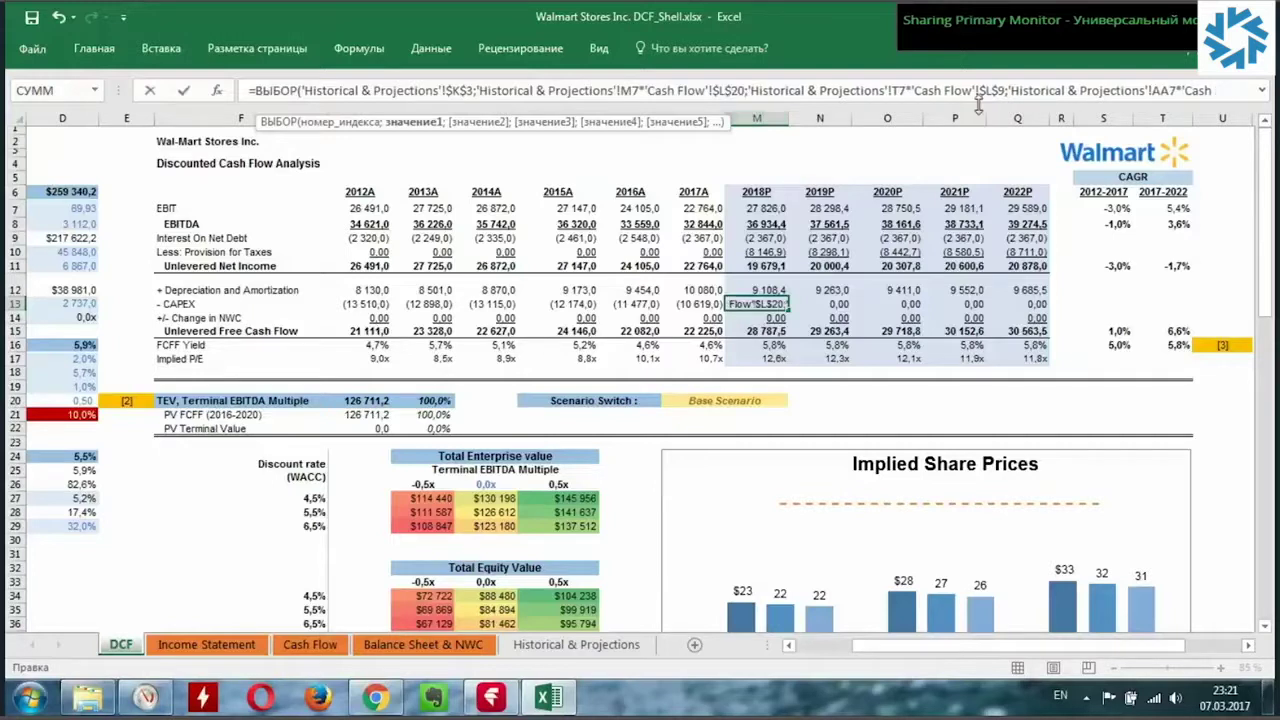
click(1005, 92)
key(BackSpace)
text(20)
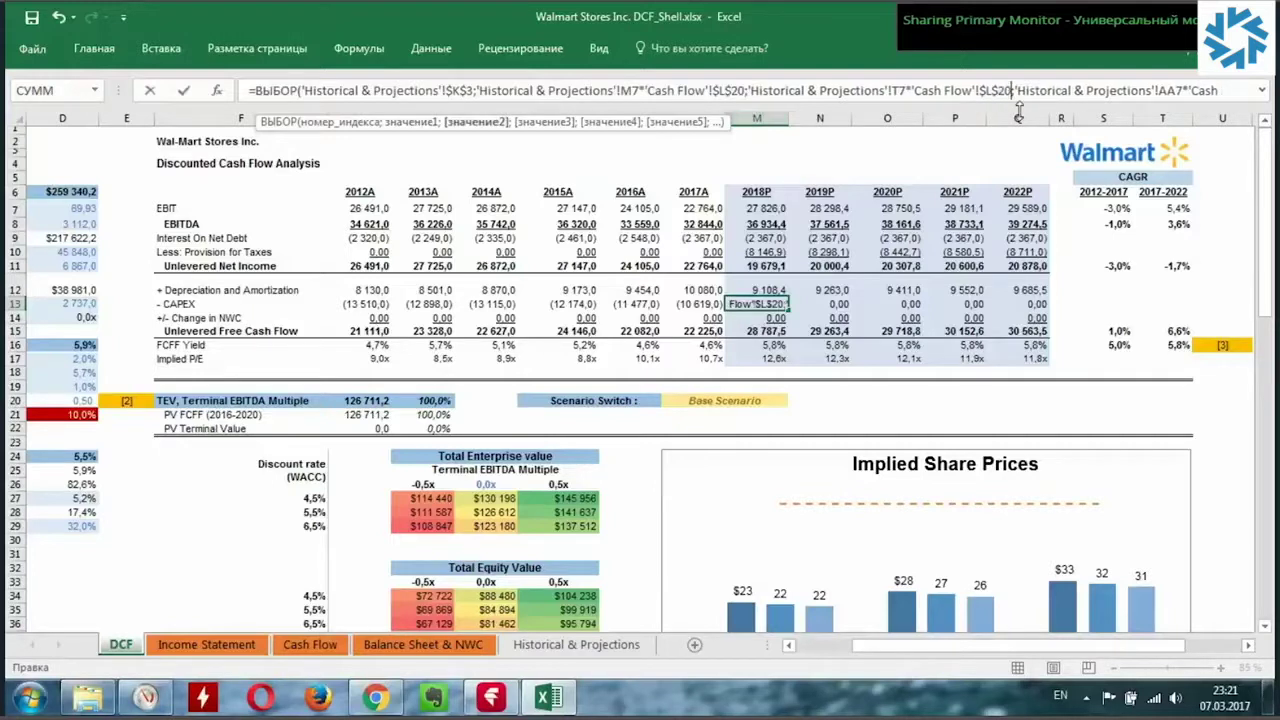
drag(1146, 91, 1247, 86)
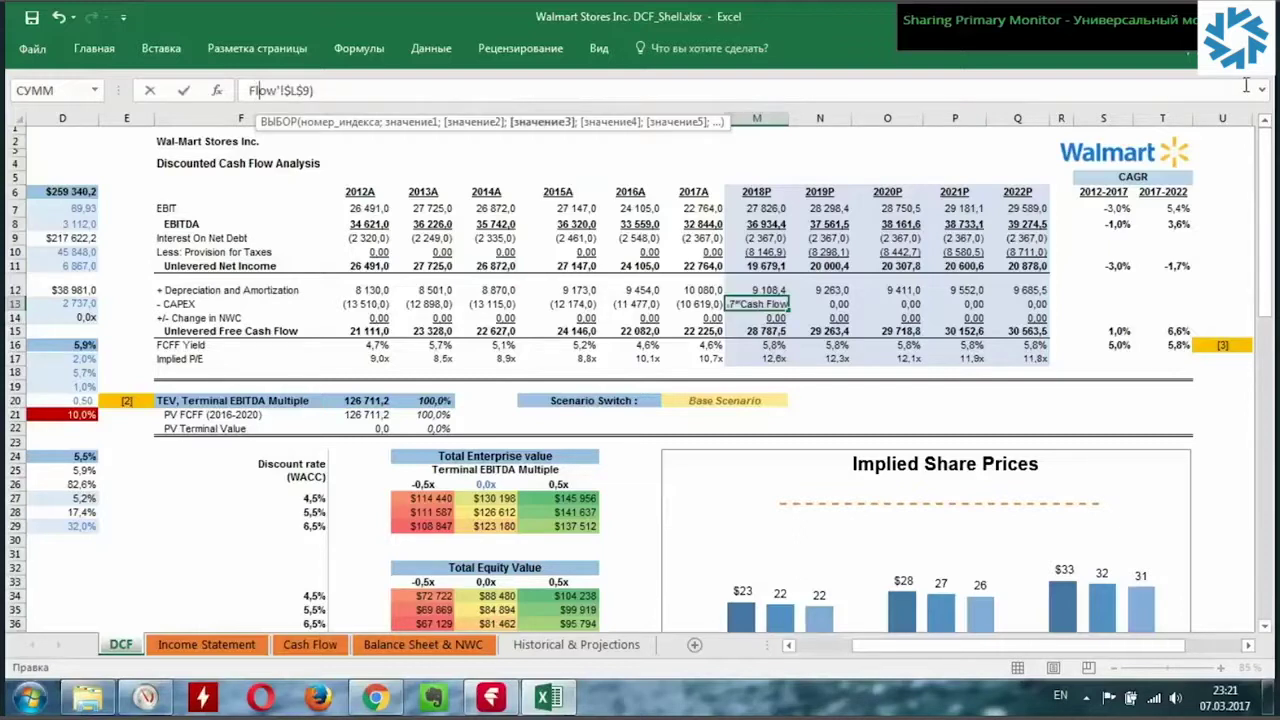
click(1247, 86)
key(BackSpace)
text(20)
key(ctrl+Return)
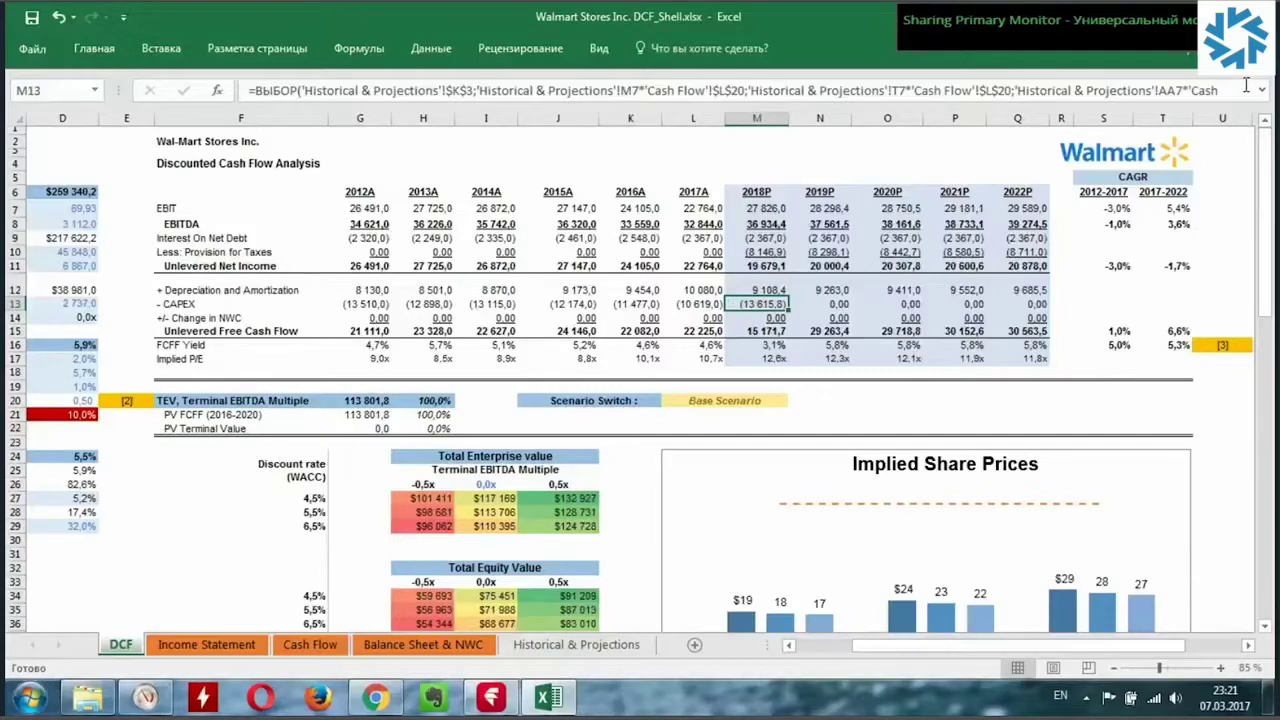
key(ctrl+shift+Right)
key(ctrl+r)
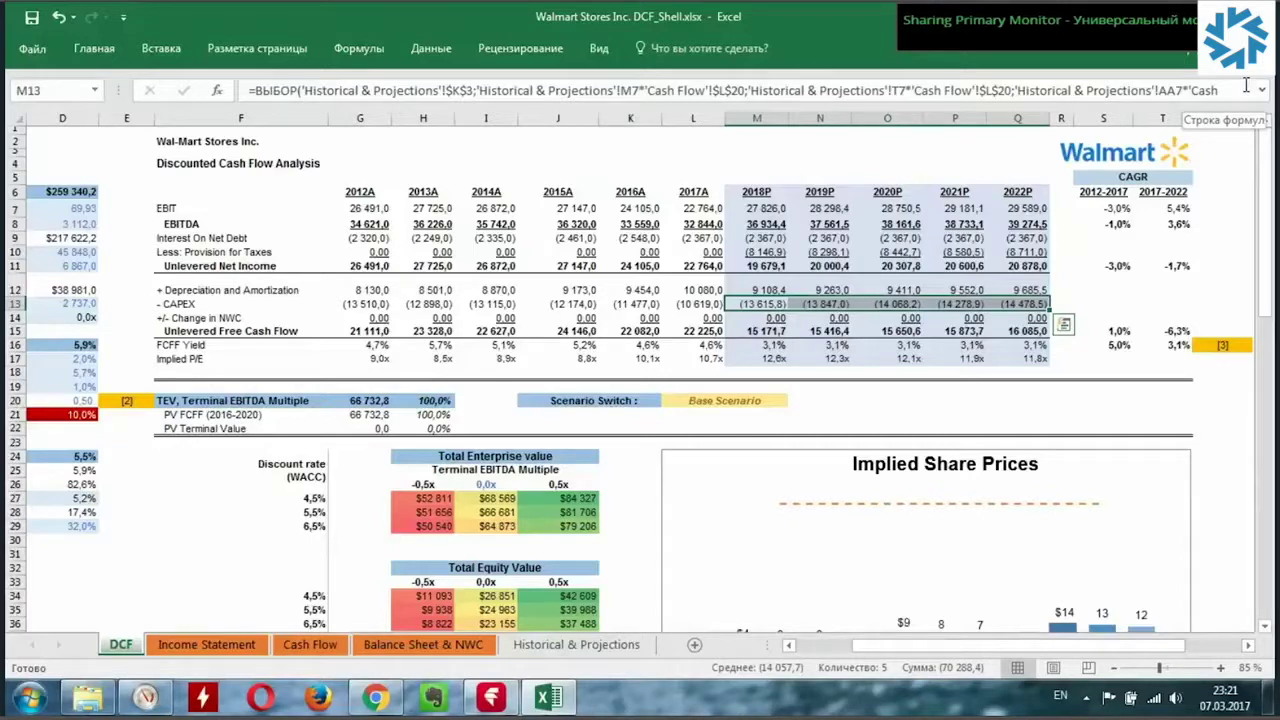
- Select the whole Change in NWC row below CAPEX
key(Down)
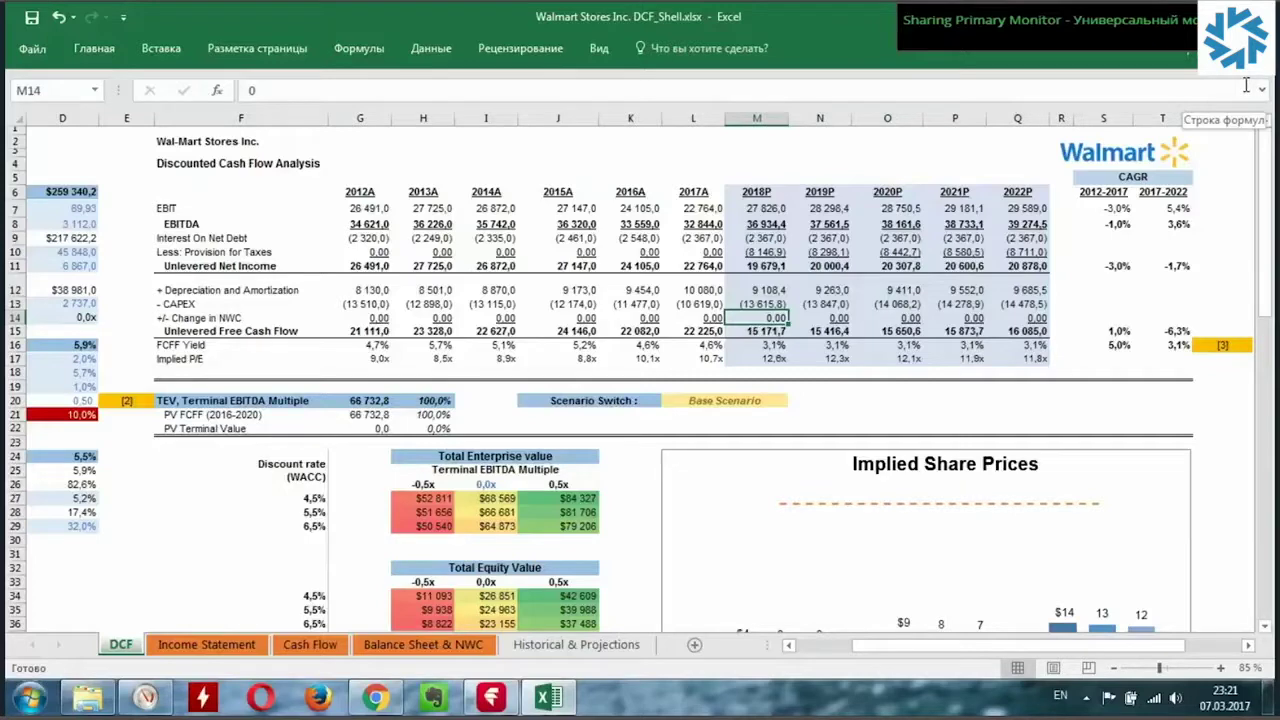
key(shift+space)
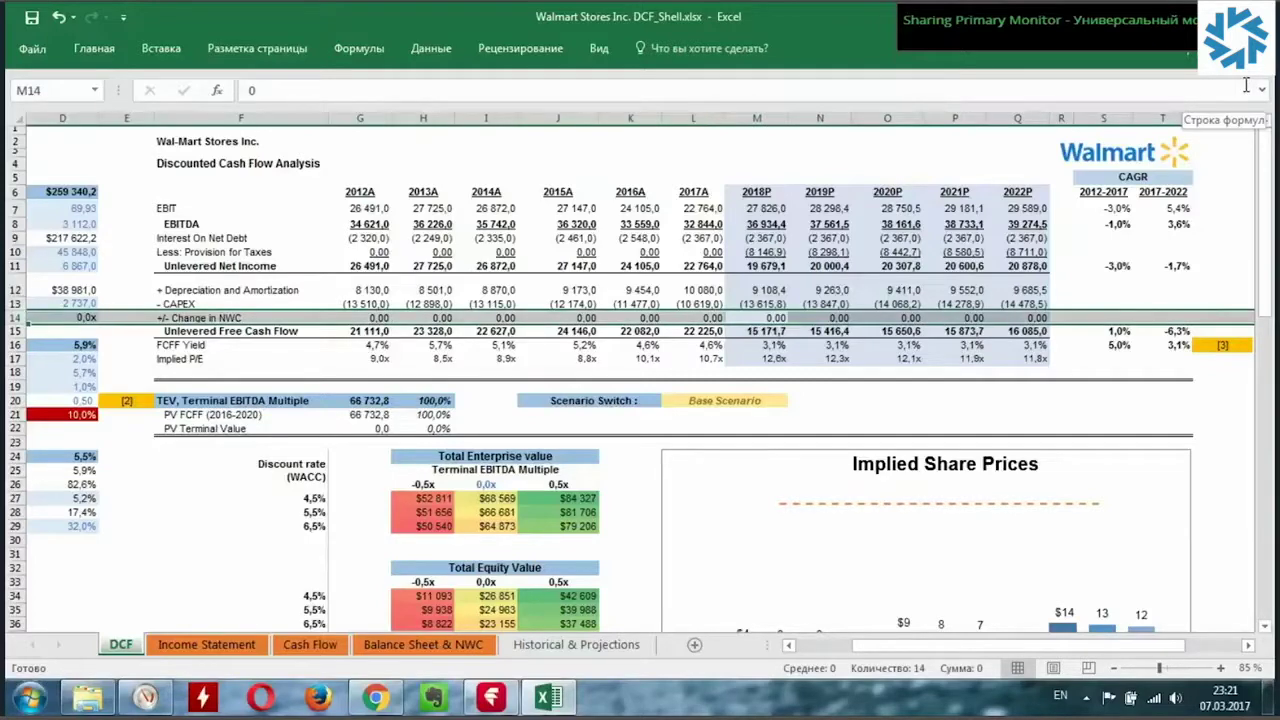